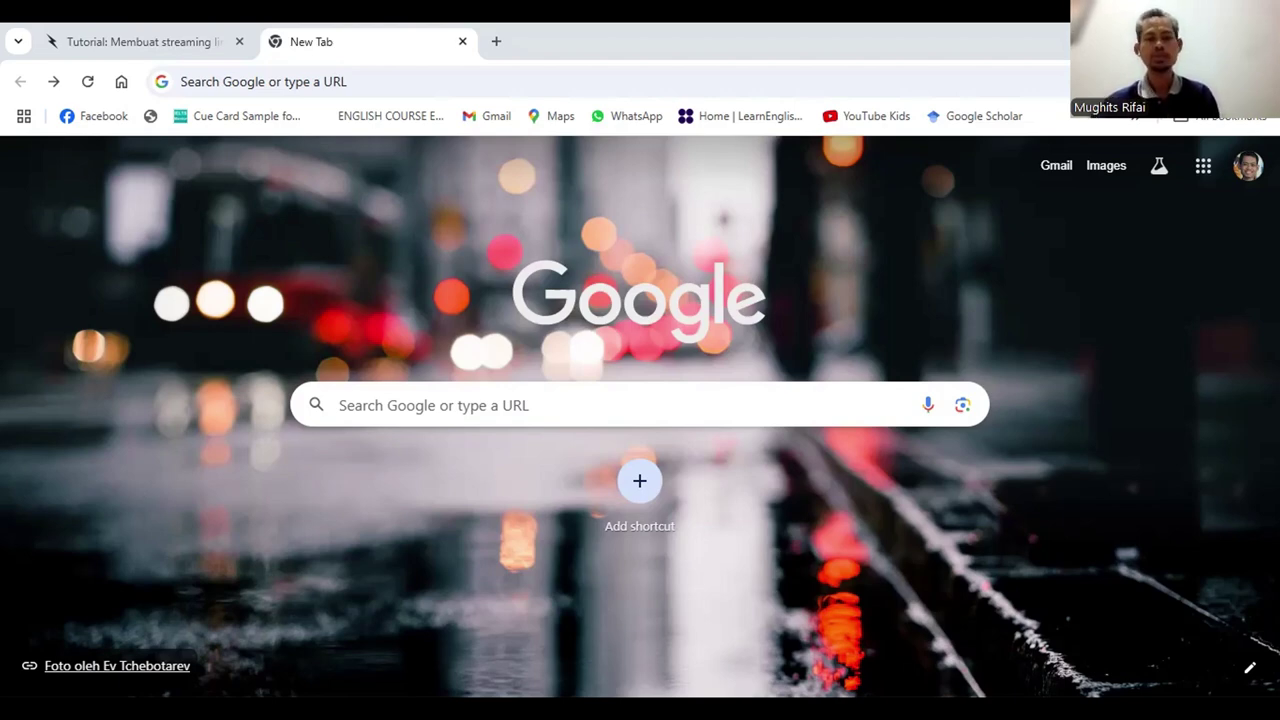
Load console.developers.google.com in the new tab to reach the Google Cloud console
{"action": "left_click", "coordinate": [929, 84]}
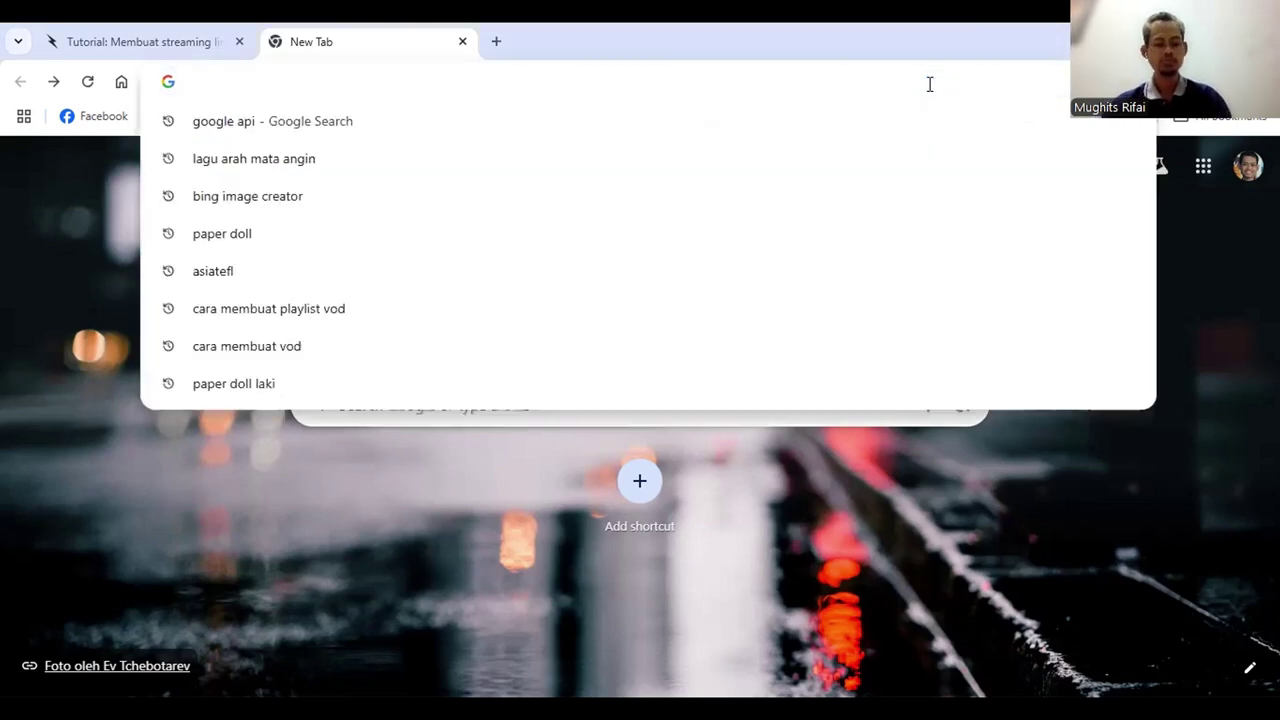
{"action": "type", "text": "console.developers.google.com"}
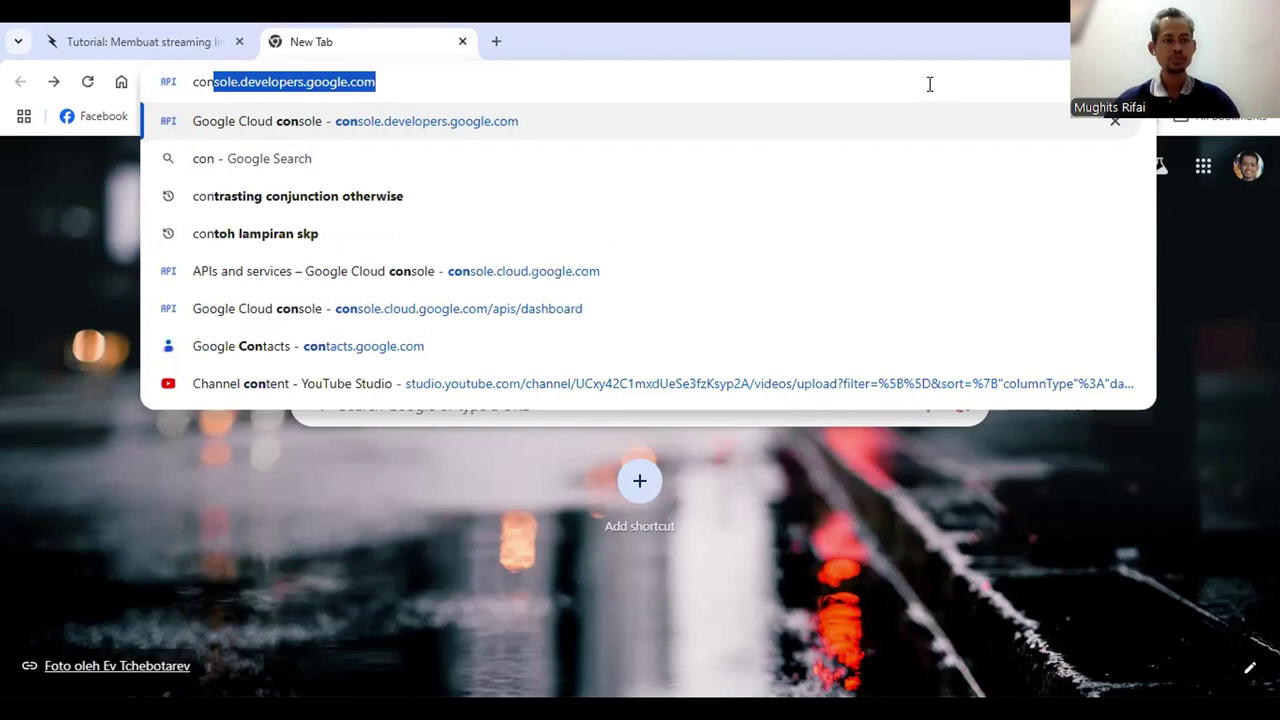
{"action": "key", "text": "Right"}
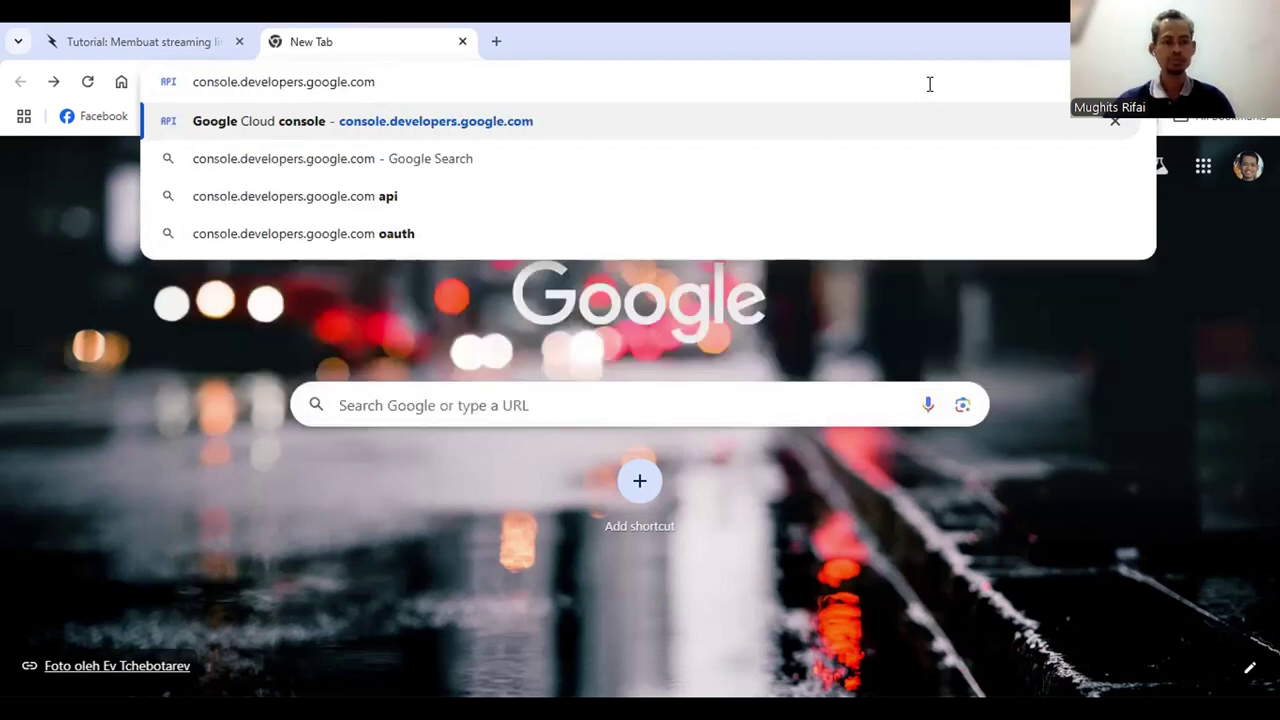
{"action": "key", "text": "Return"}
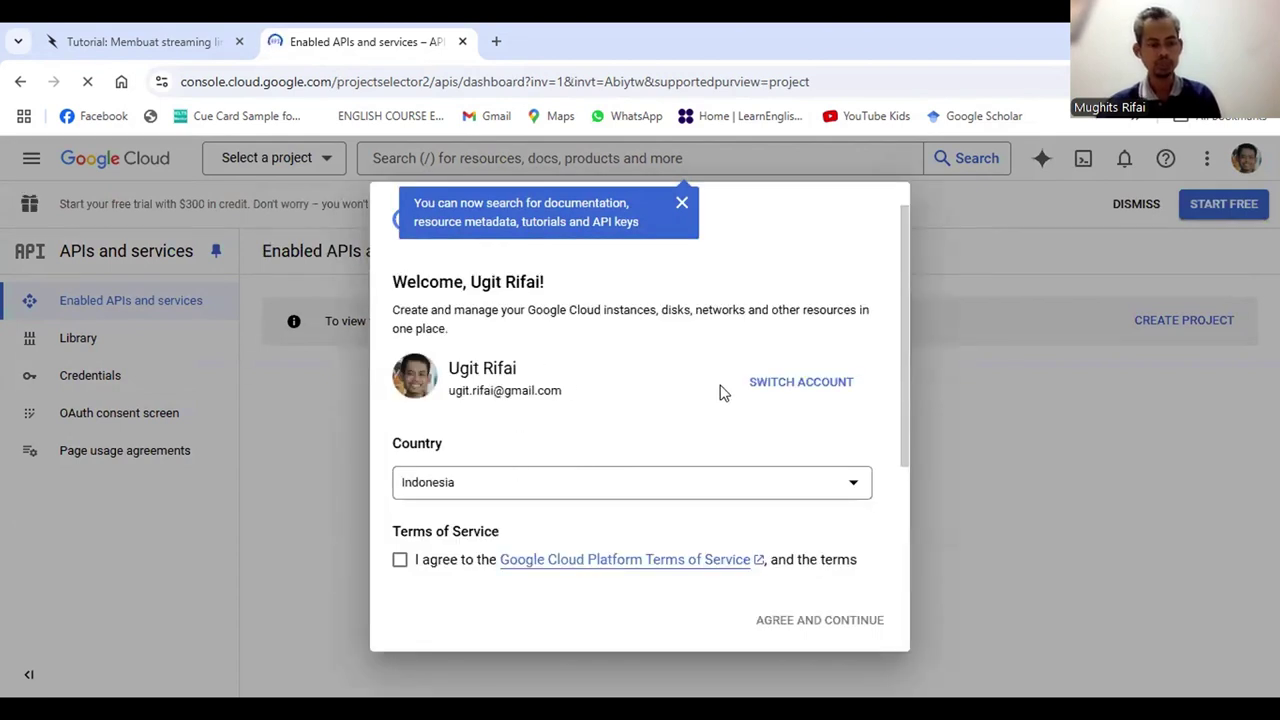
Accept the Google Cloud Terms of Service in the welcome dialog and continue
{"action": "left_click", "coordinate": [789, 398]}
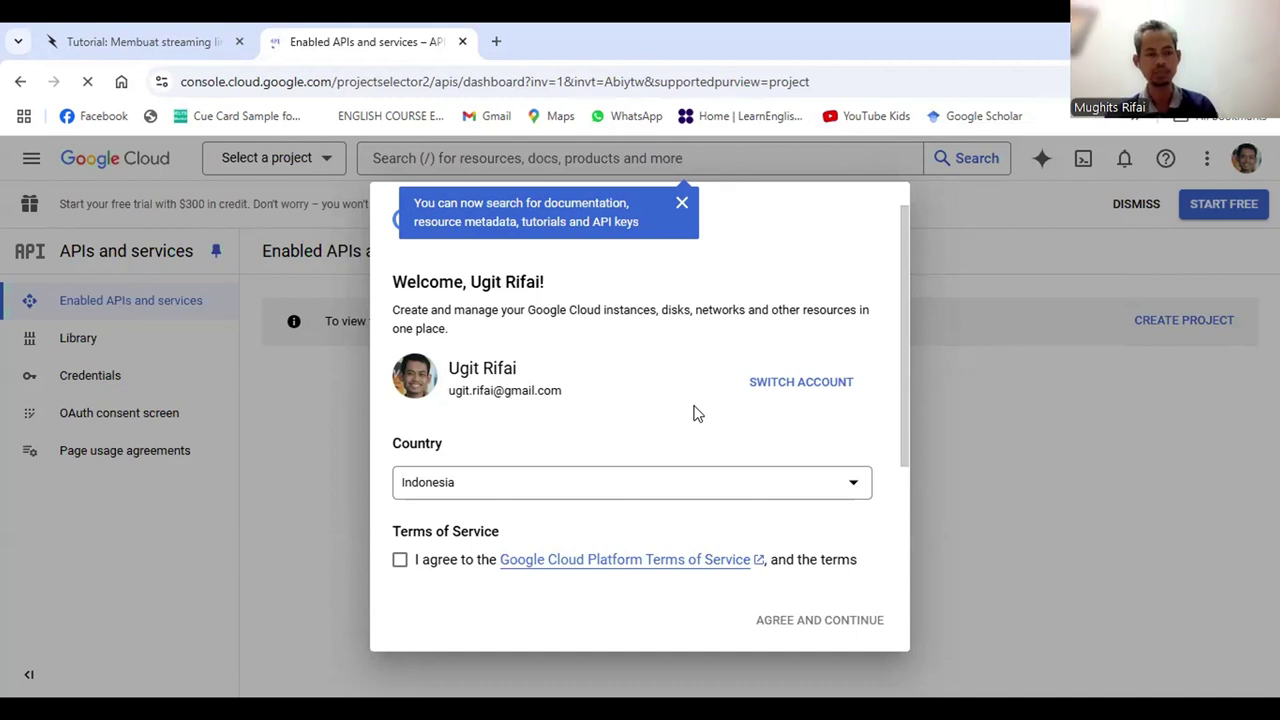
{"action": "scroll", "coordinate": [697, 413], "scroll_direction": "down", "scroll_amount": 2}
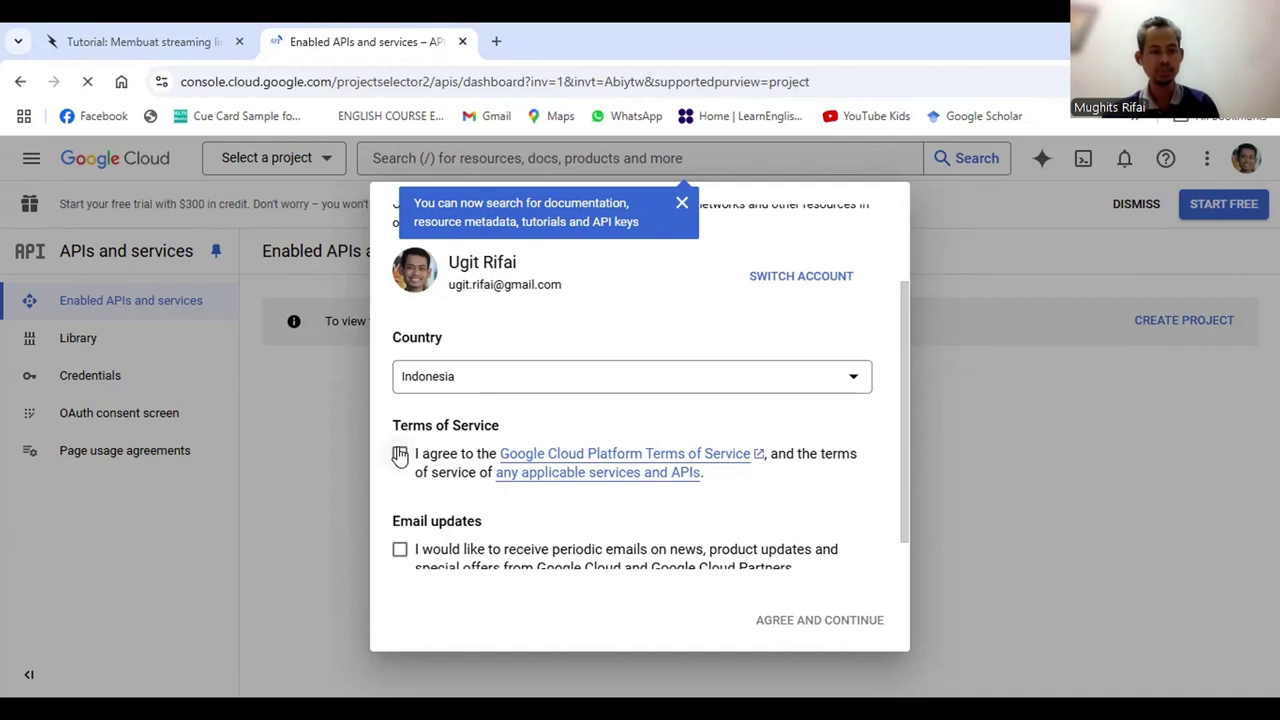
{"action": "left_click", "coordinate": [399, 455]}
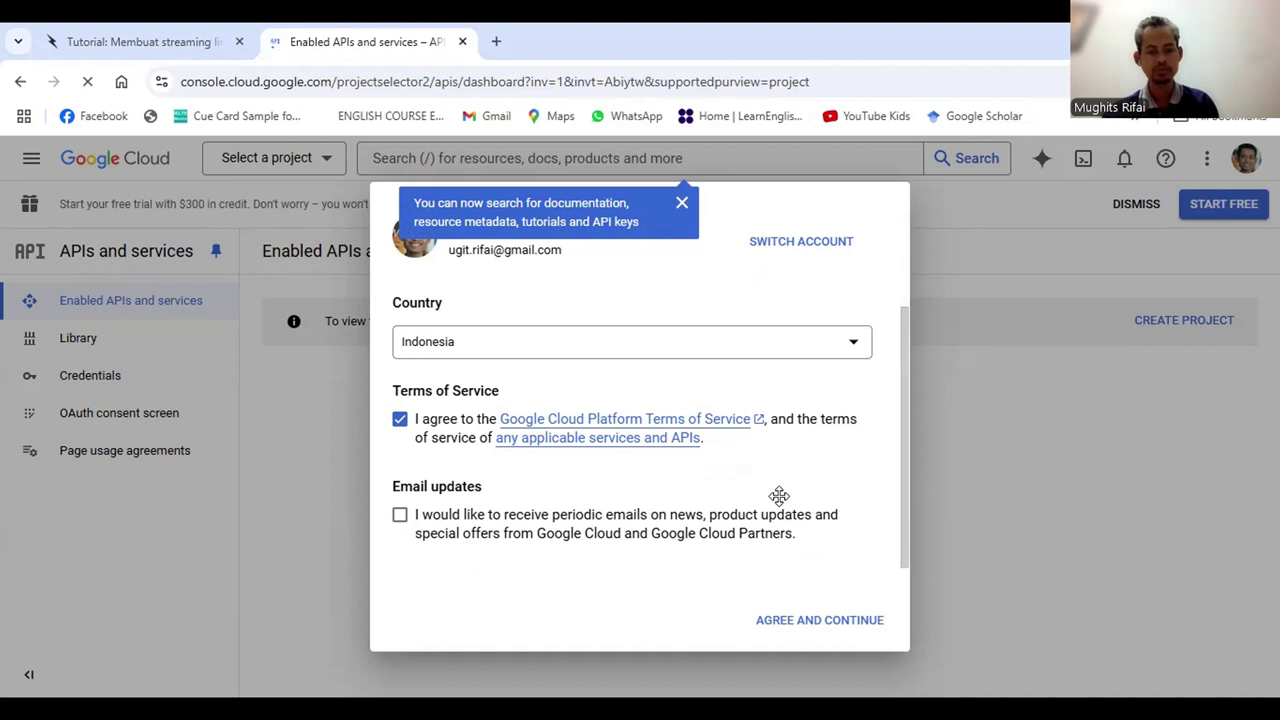
{"action": "left_click", "coordinate": [823, 620]}
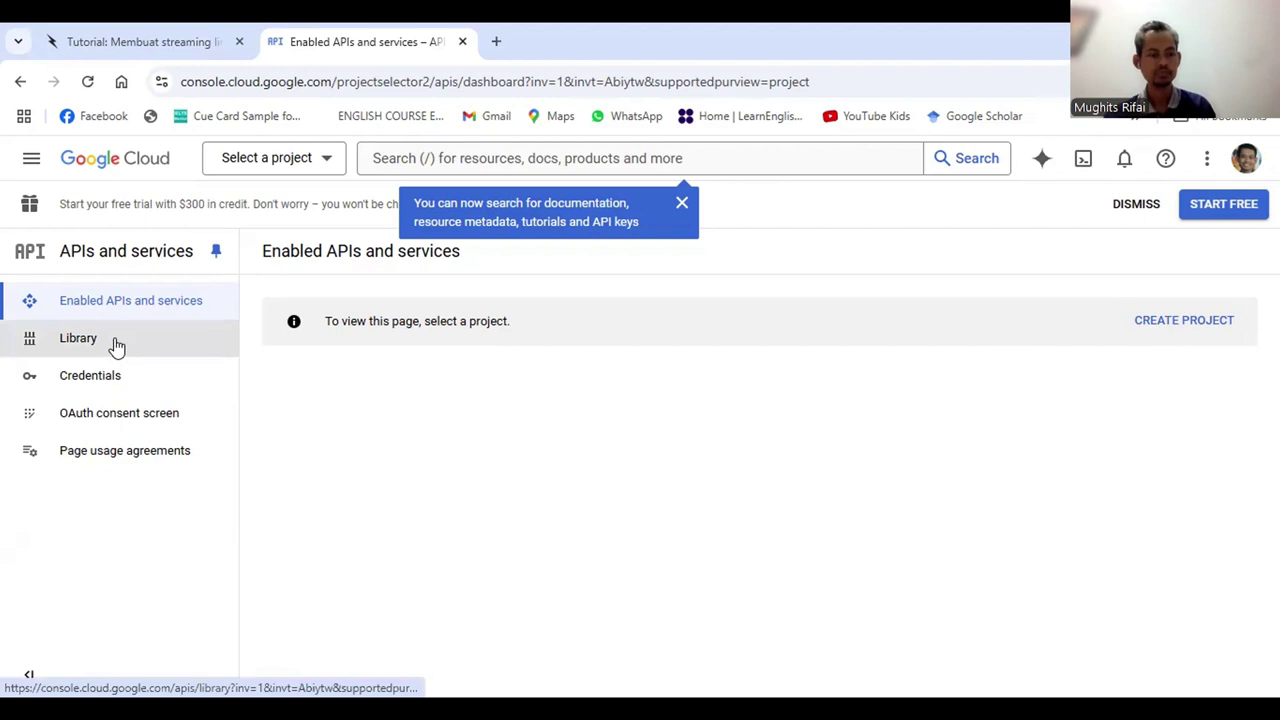
Open the API Library from the APIs and services navigation menu
{"action": "left_click", "coordinate": [31, 160]}
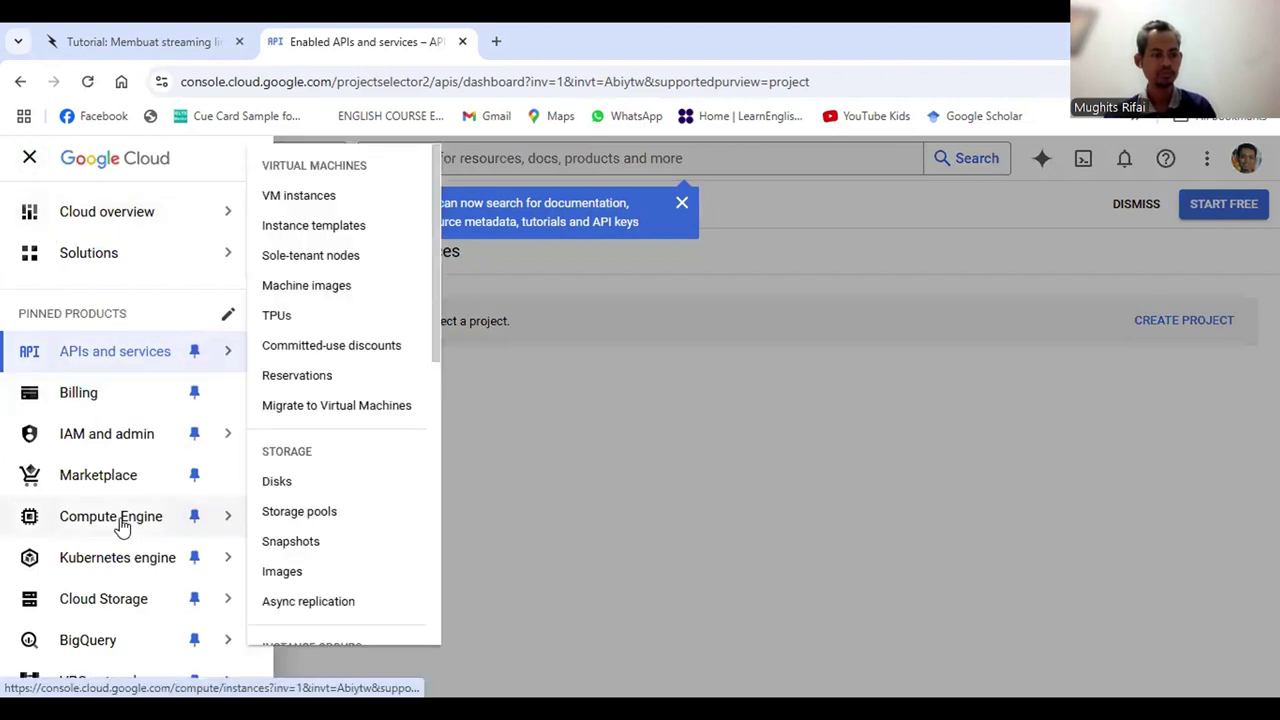
{"action": "scroll", "coordinate": [120, 527], "scroll_direction": "down", "scroll_amount": 2}
{"action": "scroll", "coordinate": [120, 527], "scroll_direction": "up", "scroll_amount": 2}
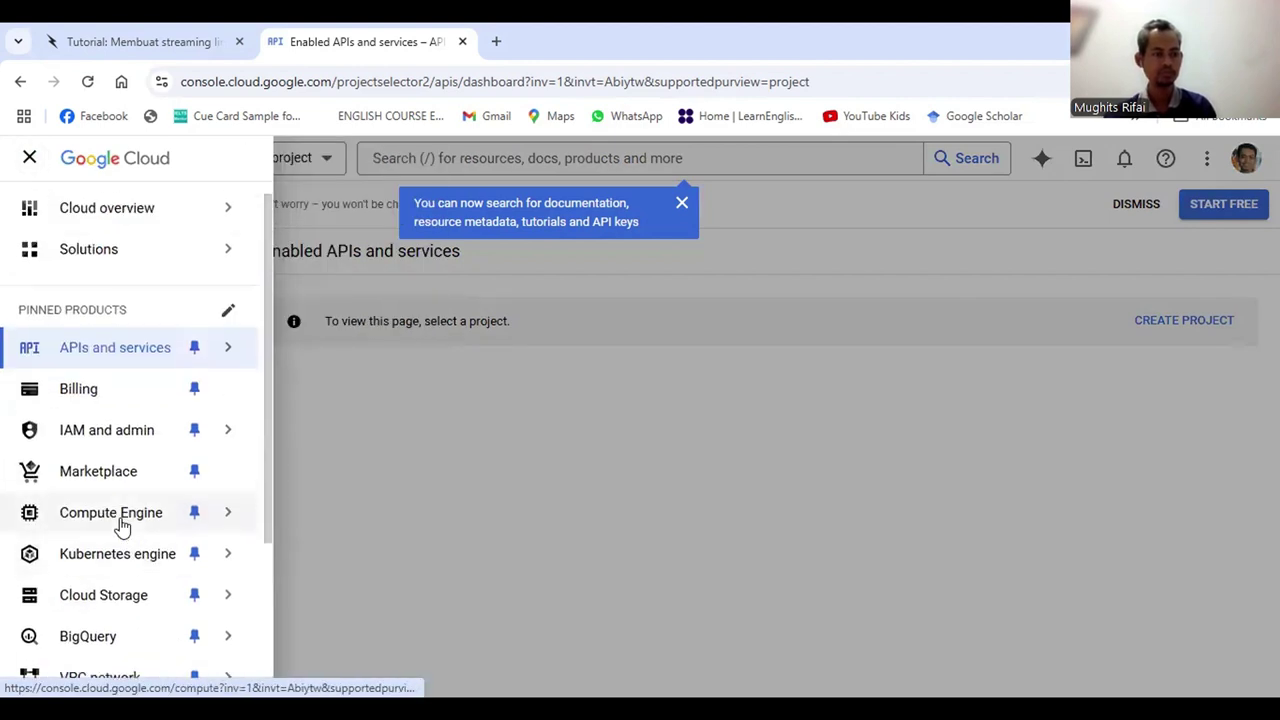
{"action": "mouse_move", "coordinate": [120, 520]}
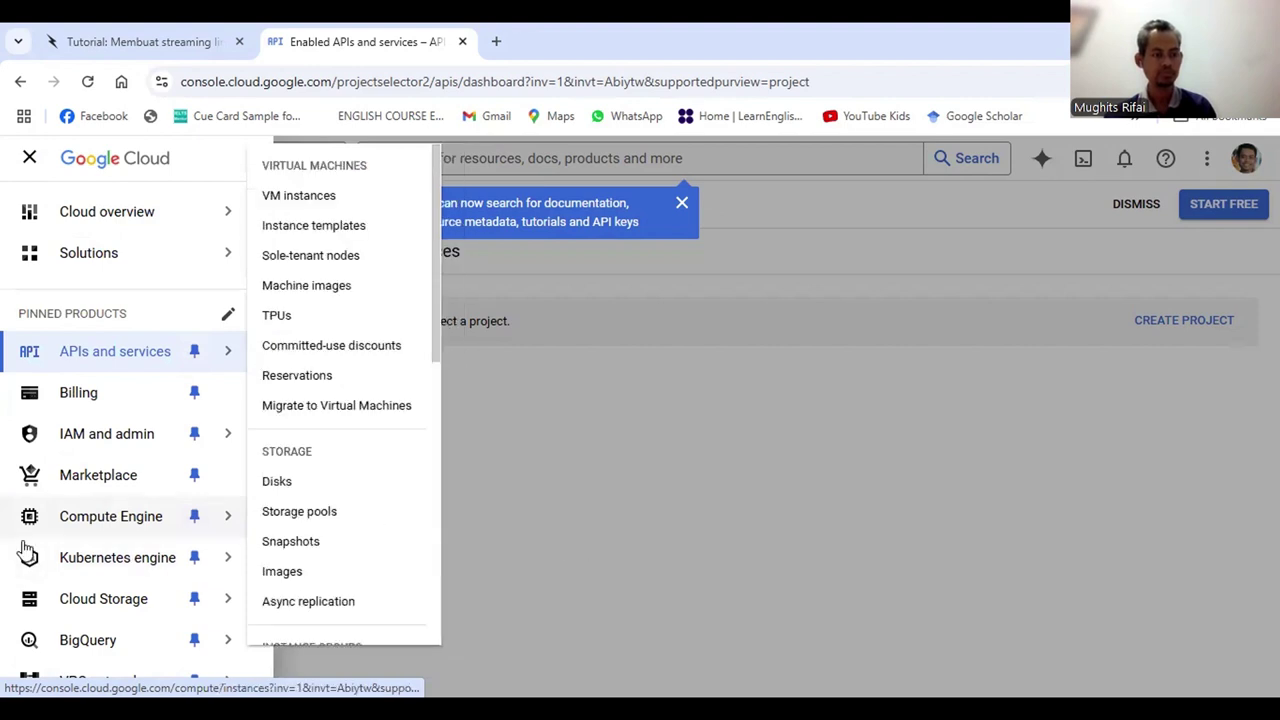
{"action": "scroll", "coordinate": [25, 548], "scroll_direction": "down", "scroll_amount": 2}
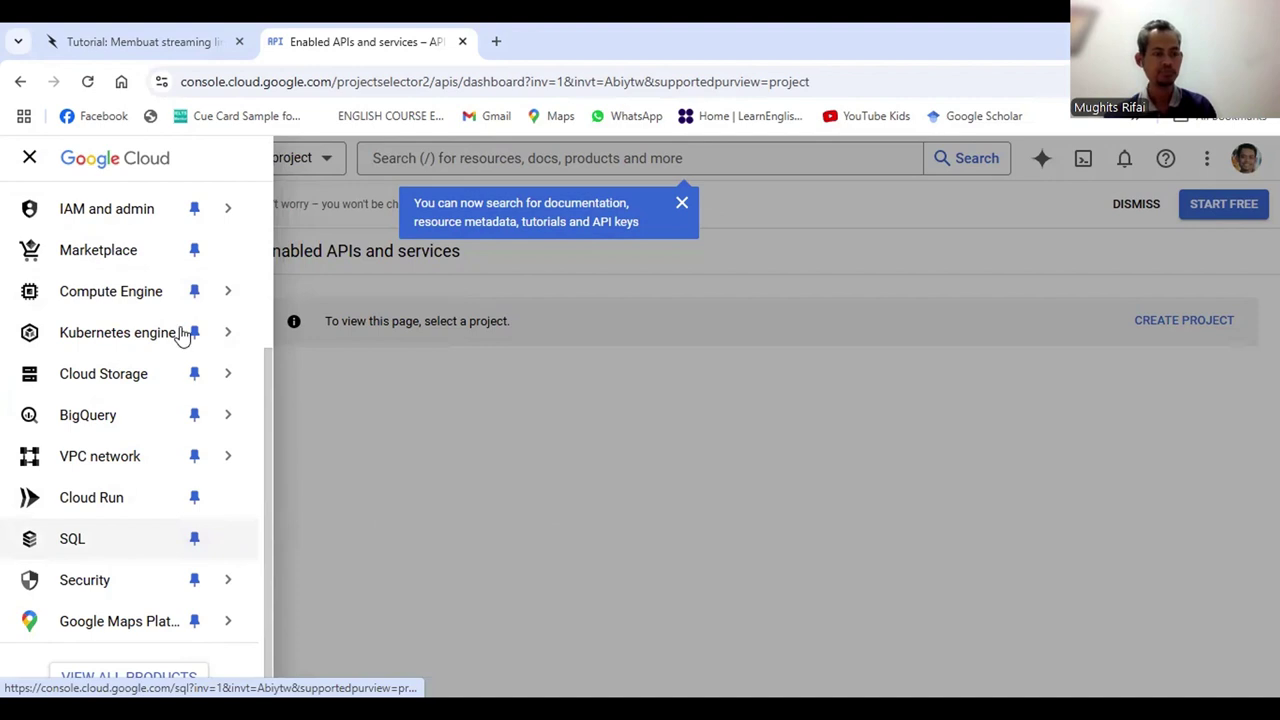
{"action": "scroll", "coordinate": [190, 332], "scroll_direction": "up", "scroll_amount": 2}
{"action": "mouse_move", "coordinate": [188, 345]}
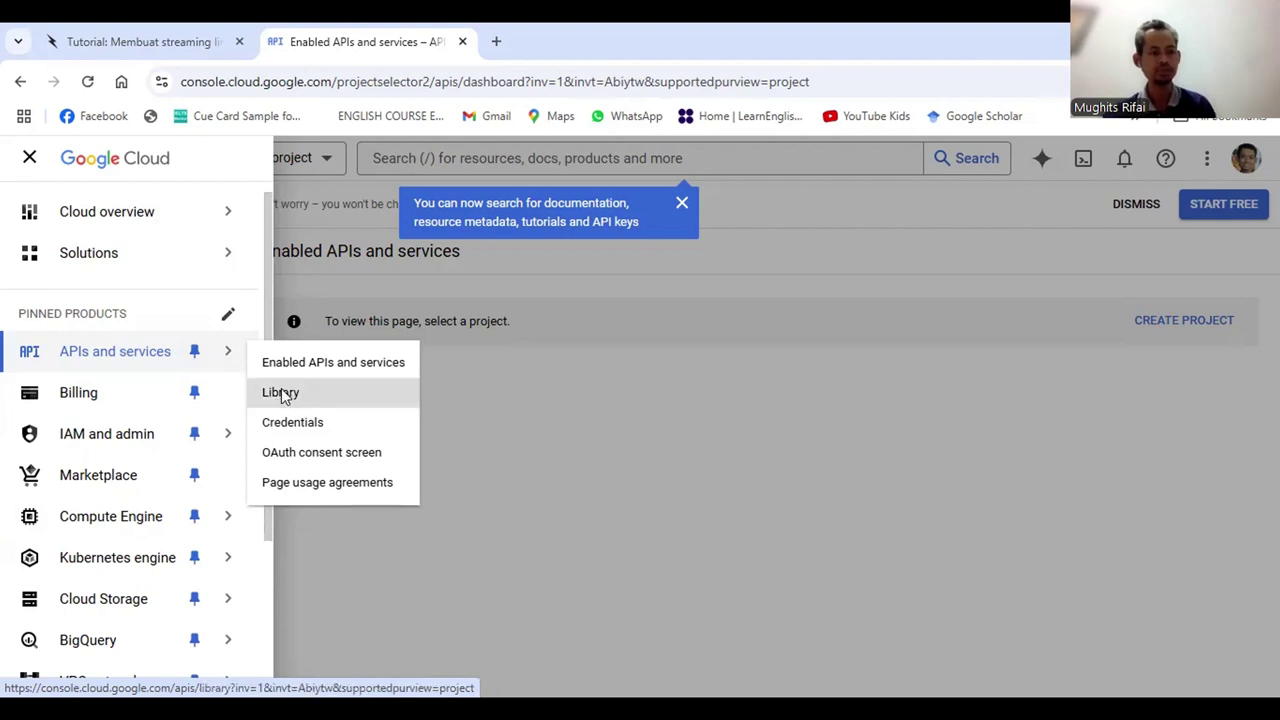
{"action": "left_click", "coordinate": [282, 393]}
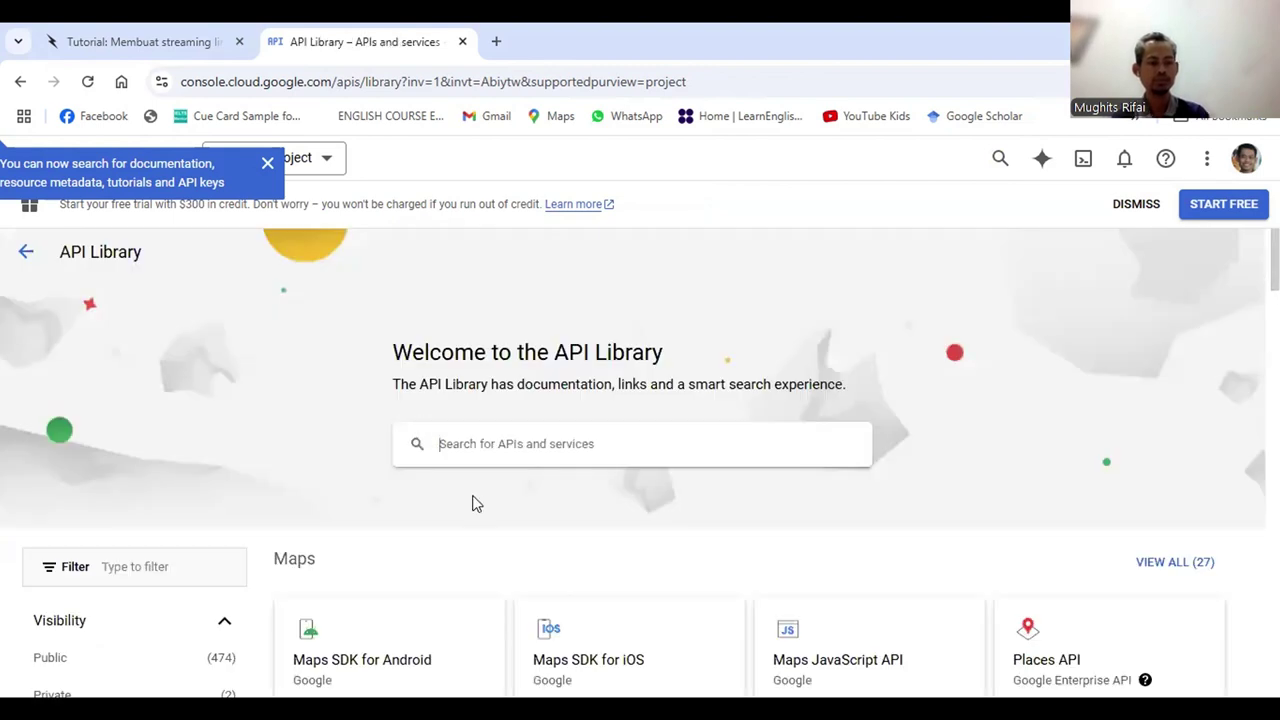
Scroll down to Google Workspace and open the Google Drive API card
{"action": "scroll", "coordinate": [475, 505], "scroll_direction": "down", "scroll_amount": 2}
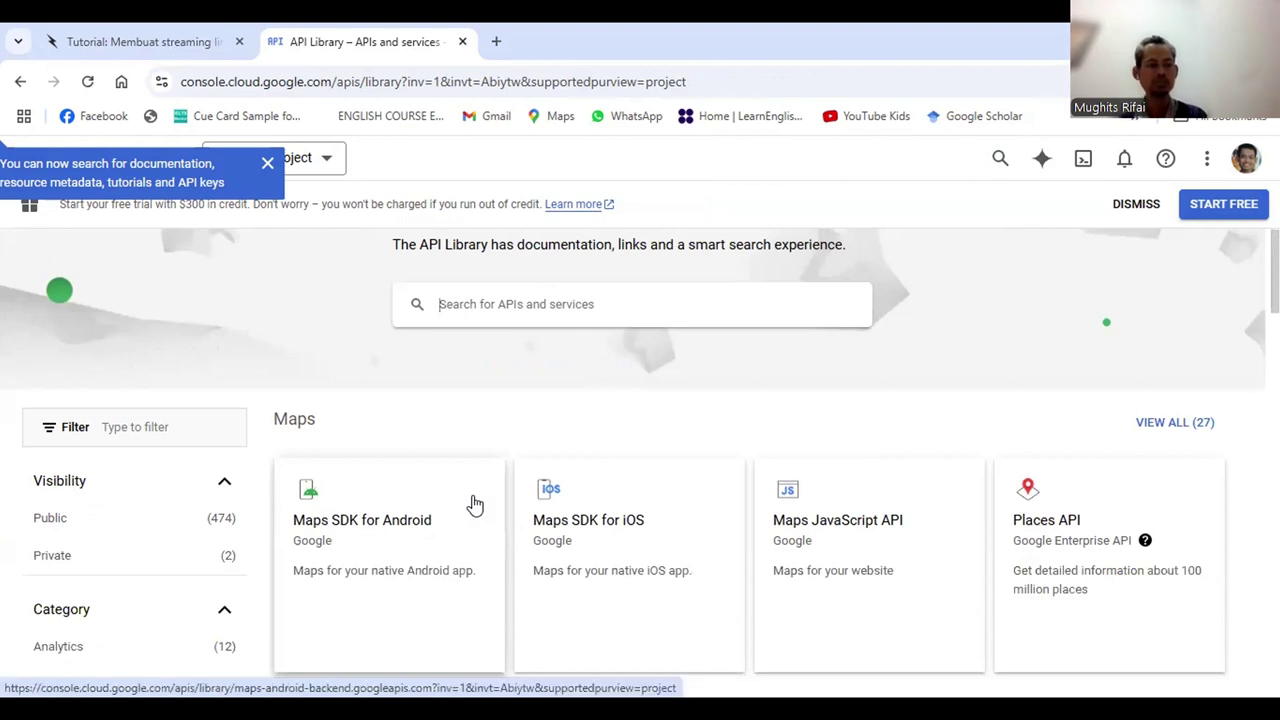
{"action": "scroll", "coordinate": [475, 505], "scroll_direction": "down", "scroll_amount": 2}
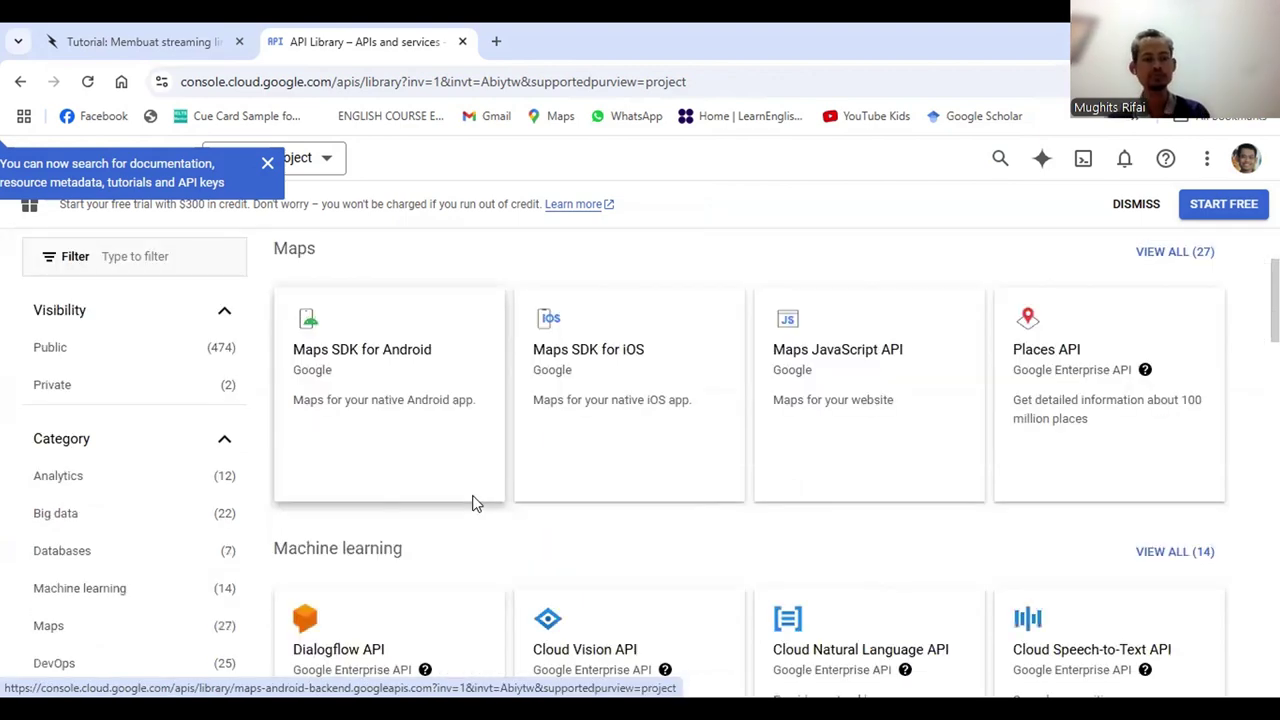
{"action": "scroll", "coordinate": [475, 505], "scroll_direction": "down", "scroll_amount": 1}
{"action": "scroll", "coordinate": [475, 505], "scroll_direction": "down", "scroll_amount": 2}
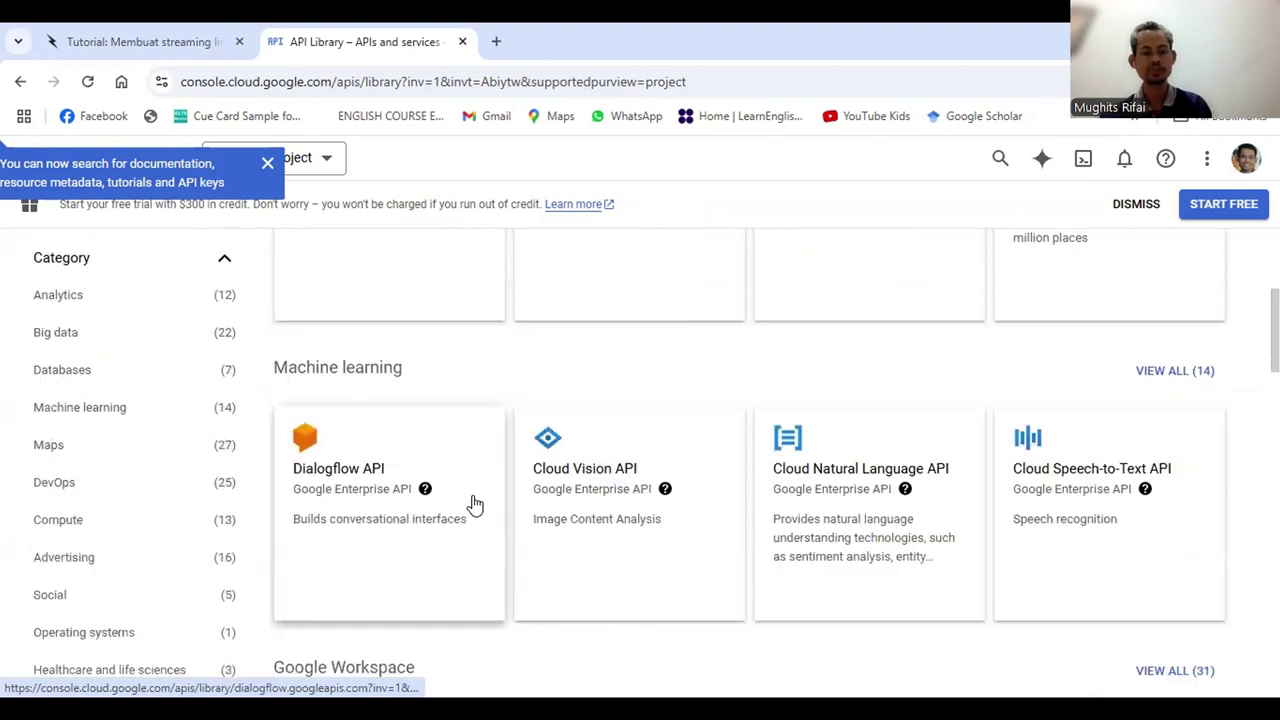
{"action": "scroll", "coordinate": [475, 505], "scroll_direction": "down", "scroll_amount": 2}
{"action": "scroll", "coordinate": [475, 505], "scroll_direction": "down", "scroll_amount": 2}
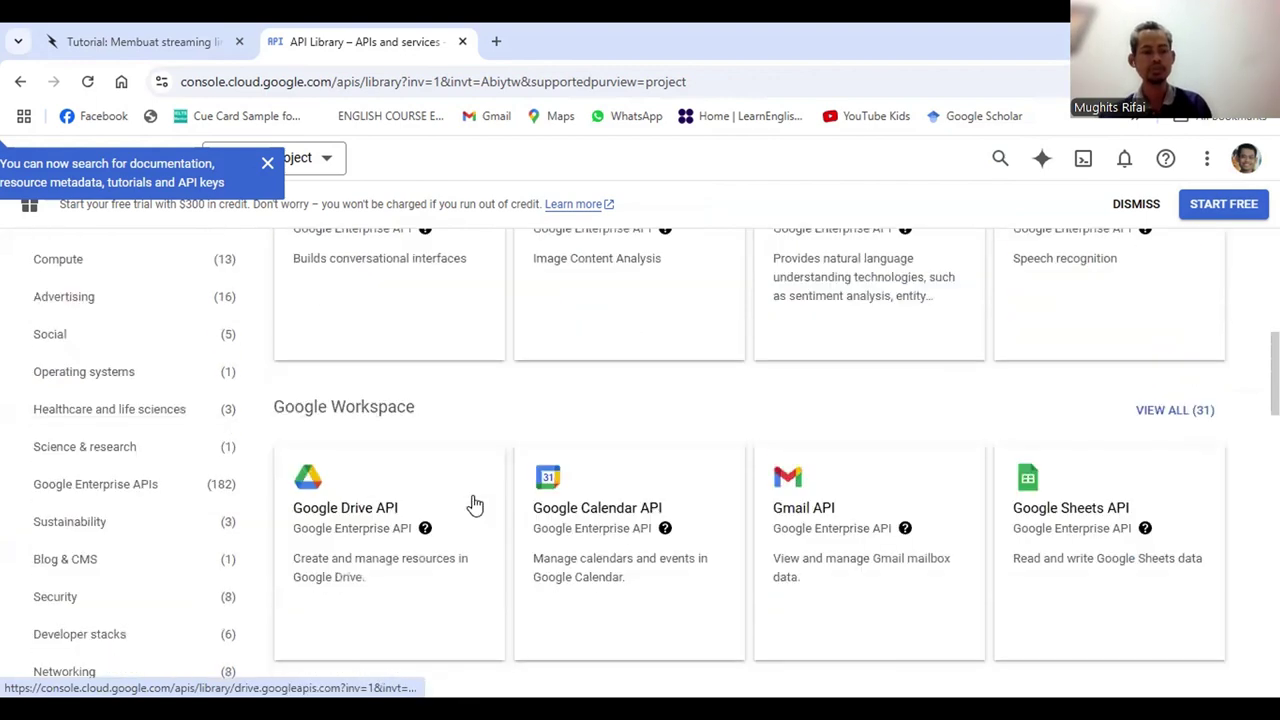
{"action": "scroll", "coordinate": [352, 500], "scroll_direction": "down", "scroll_amount": 1}
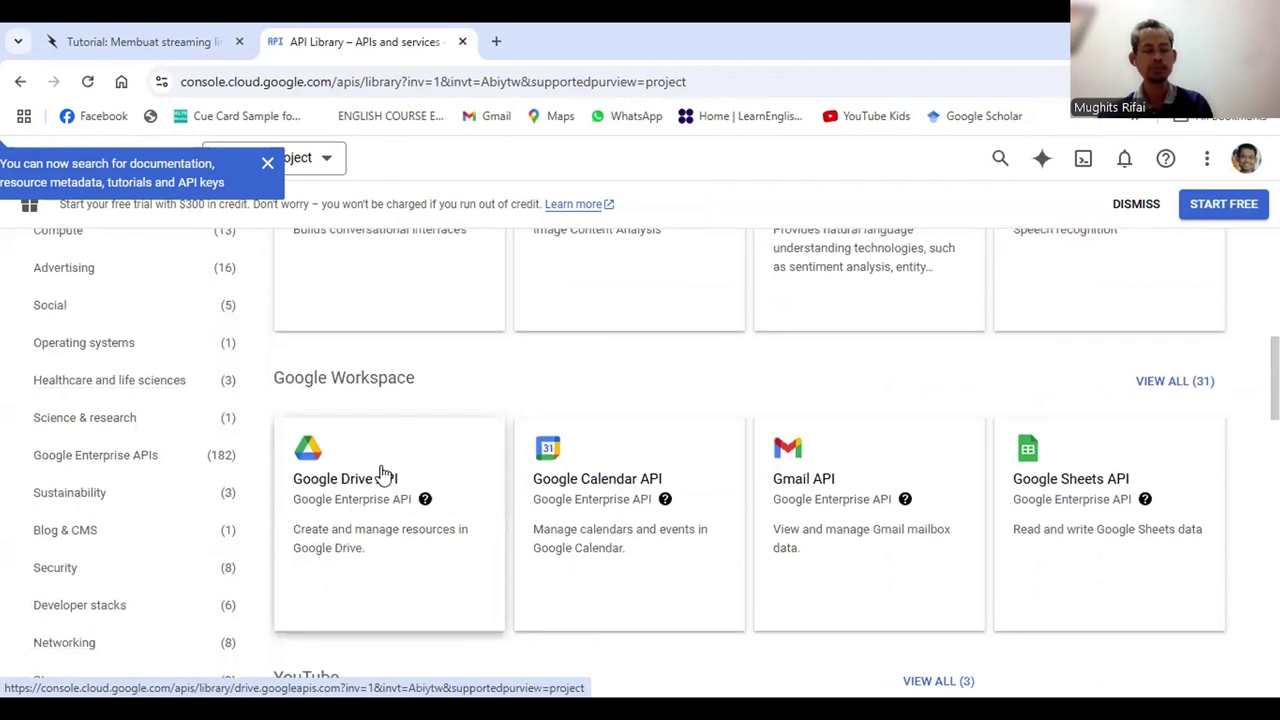
{"action": "left_click", "coordinate": [384, 474]}
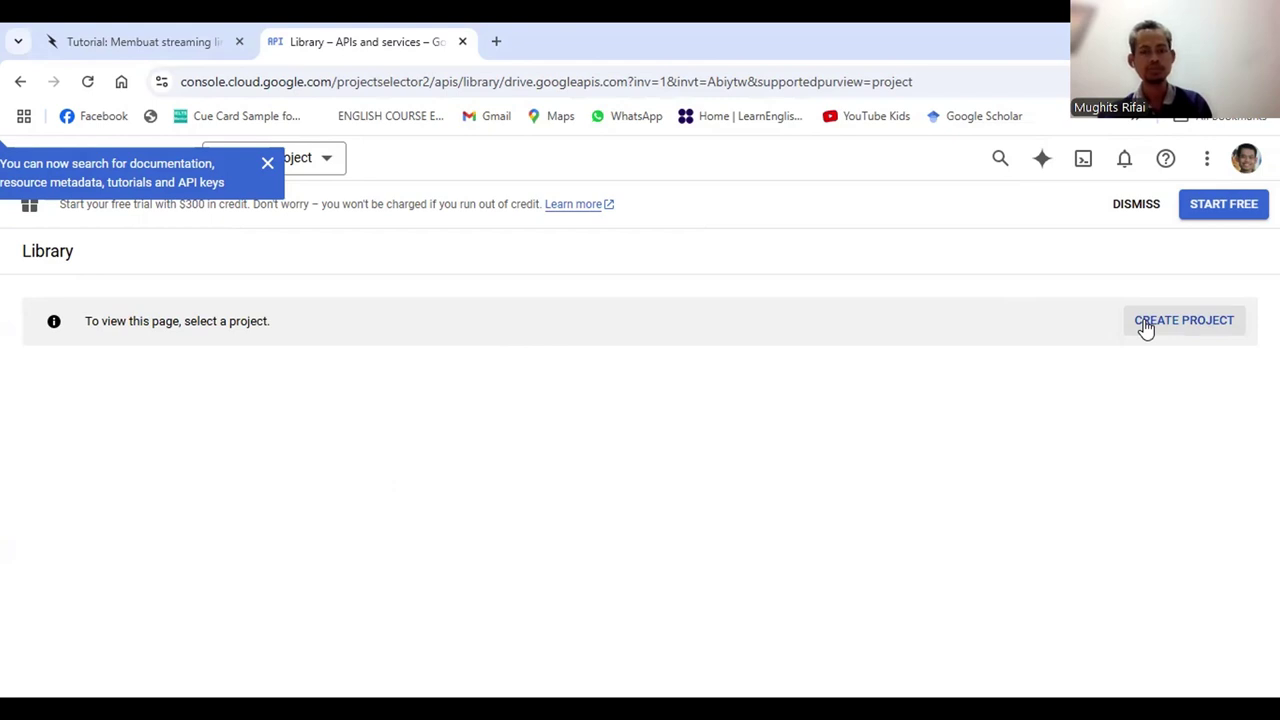
Start a new project, replacing the default name with VOD-291124 and leaving location as No organisation
{"action": "left_click", "coordinate": [1145, 326]}
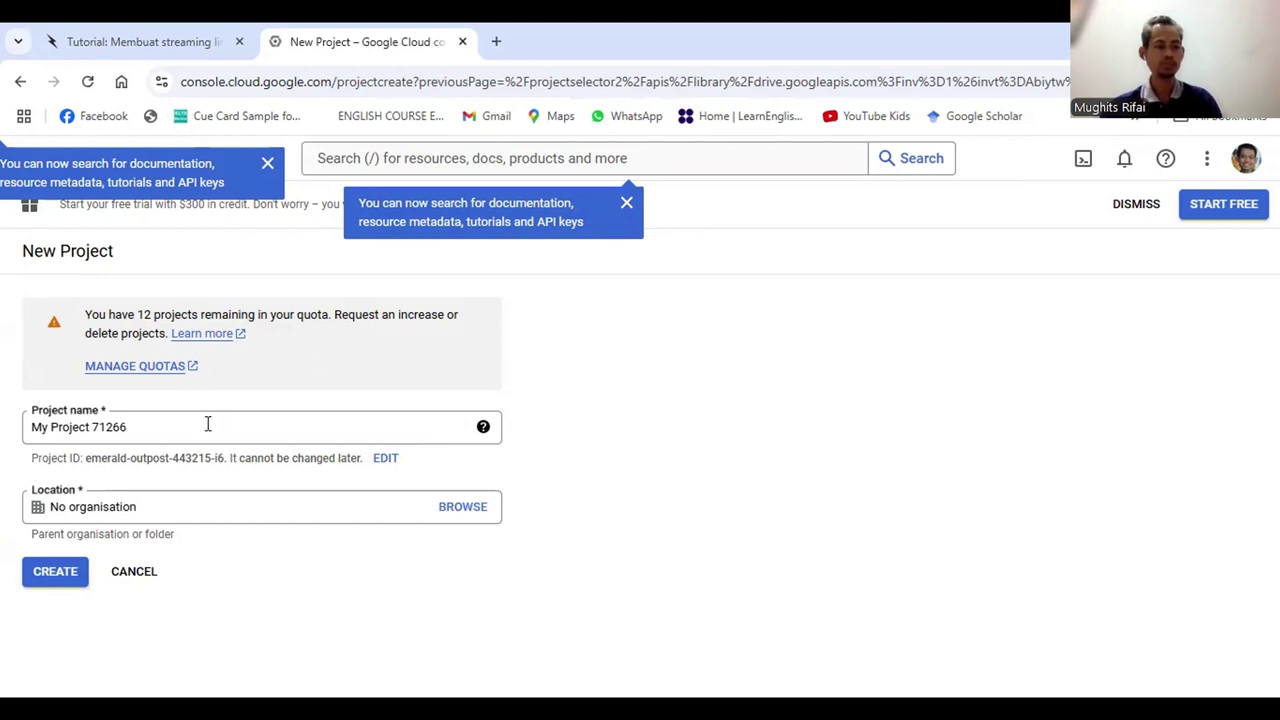
{"action": "left_click", "coordinate": [55, 433]}
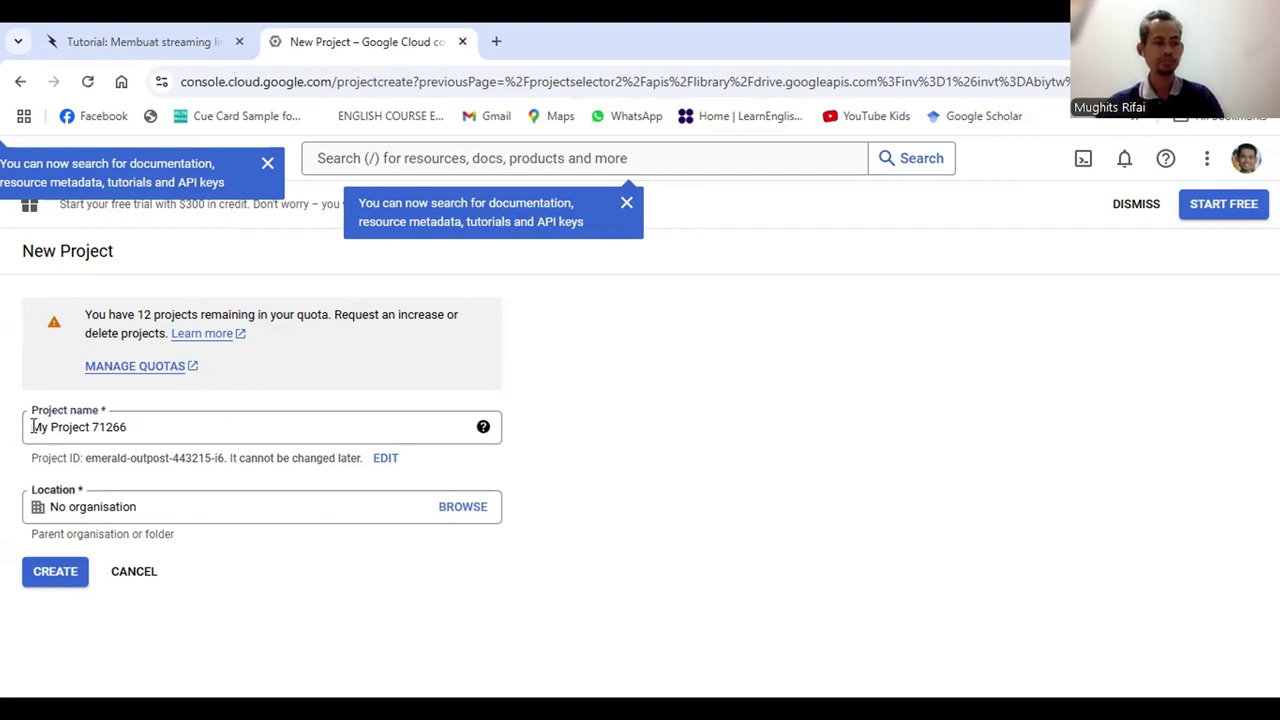
{"action": "left_click", "coordinate": [148, 427]}
{"action": "key", "text": "BackSpace"}
{"action": "key", "text": "BackSpace"}
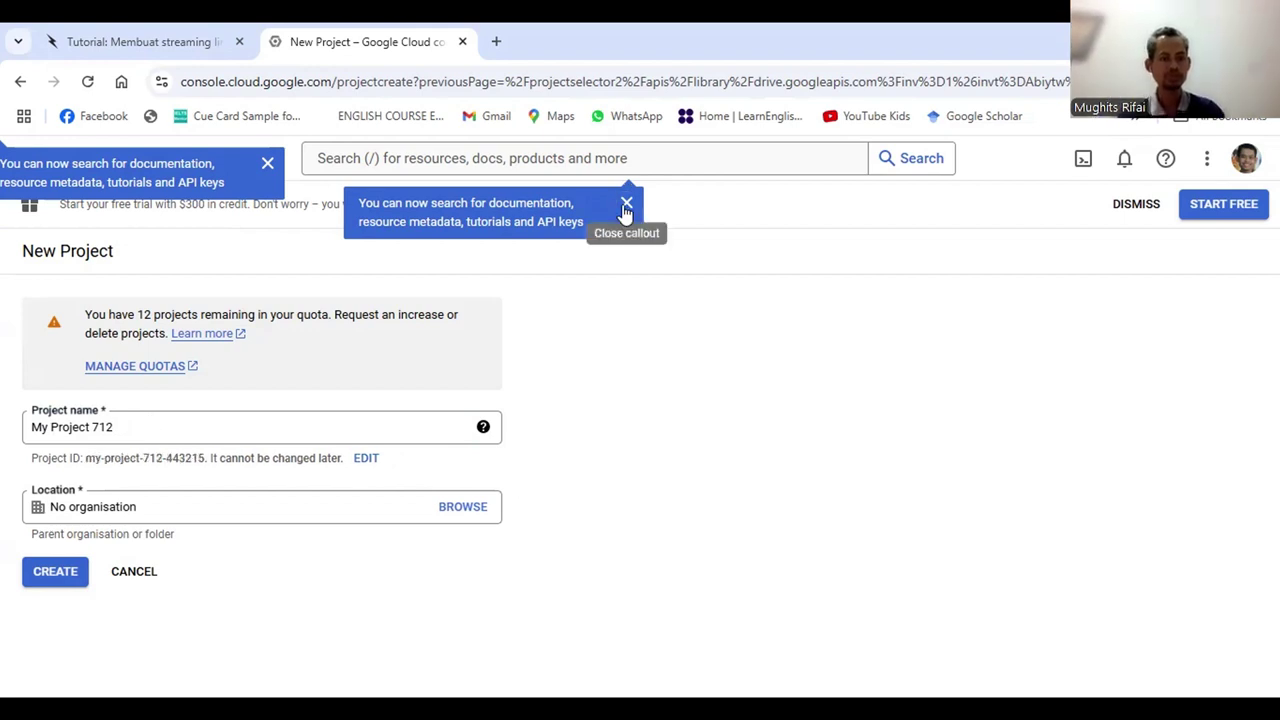
{"action": "left_click", "coordinate": [267, 163]}
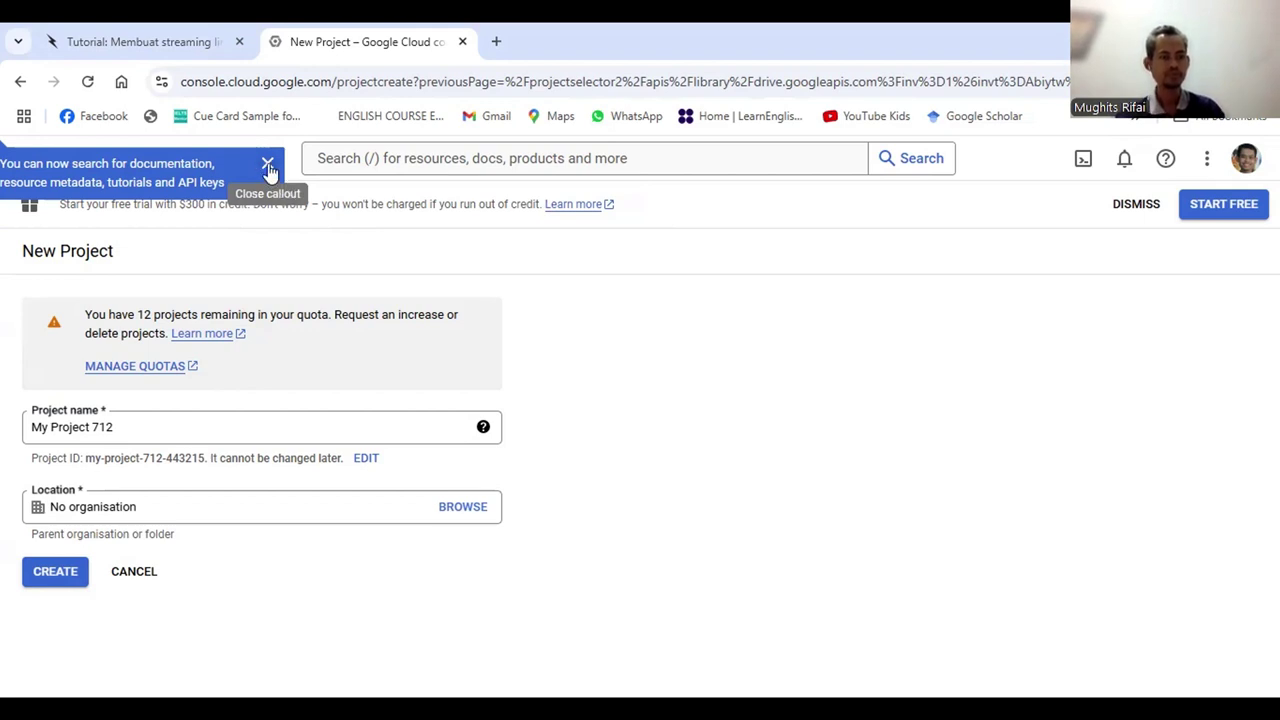
{"action": "left_click", "coordinate": [178, 426]}
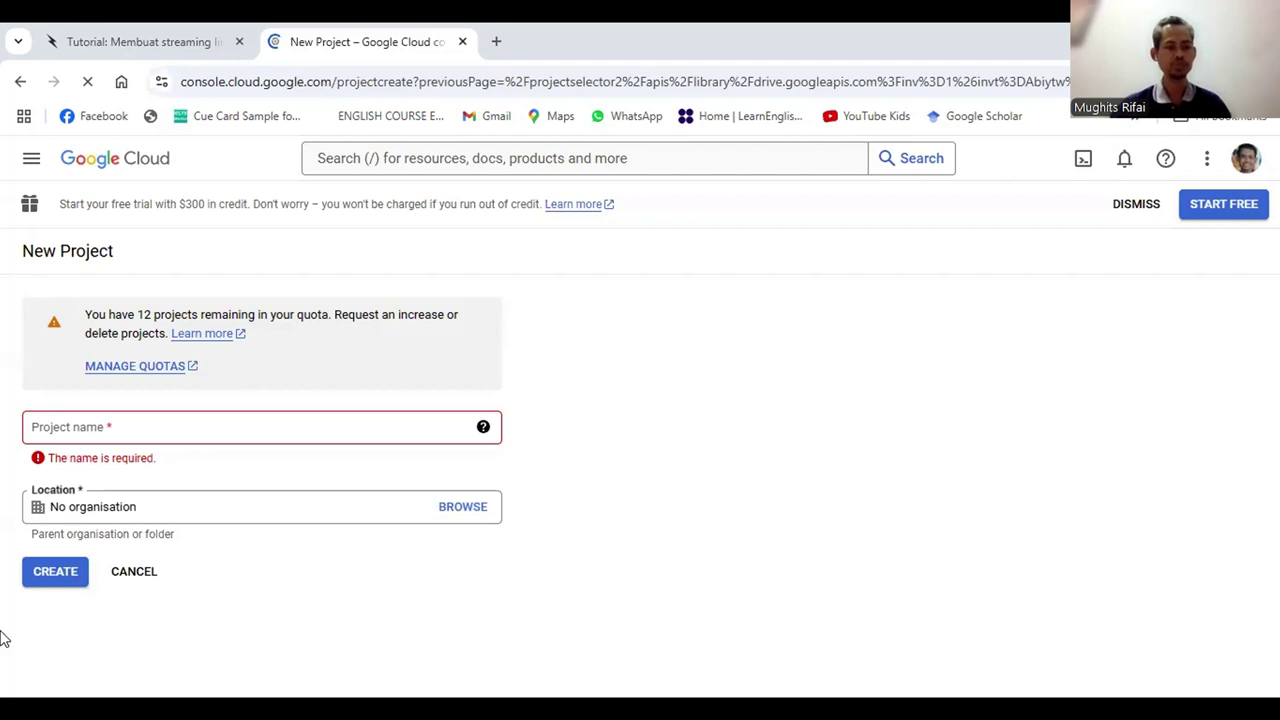
{"action": "left_click", "coordinate": [130, 430]}
{"action": "type", "text": "V"}
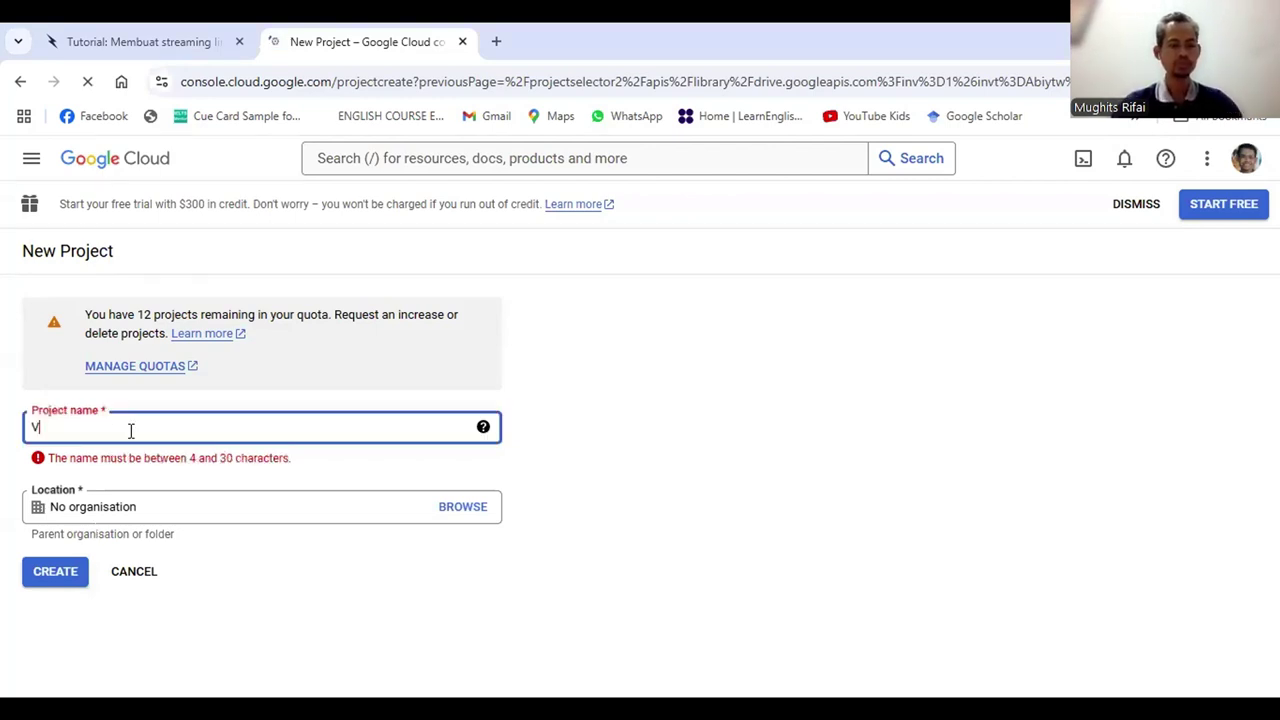
{"action": "type", "text": "OD-"}
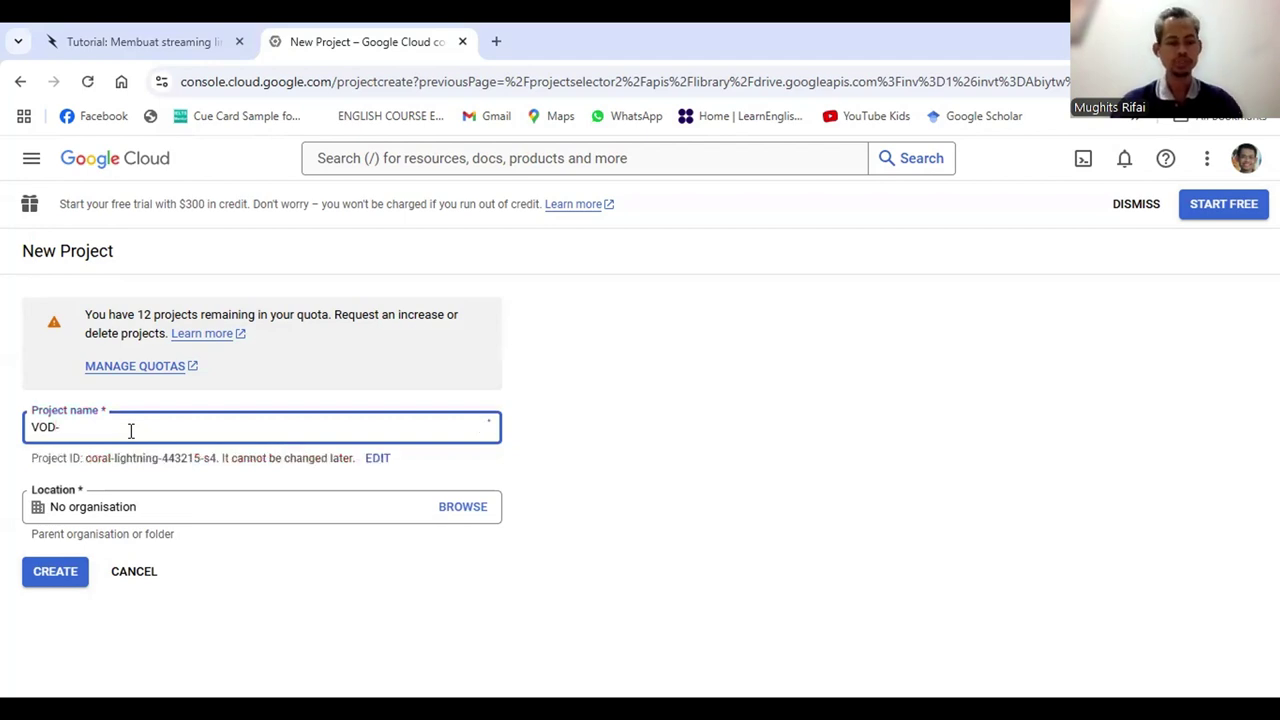
{"action": "type", "text": "291124"}
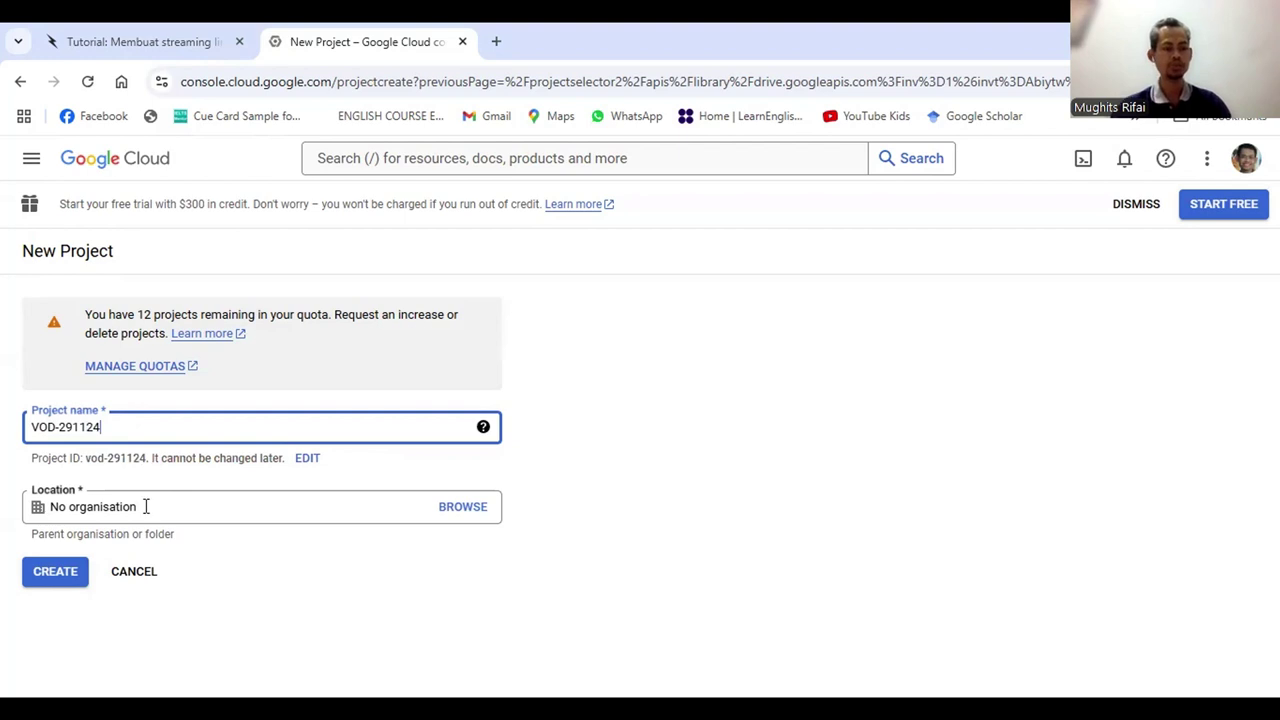
Create project VOD-291124 and enable the Google Drive API for it
{"action": "left_click", "coordinate": [57, 580]}
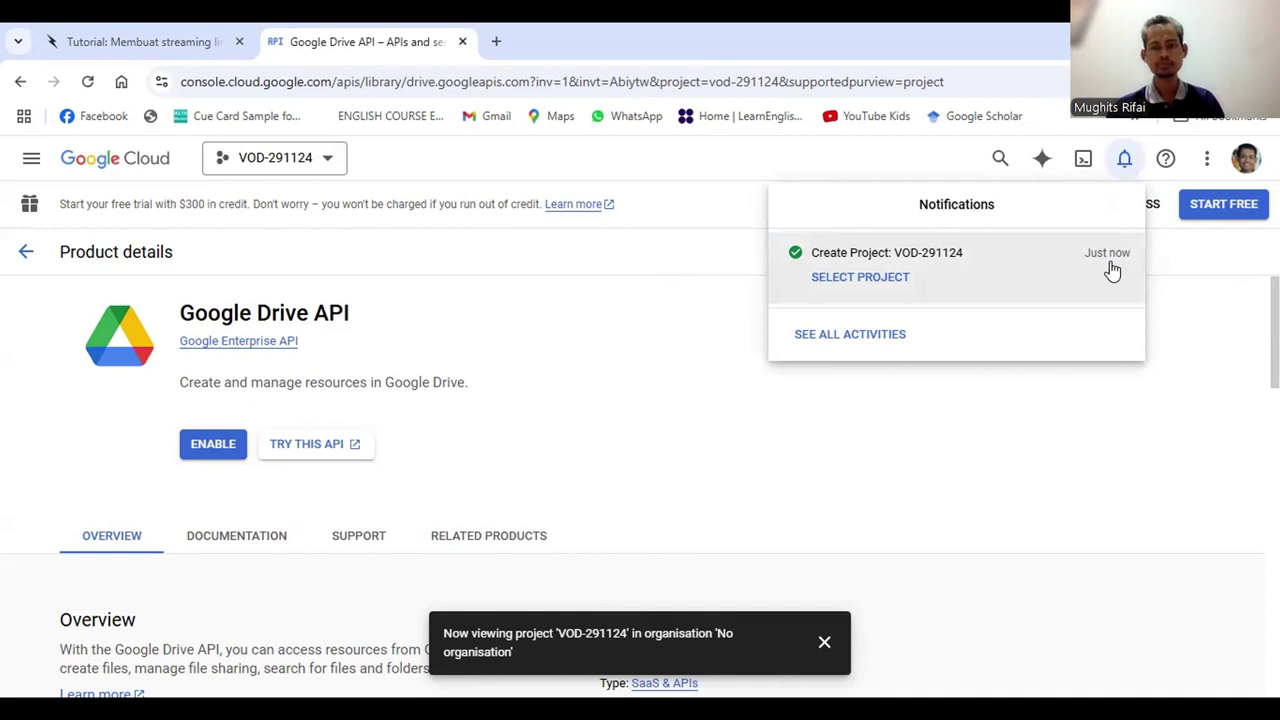
{"action": "left_click", "coordinate": [1181, 288]}
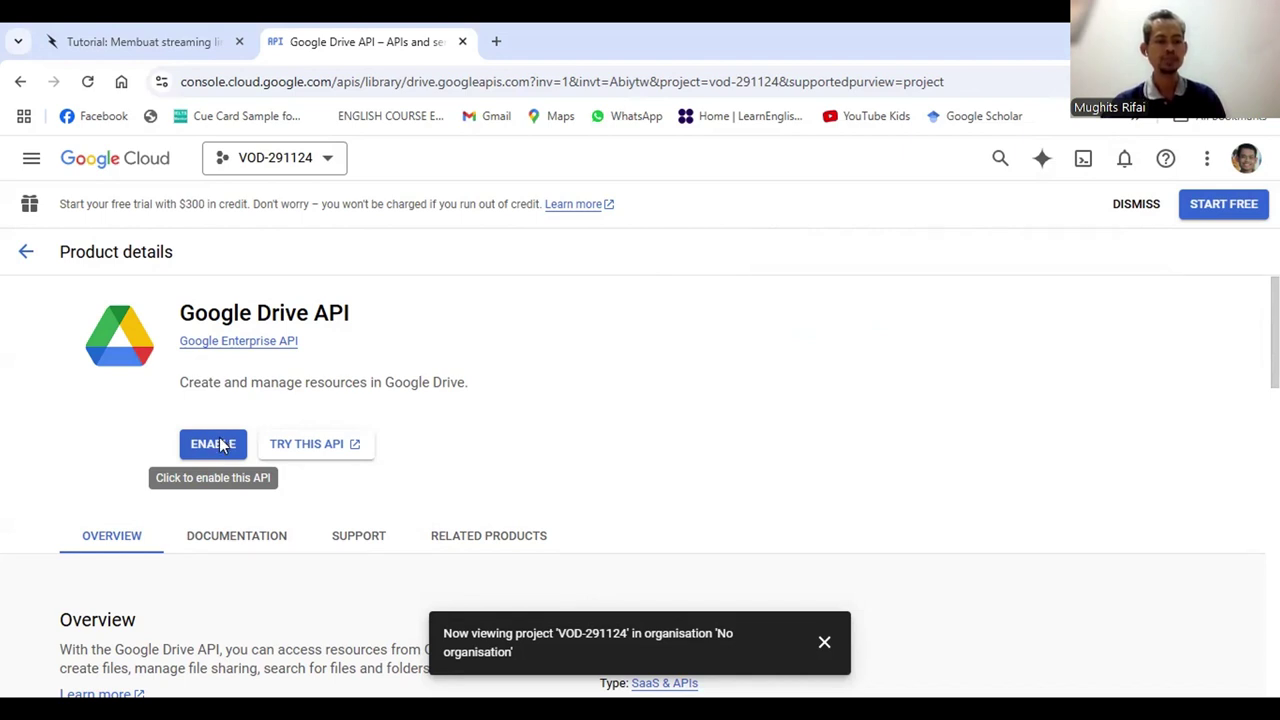
{"action": "left_click", "coordinate": [222, 446]}
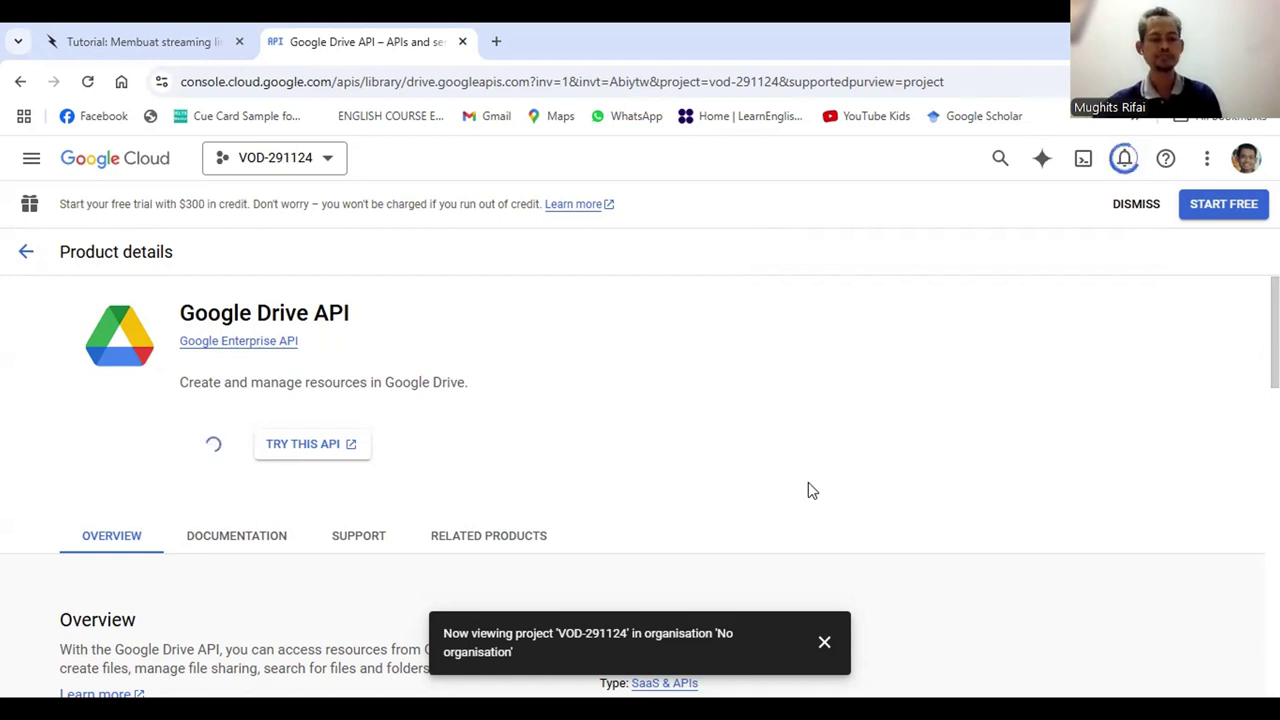
{"action": "left_click", "coordinate": [824, 645]}
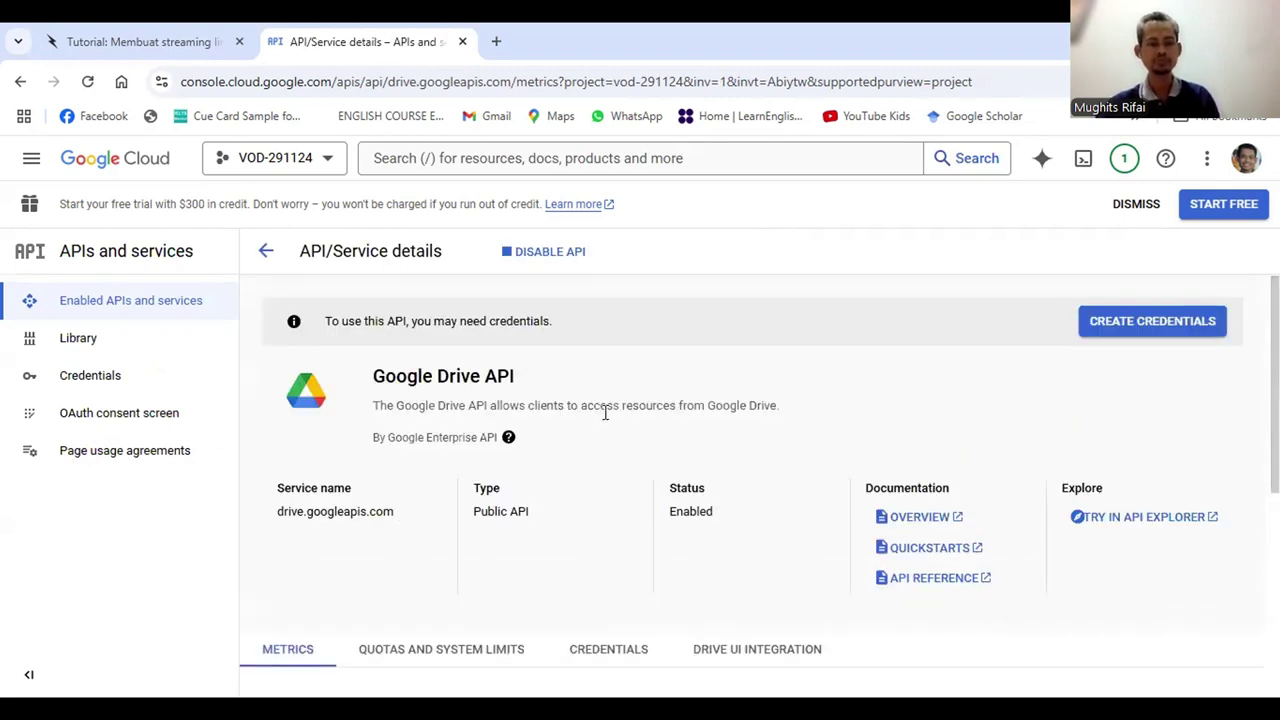
{"action": "key", "text": "alt+Left"}
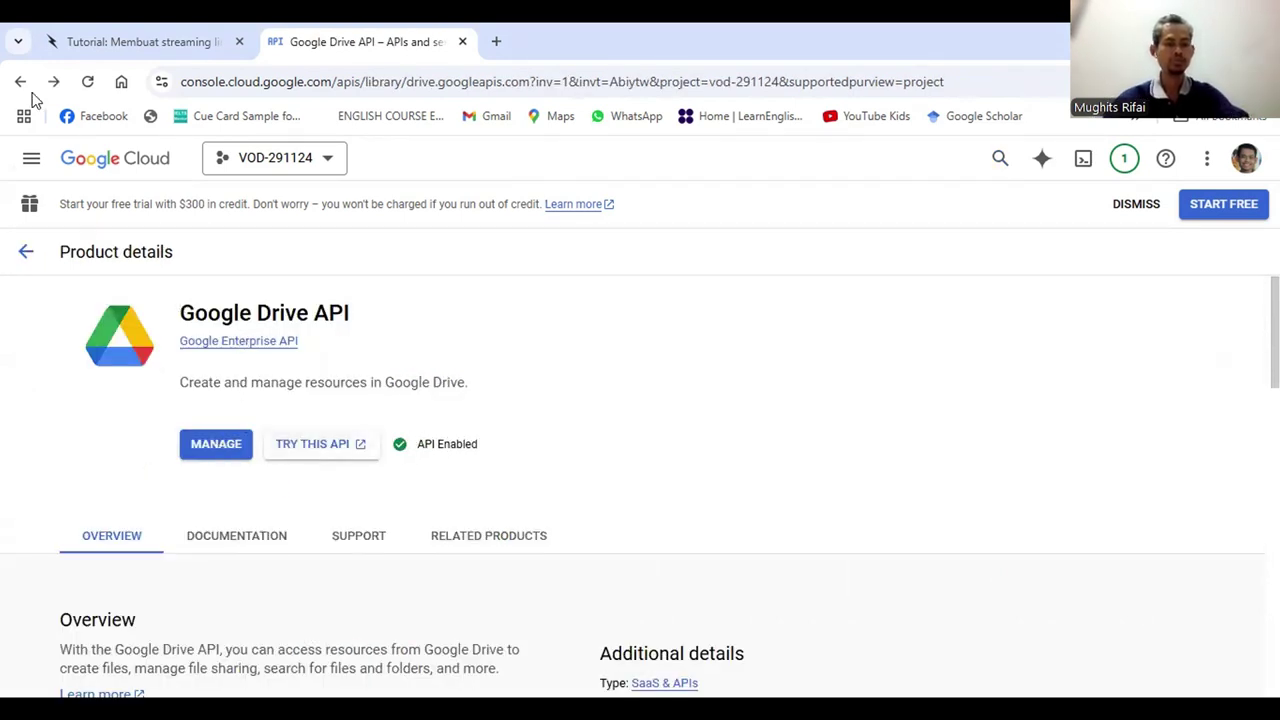
Go to APIs and services > Credentials for project VOD-291124
{"action": "left_click", "coordinate": [31, 162]}
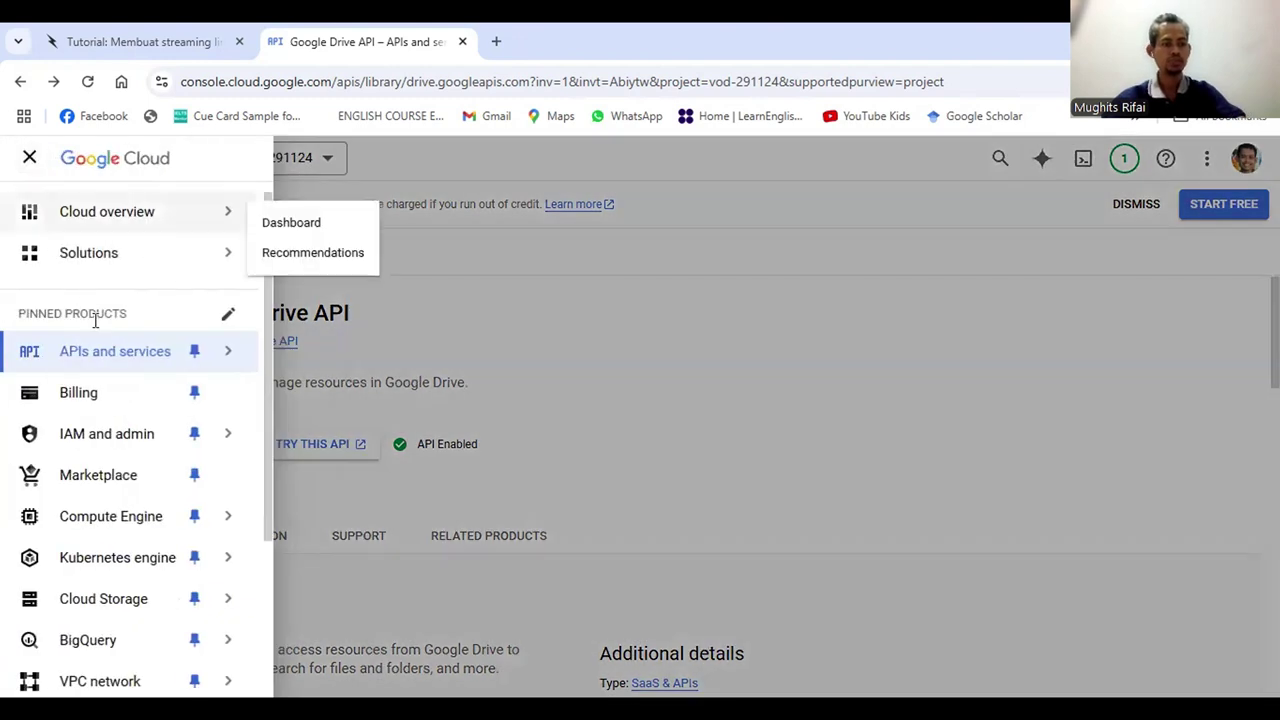
{"action": "mouse_move", "coordinate": [118, 368]}
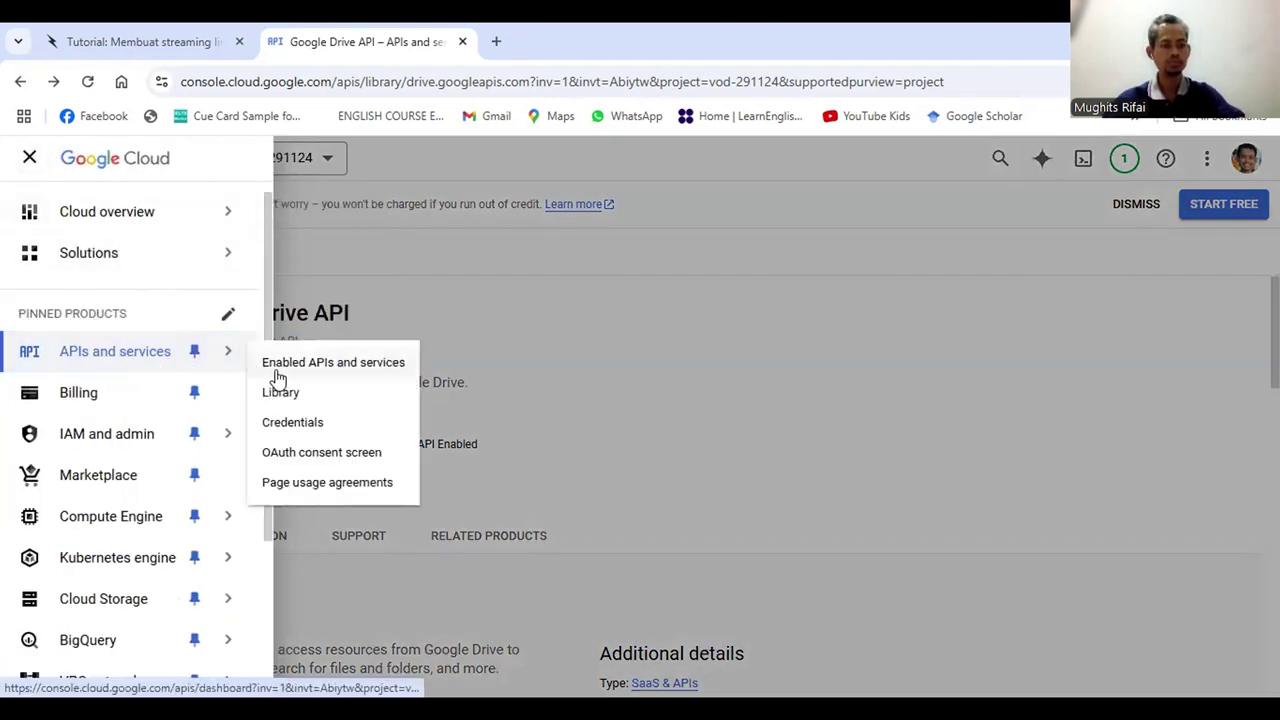
{"action": "left_click", "coordinate": [292, 428]}
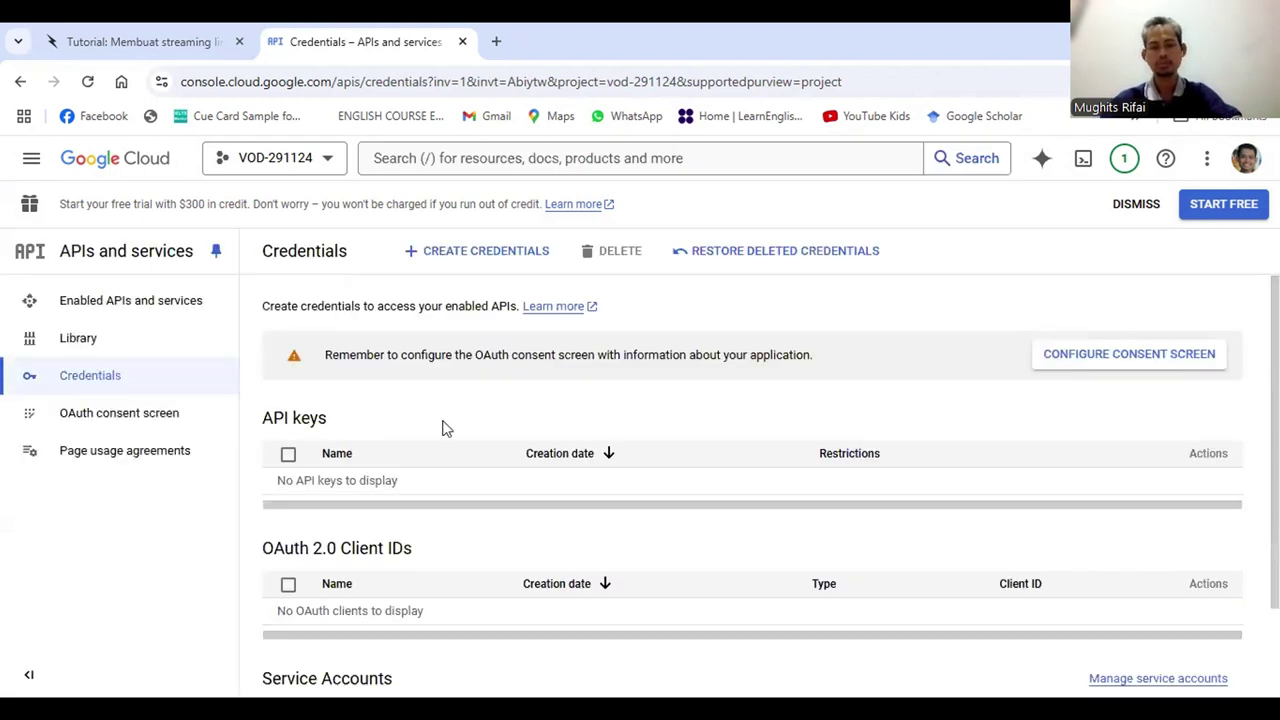
{"action": "scroll", "coordinate": [445, 428], "scroll_direction": "down", "scroll_amount": 1}
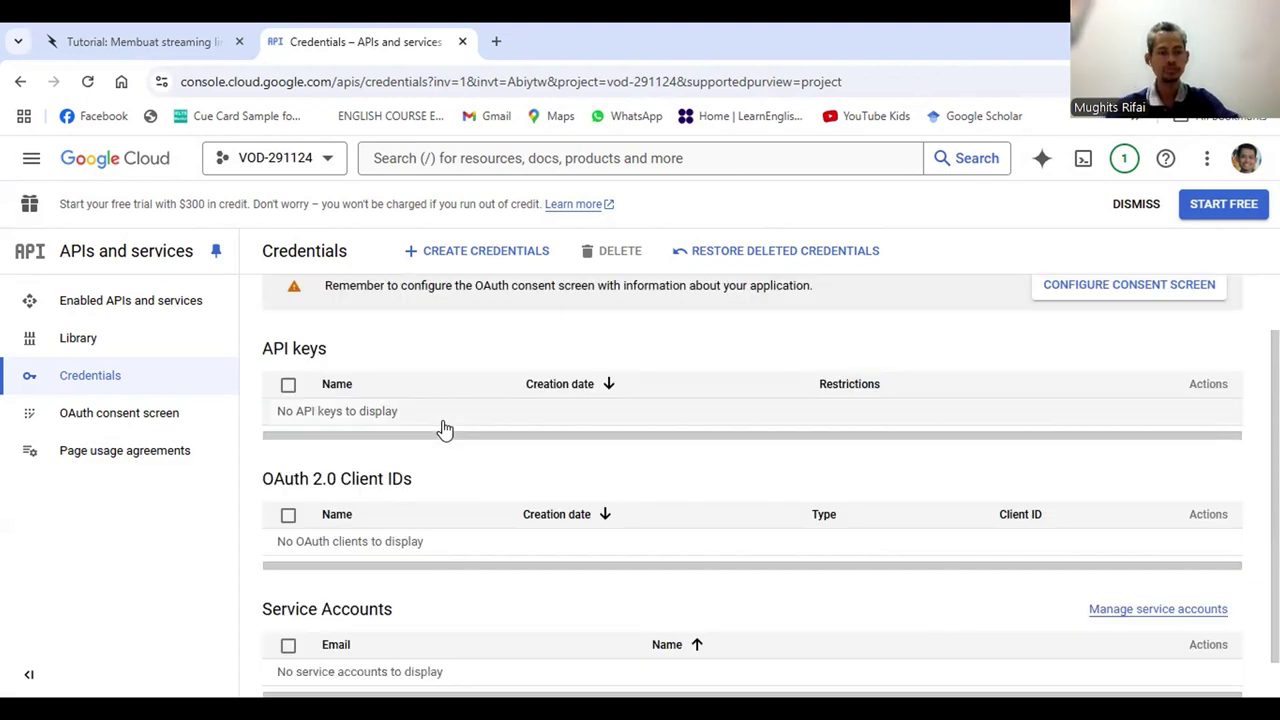
{"action": "scroll", "coordinate": [445, 428], "scroll_direction": "up", "scroll_amount": 1}
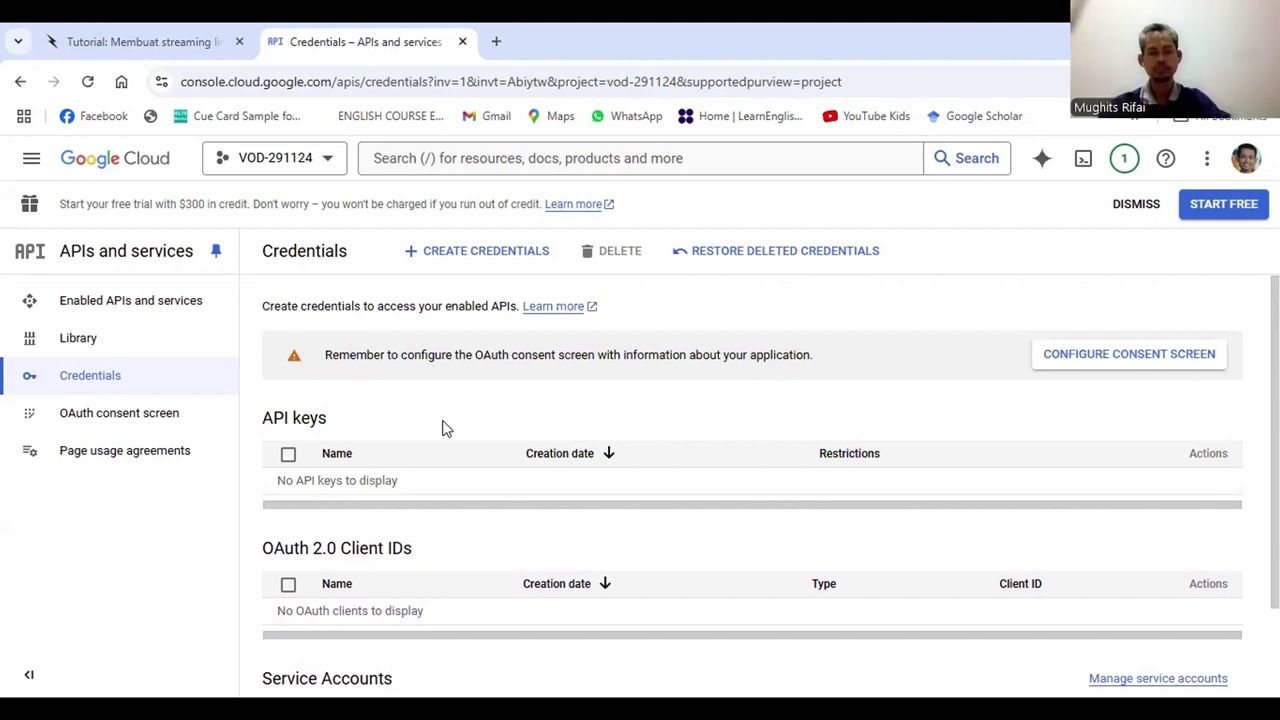
{"action": "scroll", "coordinate": [445, 428], "scroll_direction": "down", "scroll_amount": 2}
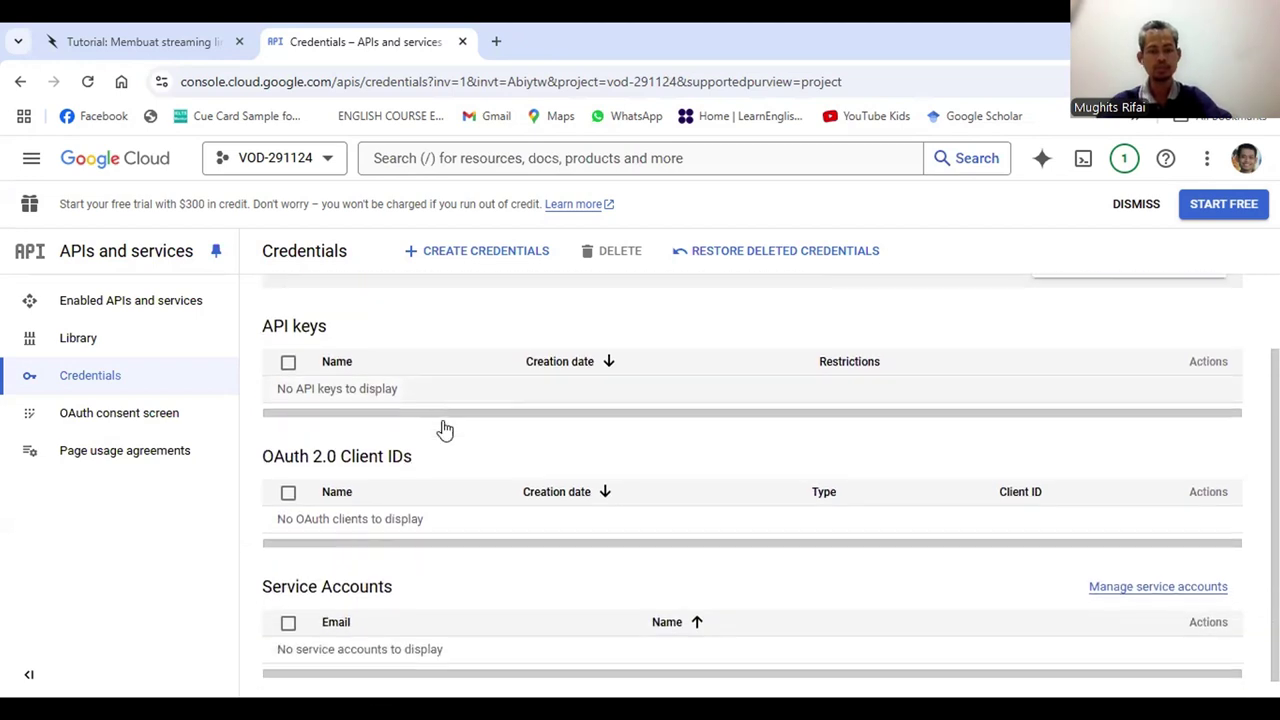
Show the Create Credentials options: API key, OAuth client ID, Service account
{"action": "scroll", "coordinate": [445, 428], "scroll_direction": "up", "scroll_amount": 1}
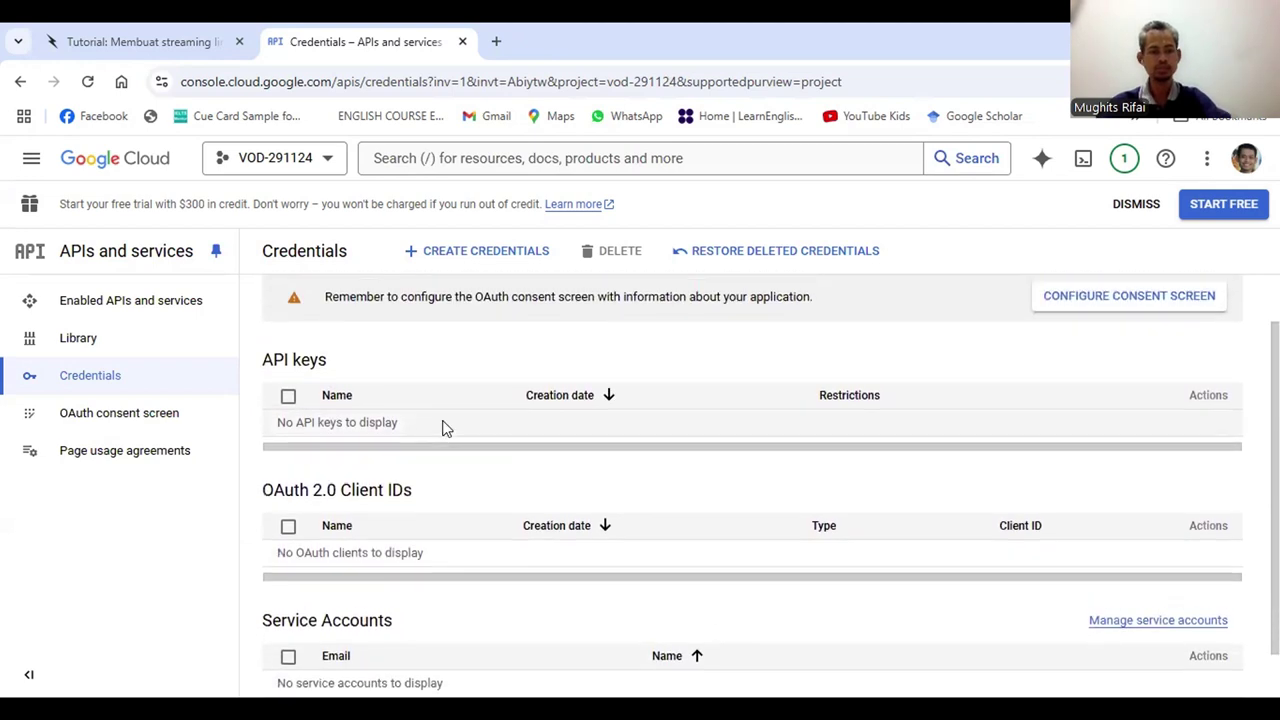
{"action": "scroll", "coordinate": [445, 428], "scroll_direction": "up", "scroll_amount": 1}
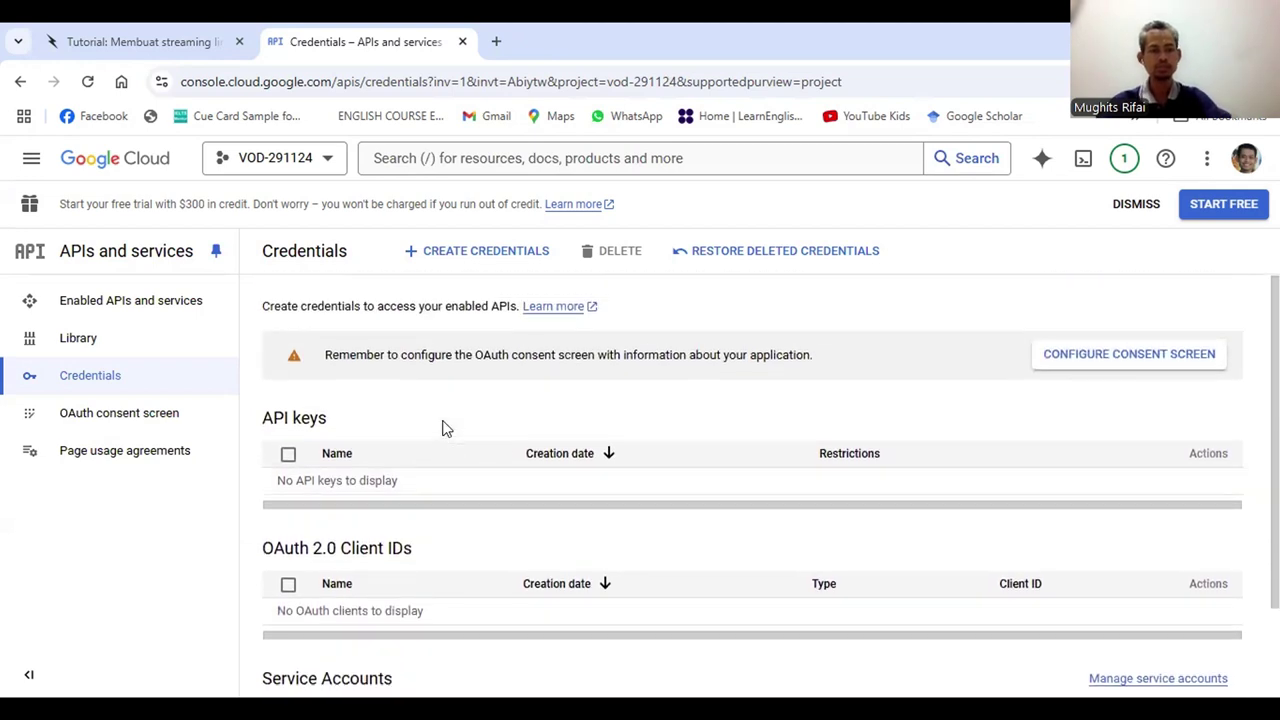
{"action": "left_click", "coordinate": [438, 253]}
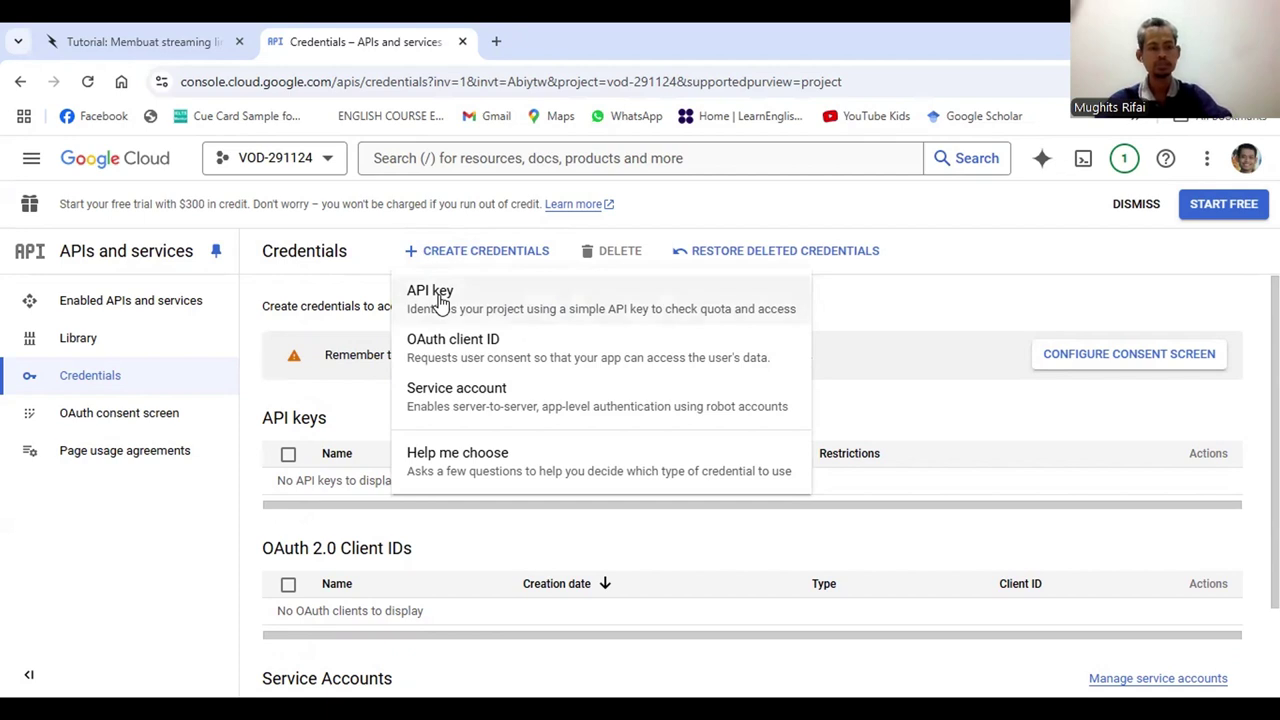
Create API key 1, copy the key to the clipboard, and close the dialog
{"action": "left_click", "coordinate": [440, 300]}
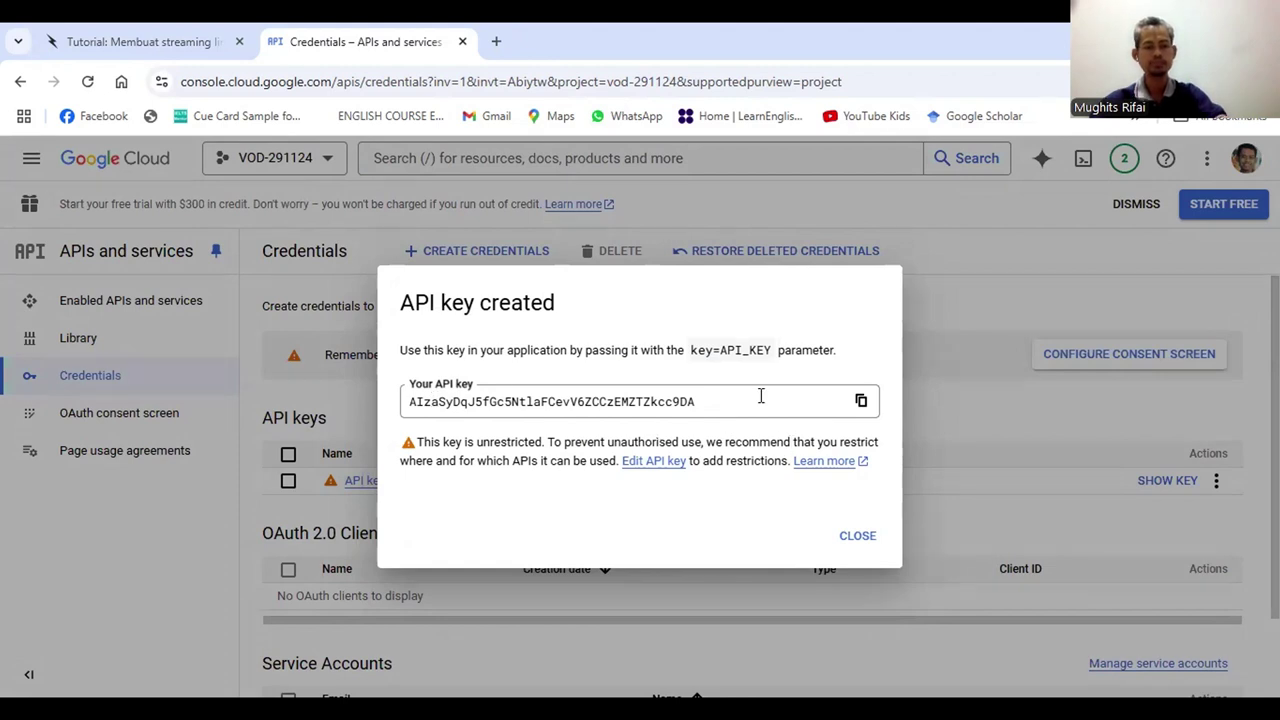
{"action": "left_click", "coordinate": [862, 404]}
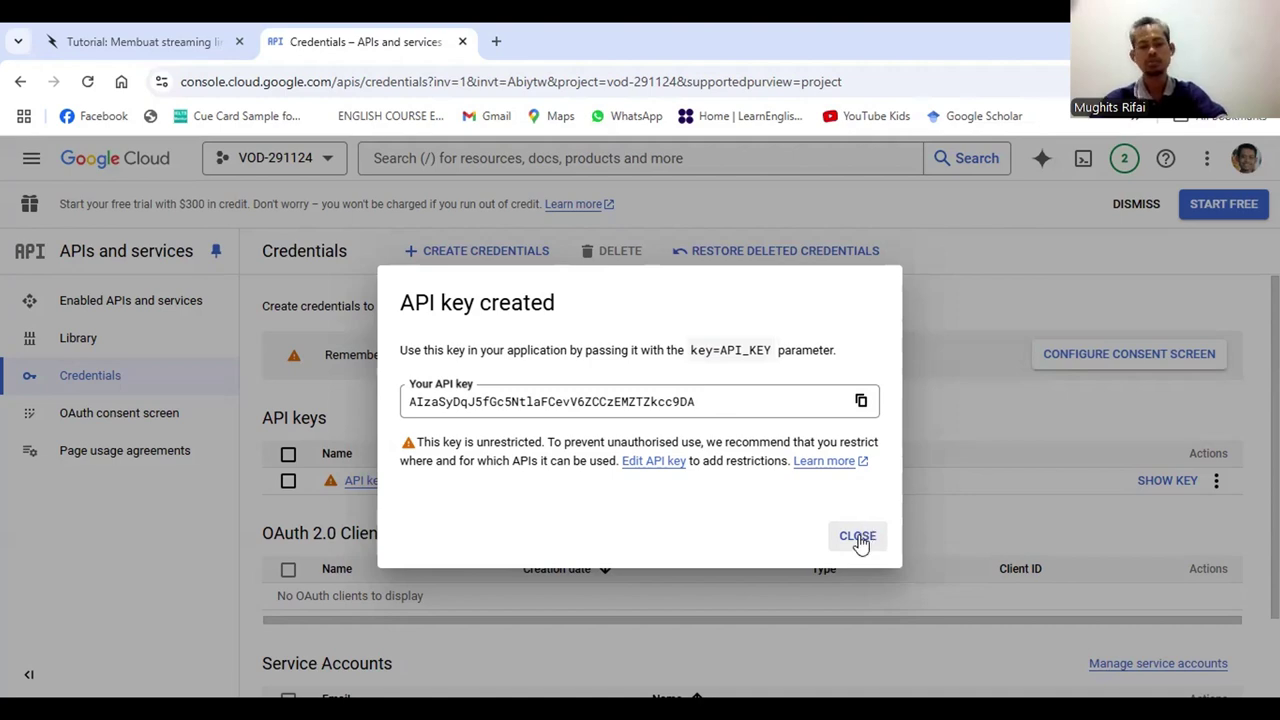
{"action": "left_click", "coordinate": [857, 537]}
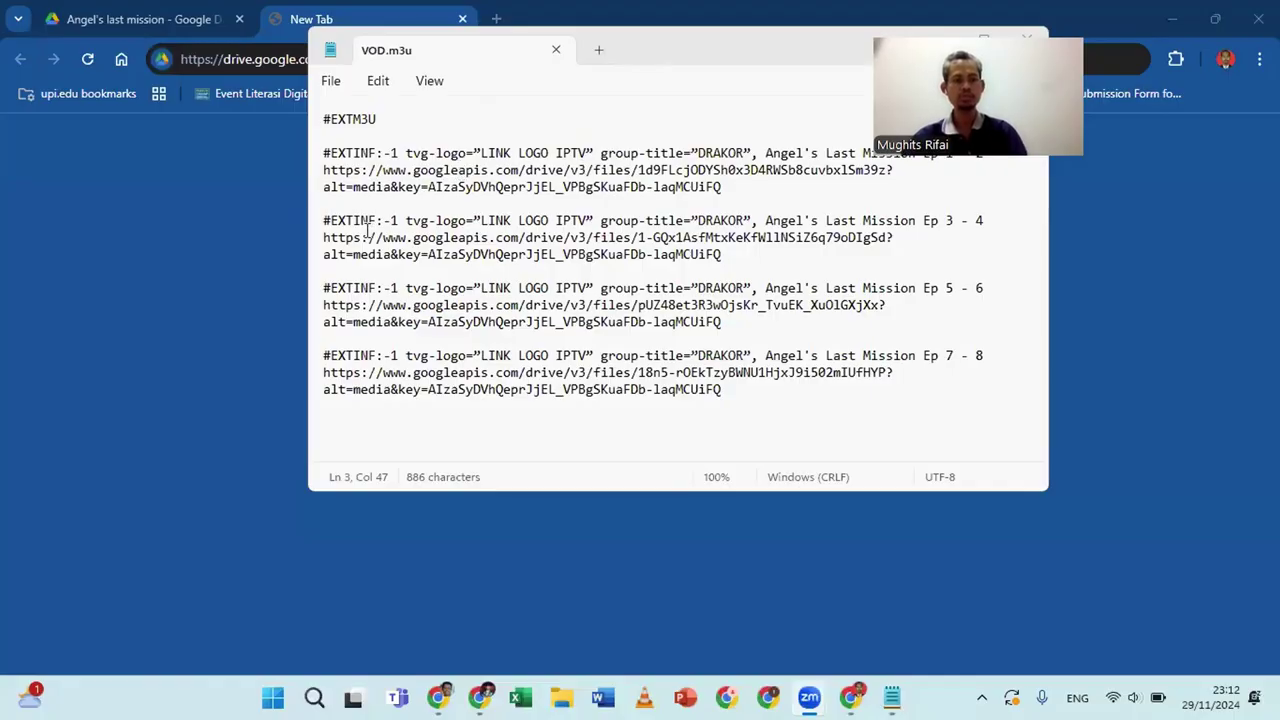
Delete everything from the Ep 3 - 4 entry to the end of VOD.m3u
{"action": "left_click", "coordinate": [316, 224]}
{"action": "left_click", "coordinate": [749, 452], "text": "shift"}
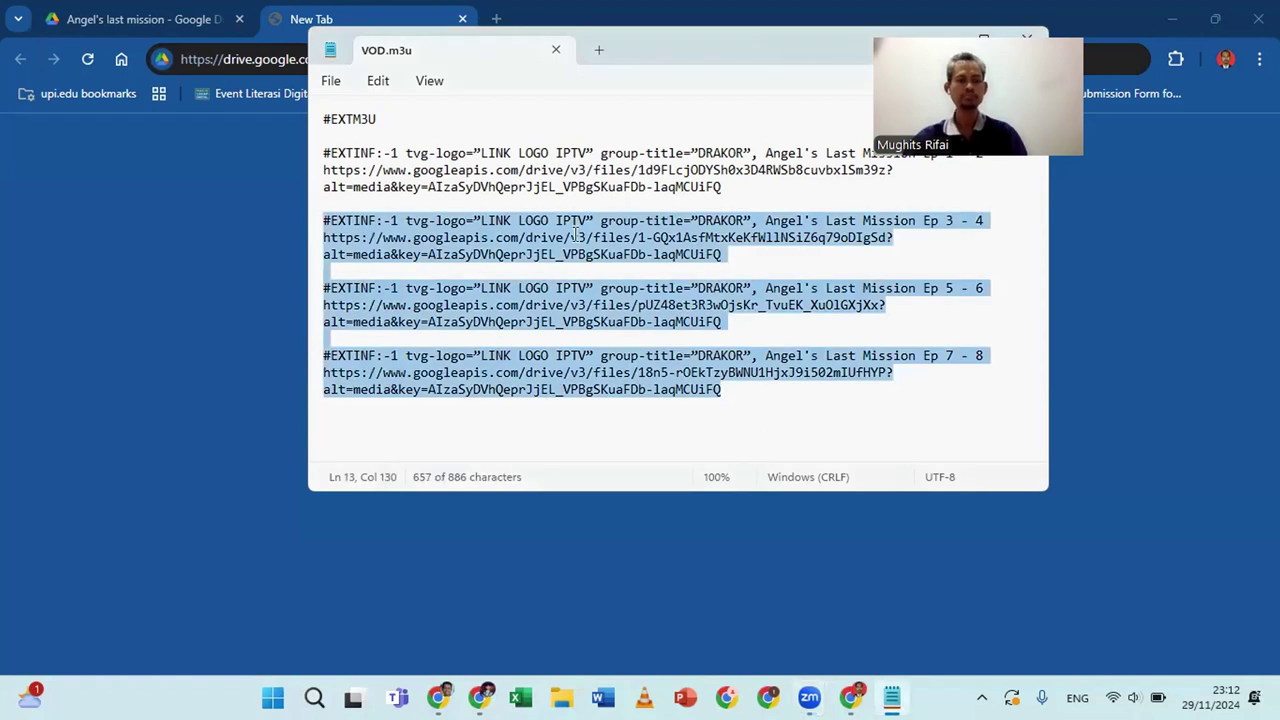
{"action": "key", "text": "BackSpace"}
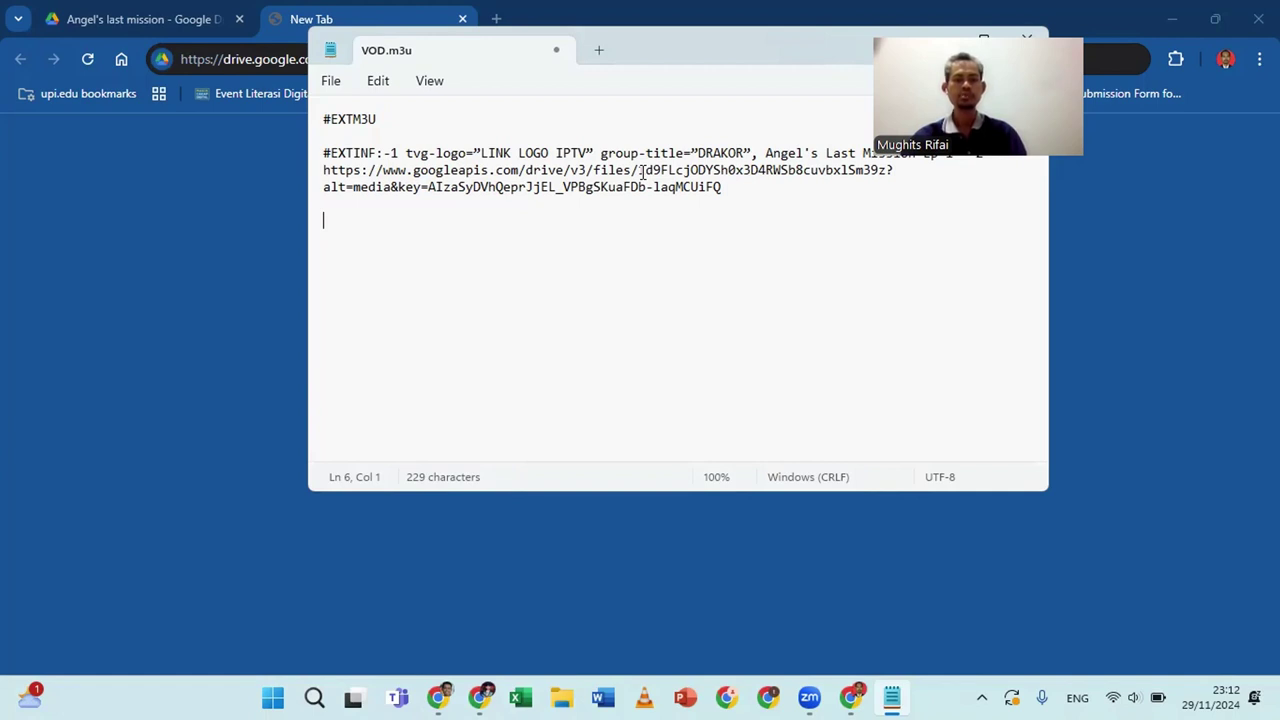
Replace the old file ID after files/ with the pasted Google Drive share link
{"action": "left_click_drag", "start_coordinate": [638, 172], "coordinate": [698, 171]}
{"action": "left_click_drag", "start_coordinate": [785, 172], "coordinate": [890, 180]}
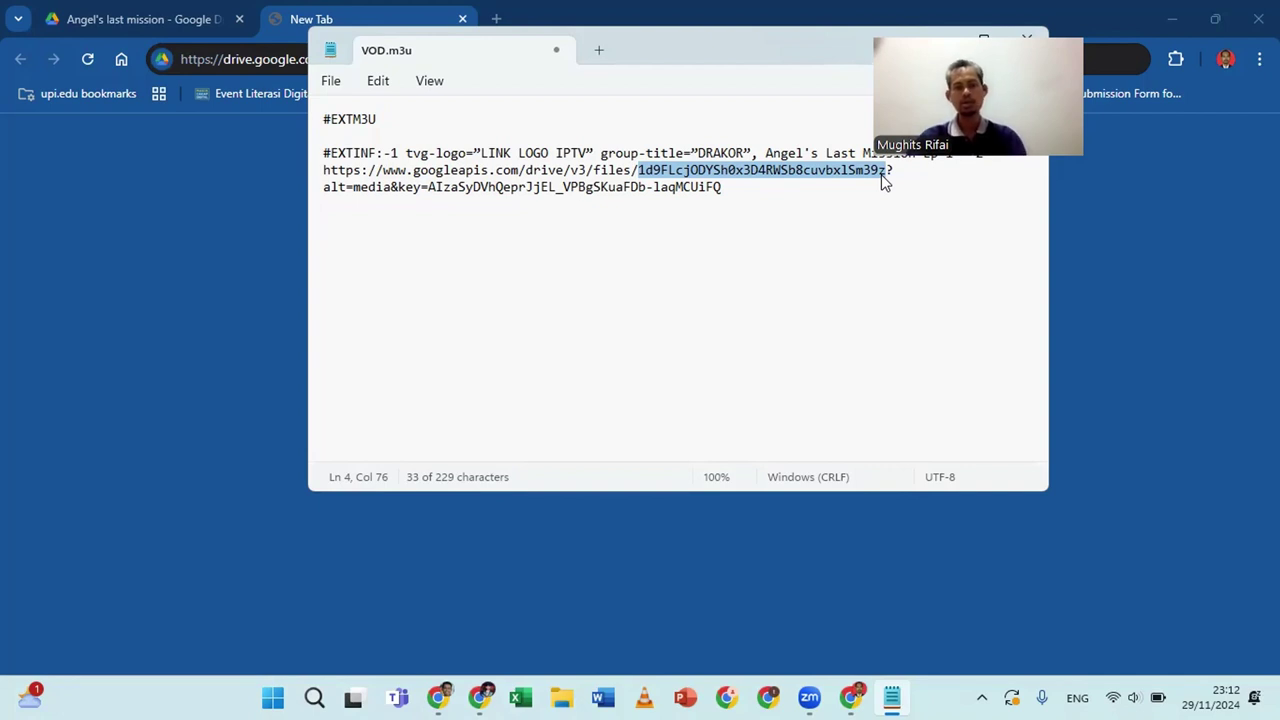
{"action": "key", "text": "BackSpace"}
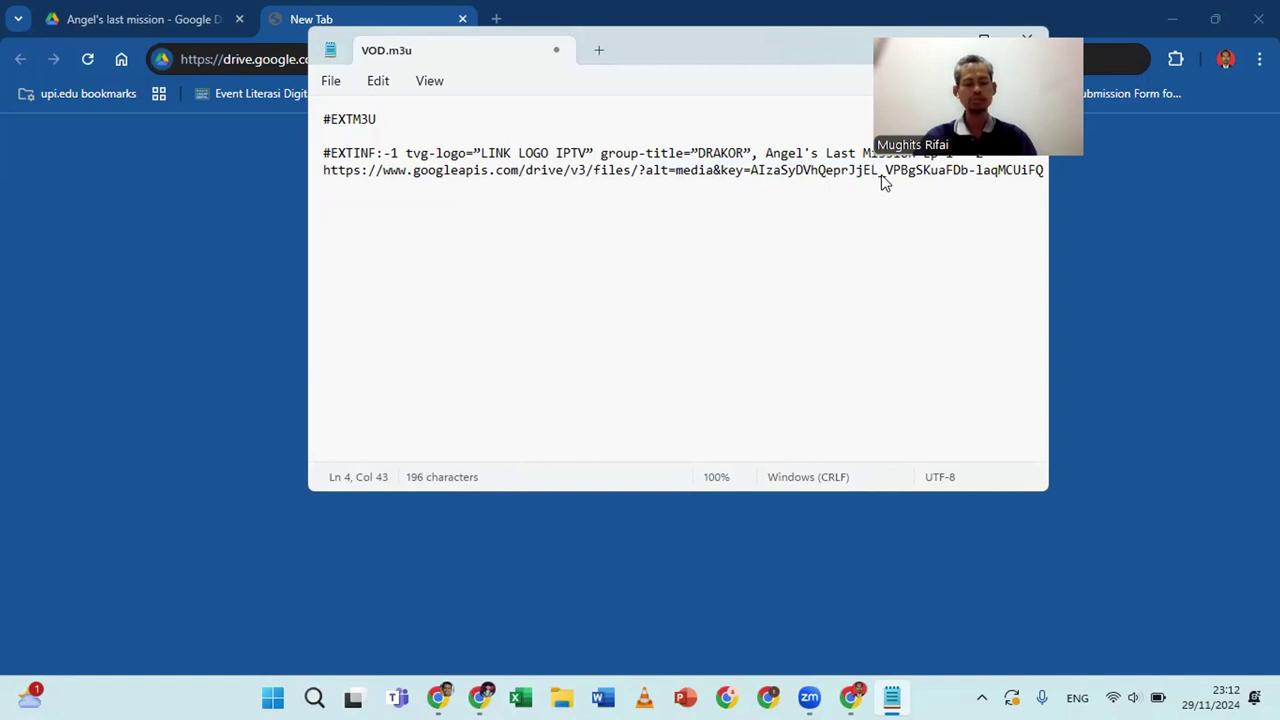
{"action": "type", "text": "KODE"}
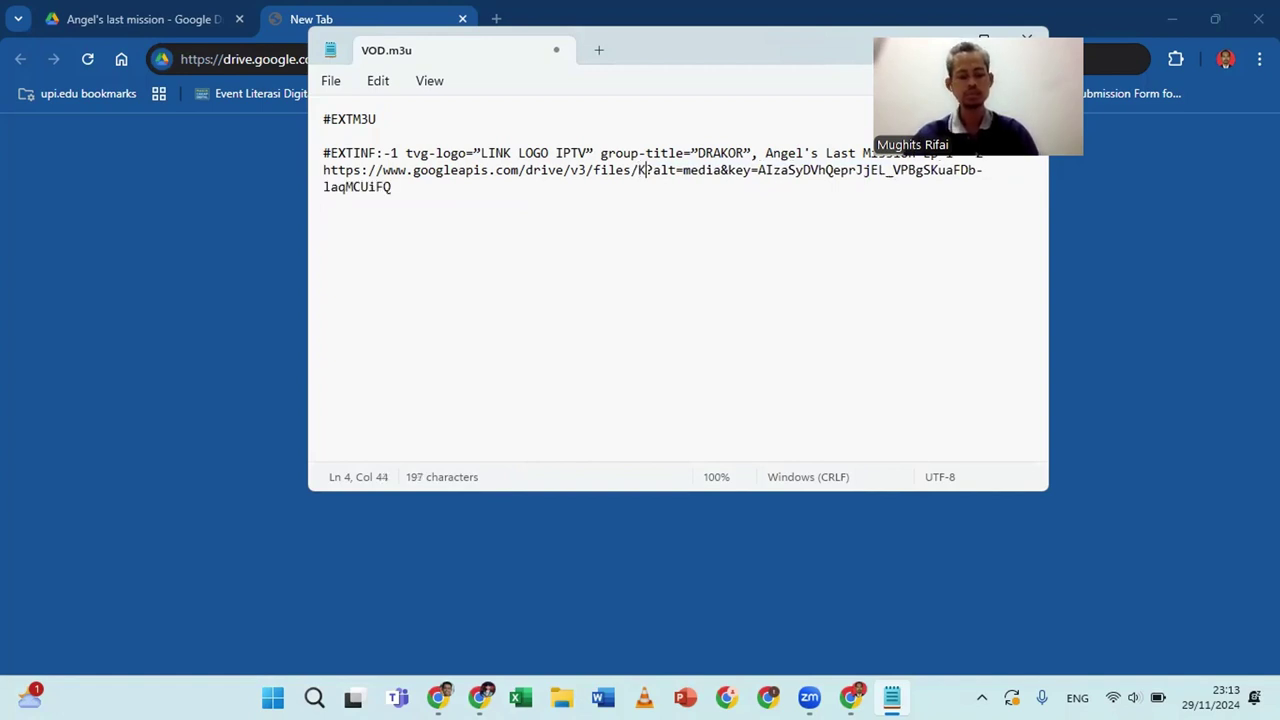
{"action": "type", "text": "FILEGD"}
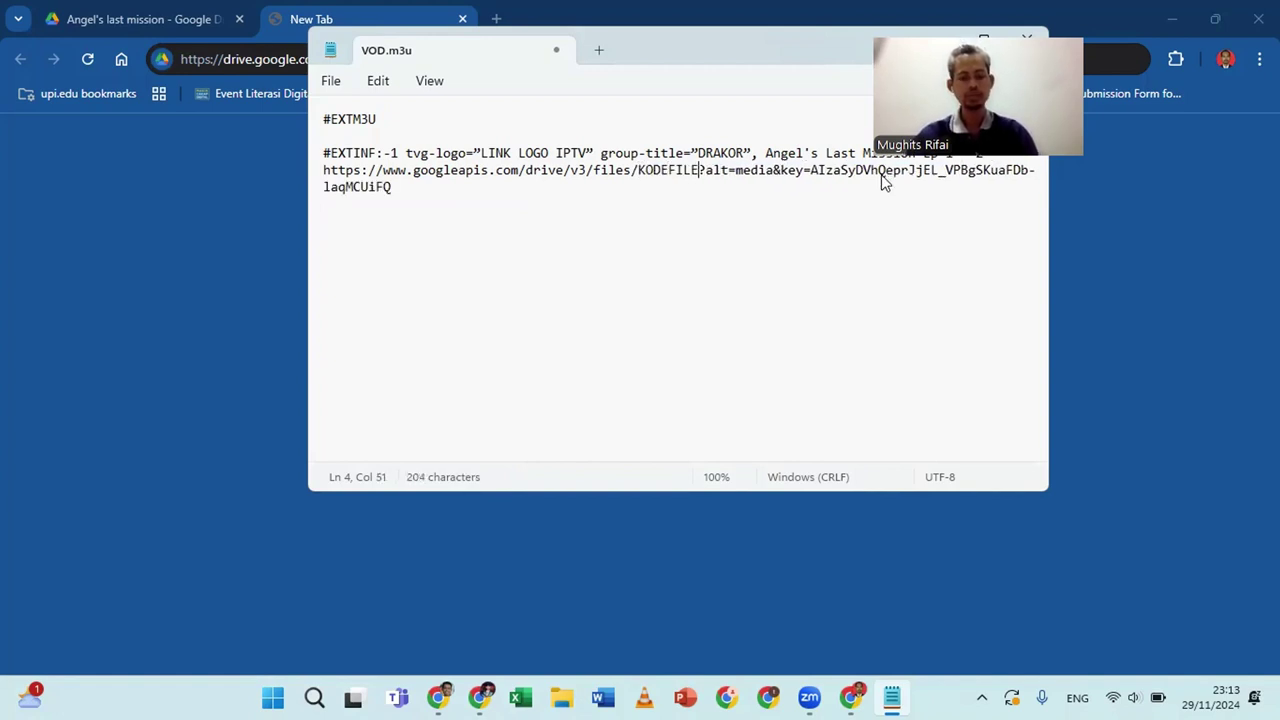
{"action": "type", "text": "RIVE"}
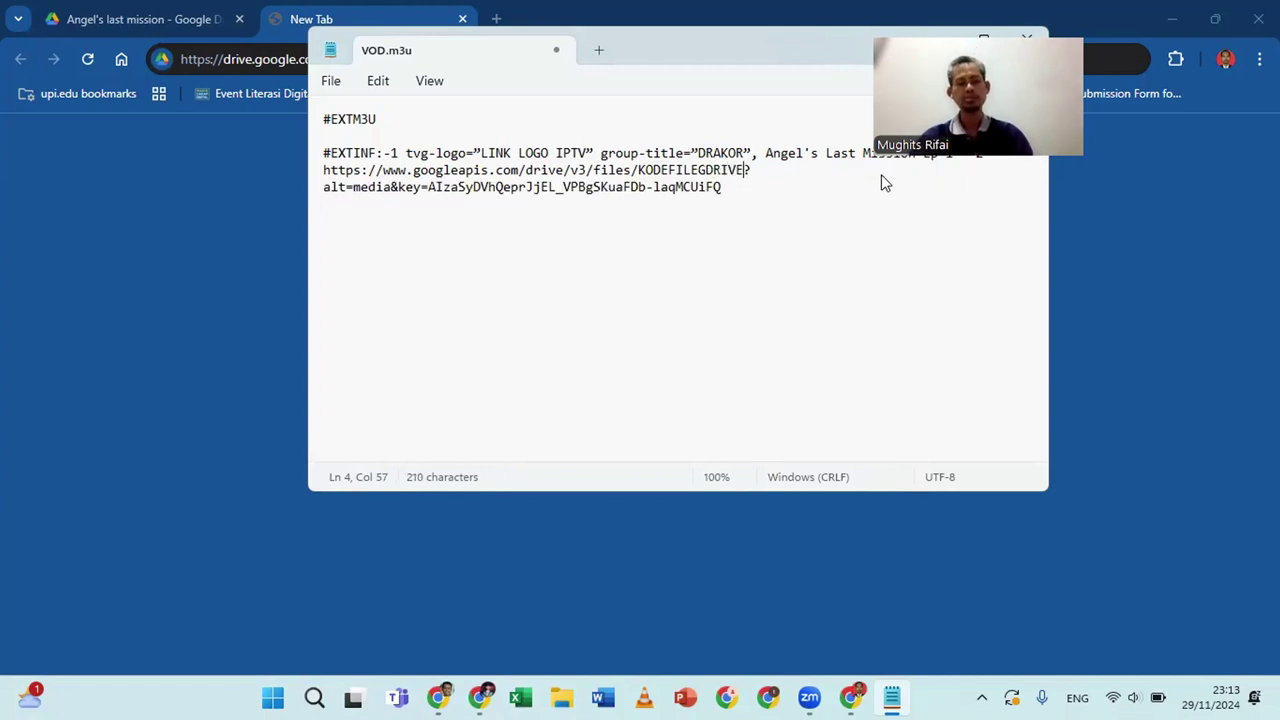
{"action": "key", "text": "BackSpace"}
{"action": "key", "text": "BackSpace"}
{"action": "key", "text": "BackSpace"}
{"action": "key", "text": "BackSpace"}
{"action": "key", "text": "BackSpace"}
{"action": "key", "text": "BackSpace"}
{"action": "key", "text": "BackSpace"}
{"action": "key", "text": "BackSpace"}
{"action": "key", "text": "BackSpace"}
{"action": "key", "text": "BackSpace"}
{"action": "key", "text": "BackSpace"}
{"action": "key", "text": "BackSpace"}
{"action": "key", "text": "BackSpace"}
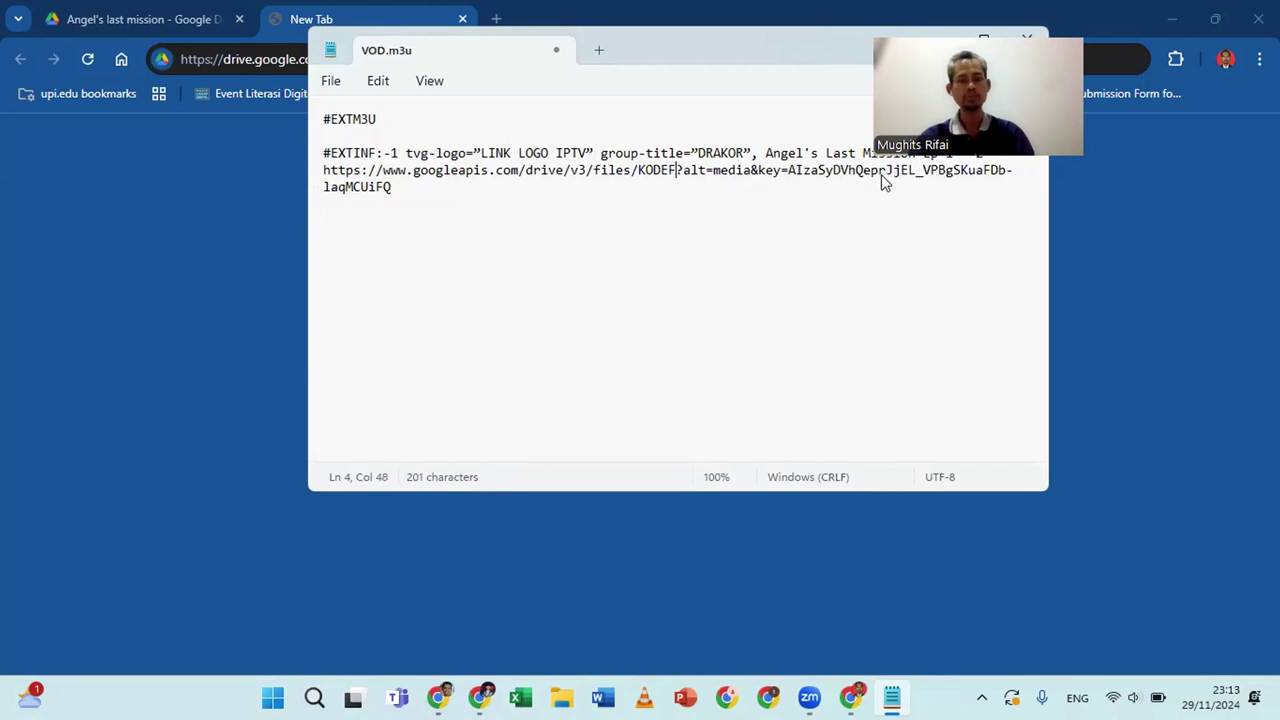
{"action": "key", "text": "BackSpace"}
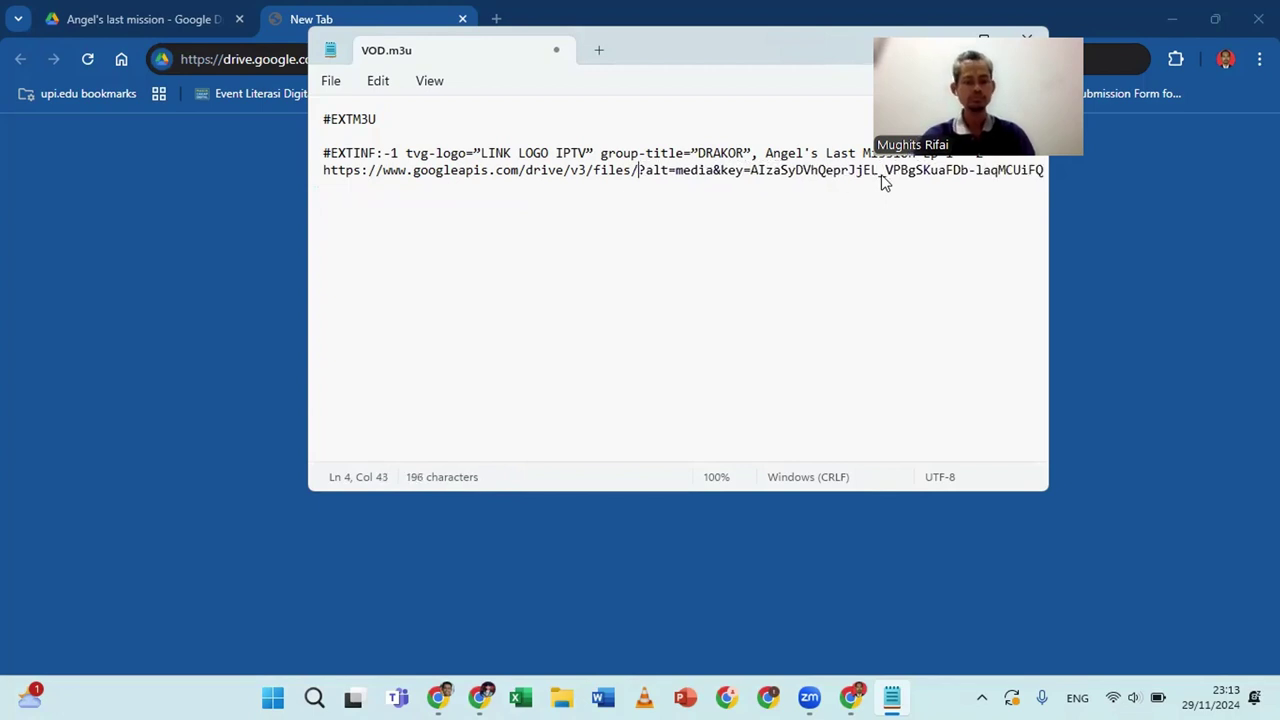
{"action": "key", "text": "ctrl+v"}
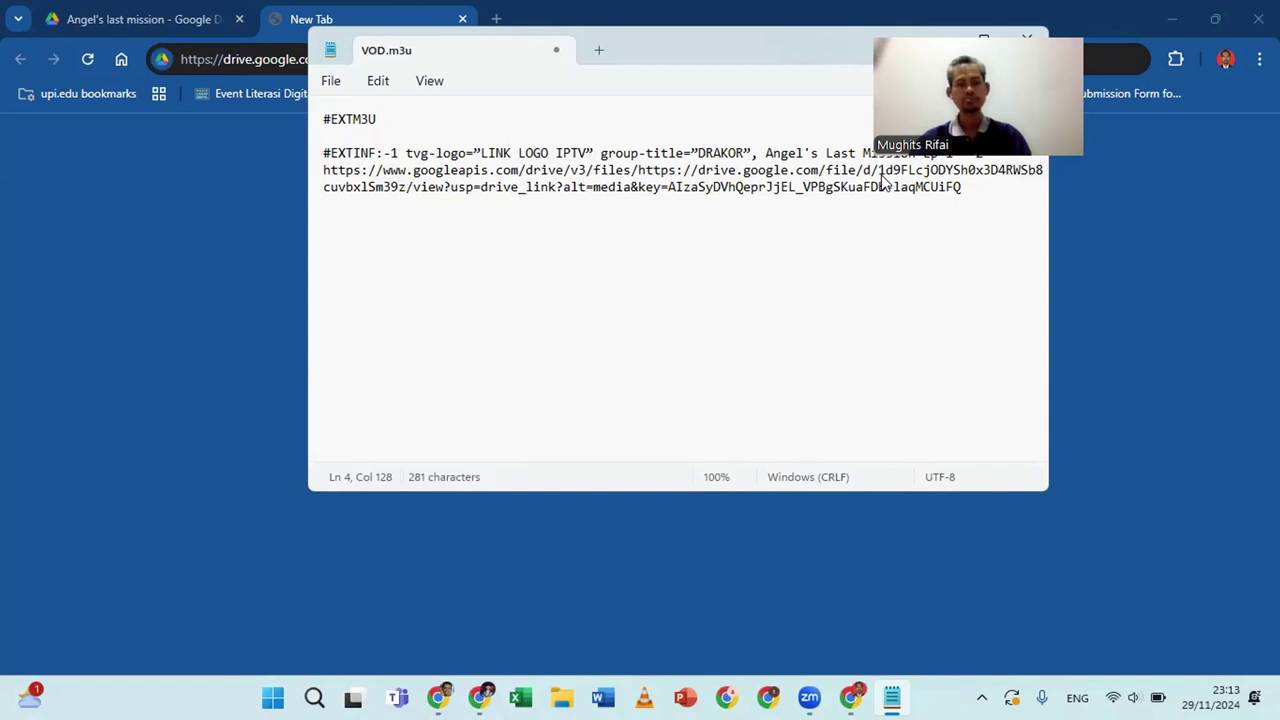
{"action": "key", "text": "shift+Left"}
{"action": "key", "text": "shift+Left"}
{"action": "key", "text": "shift+Left"}
{"action": "key", "text": "shift+Left"}
{"action": "key", "text": "shift+Left"}
{"action": "key", "text": "shift+Left"}
{"action": "key", "text": "shift+Left"}
{"action": "key", "text": "shift+Left"}
{"action": "key", "text": "shift+Left"}
{"action": "key", "text": "shift+Left"}
{"action": "key", "text": "shift+Left"}
{"action": "key", "text": "shift+Left"}
{"action": "key", "text": "shift+Left"}
{"action": "key", "text": "shift+Left"}
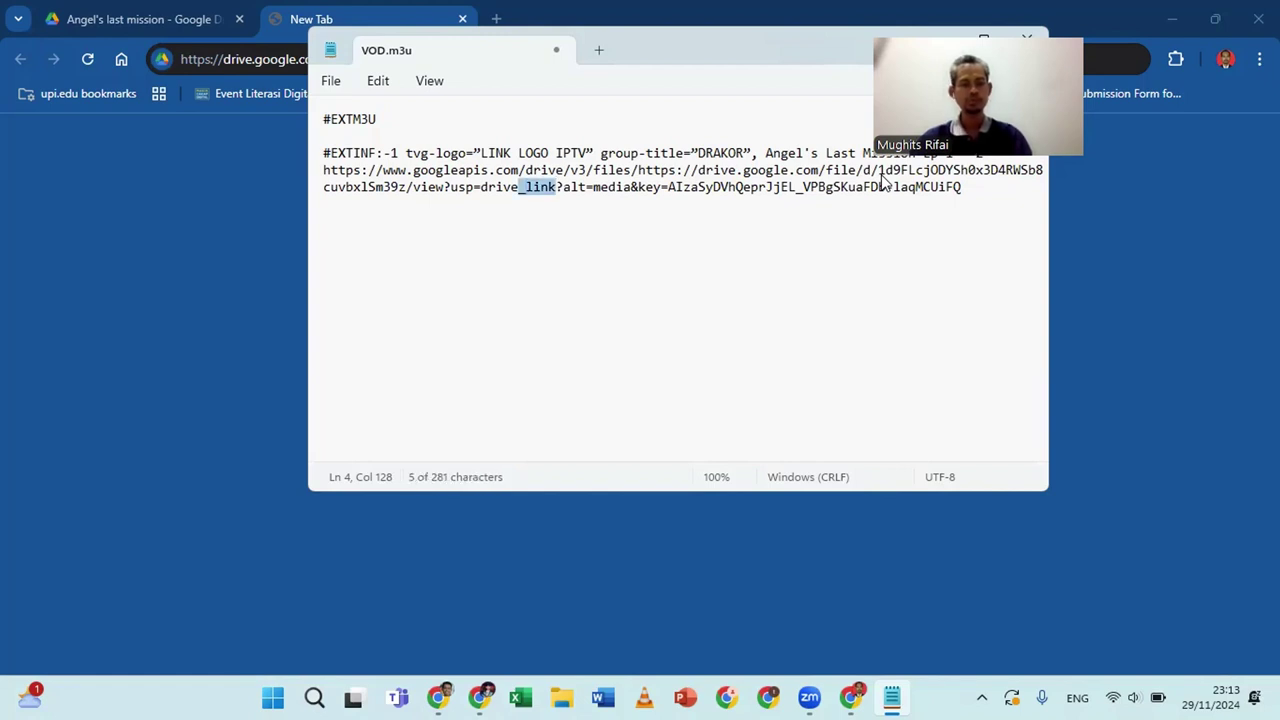
{"action": "key", "text": "shift+Left"}
{"action": "key", "text": "shift+Left"}
{"action": "key", "text": "shift+Left"}
{"action": "key", "text": "shift+Left"}
{"action": "key", "text": "shift+Left"}
{"action": "key", "text": "shift+Left"}
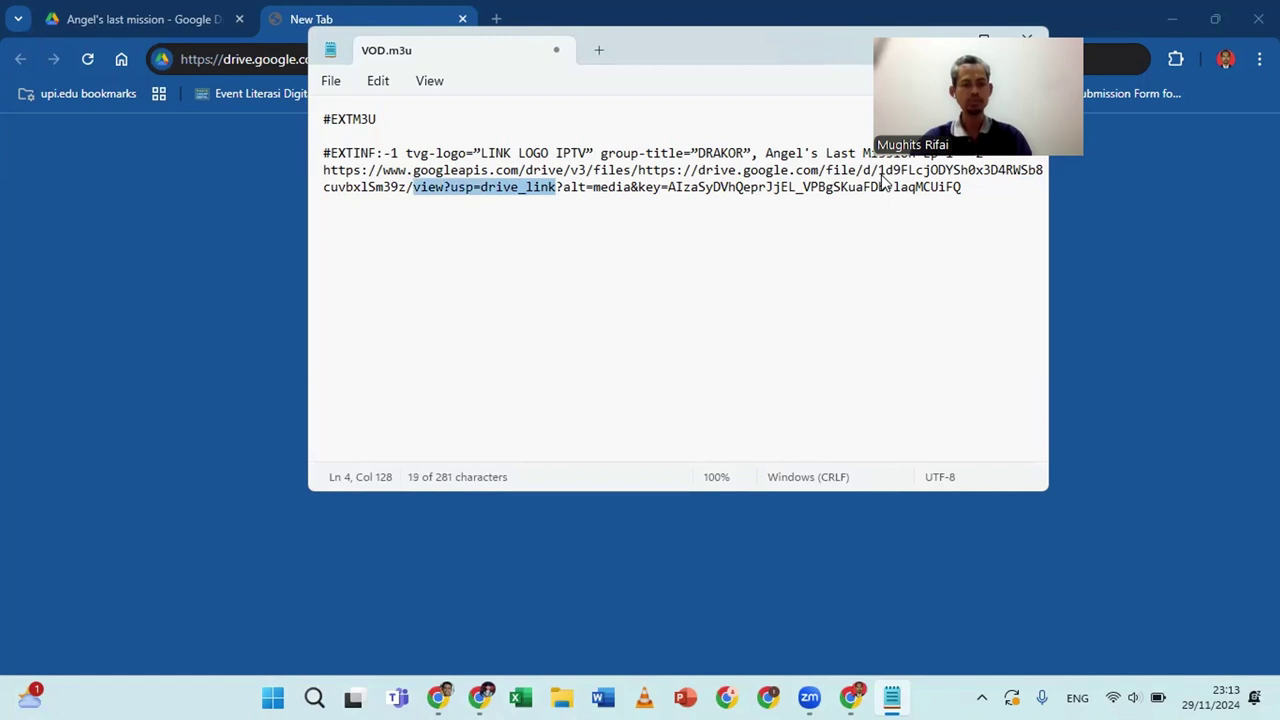
{"action": "key", "text": "BackSpace"}
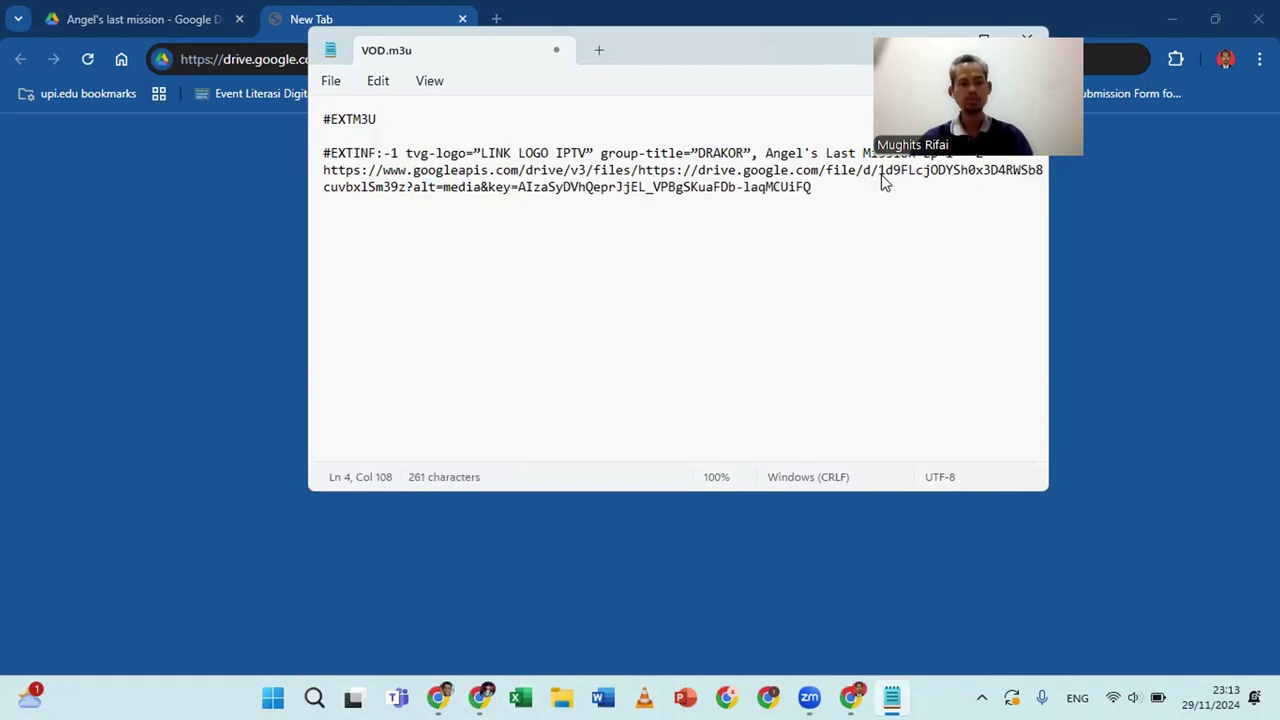
{"action": "left_click", "coordinate": [882, 177]}
{"action": "key", "text": "shift+Left"}
{"action": "key", "text": "shift+Left"}
{"action": "key", "text": "shift+Left"}
{"action": "key", "text": "shift+Left"}
{"action": "key", "text": "shift+Left"}
{"action": "key", "text": "shift+Left"}
{"action": "key", "text": "shift+Left"}
{"action": "key", "text": "shift+Left"}
{"action": "key", "text": "shift+Left"}
{"action": "key", "text": "shift+Left"}
{"action": "key", "text": "shift+Left"}
{"action": "key", "text": "shift+Left"}
{"action": "key", "text": "shift+Left"}
{"action": "key", "text": "shift+Left"}
{"action": "key", "text": "shift+Left"}
{"action": "key", "text": "shift+Left"}
{"action": "key", "text": "shift+Left"}
{"action": "key", "text": "shift+Left"}
{"action": "key", "text": "shift+Left"}
{"action": "key", "text": "shift+Left"}
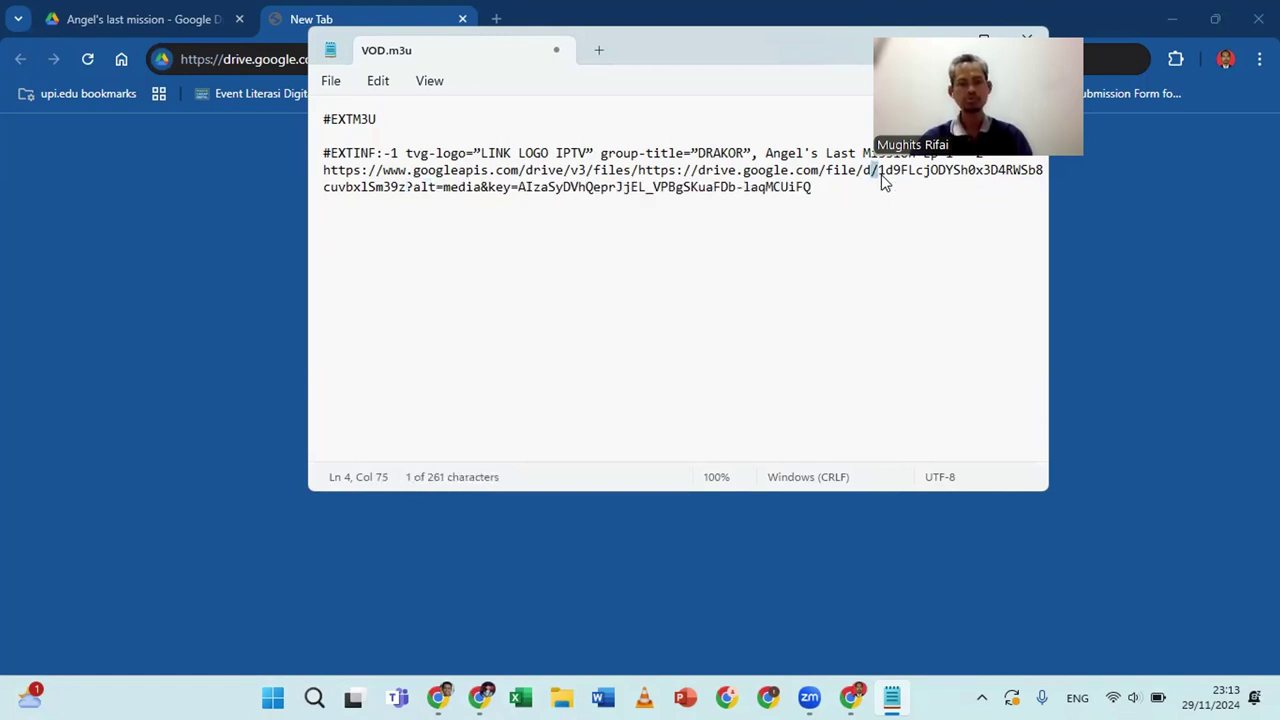
{"action": "key", "text": "shift+Left"}
{"action": "key", "text": "shift+Left"}
{"action": "key", "text": "shift+Left"}
{"action": "key", "text": "shift+Left"}
{"action": "key", "text": "shift+Left"}
{"action": "key", "text": "shift+Left"}
{"action": "key", "text": "shift+Left"}
{"action": "key", "text": "shift+Left"}
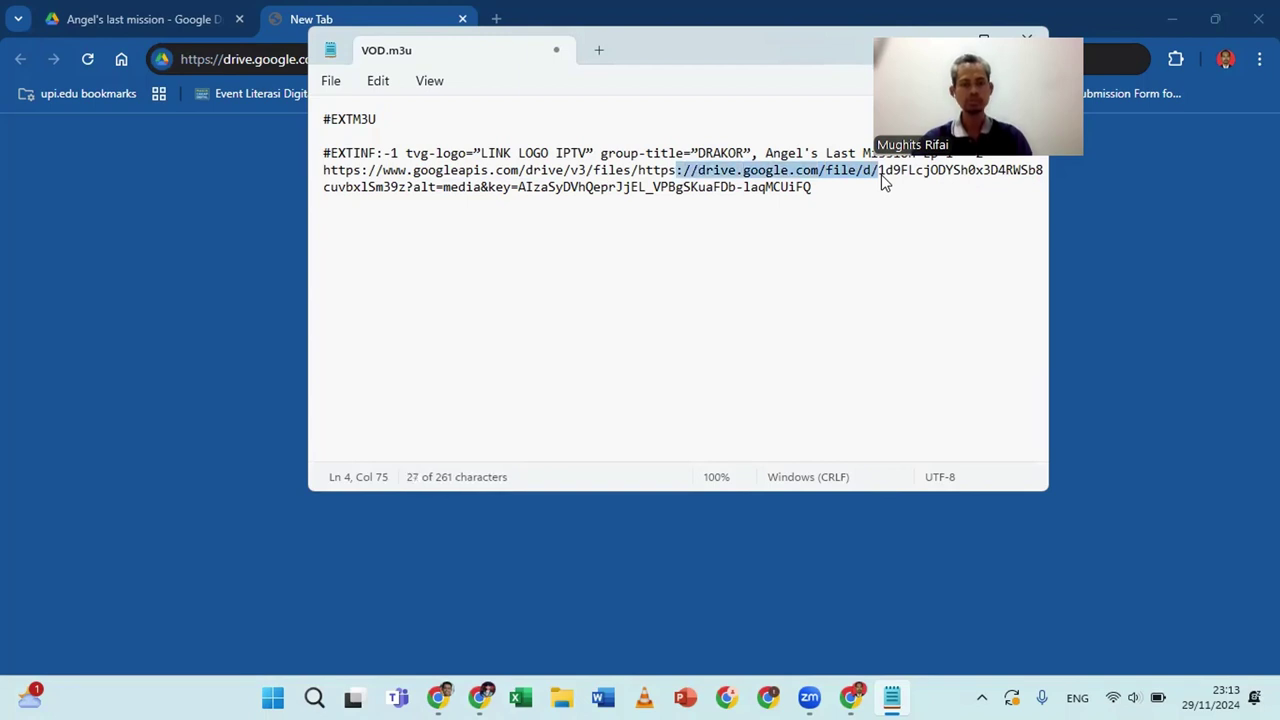
{"action": "key", "text": "BackSpace"}
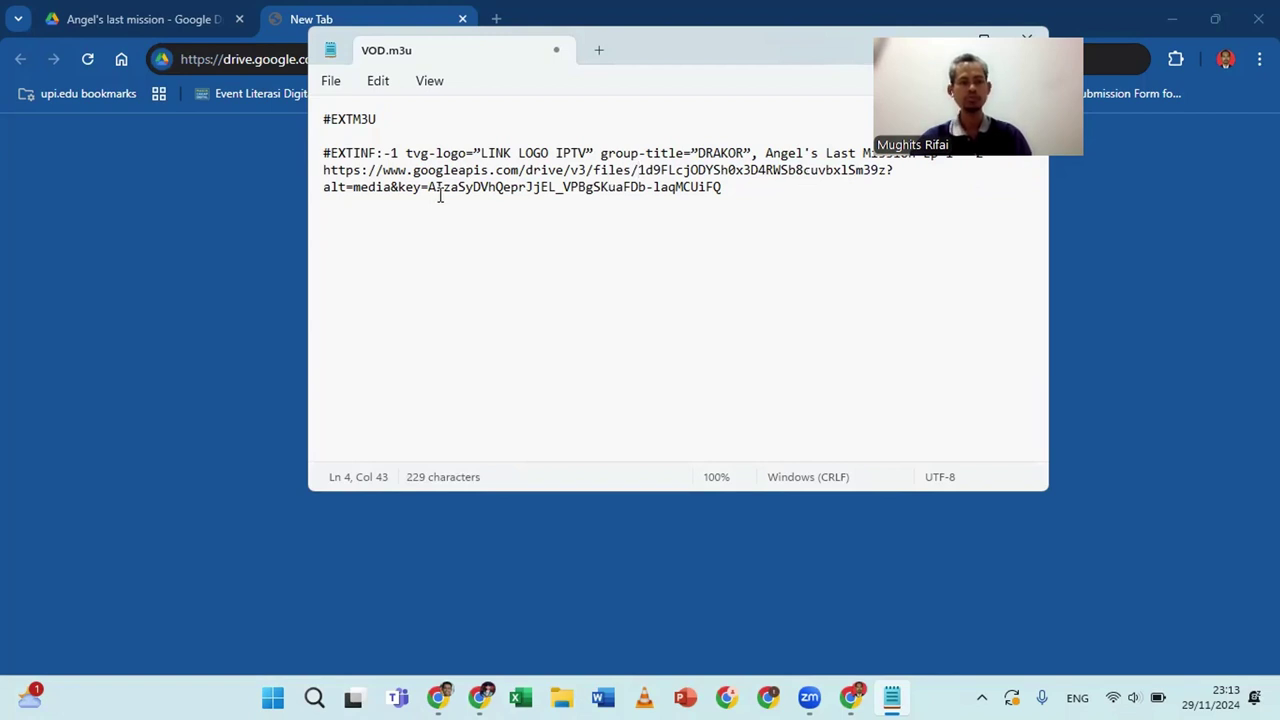
Replace the old API key after key= with the placeholder GOOGLEAPIKEY
{"action": "left_click_drag", "start_coordinate": [431, 189], "coordinate": [720, 197]}
{"action": "key", "text": "BackSpace"}
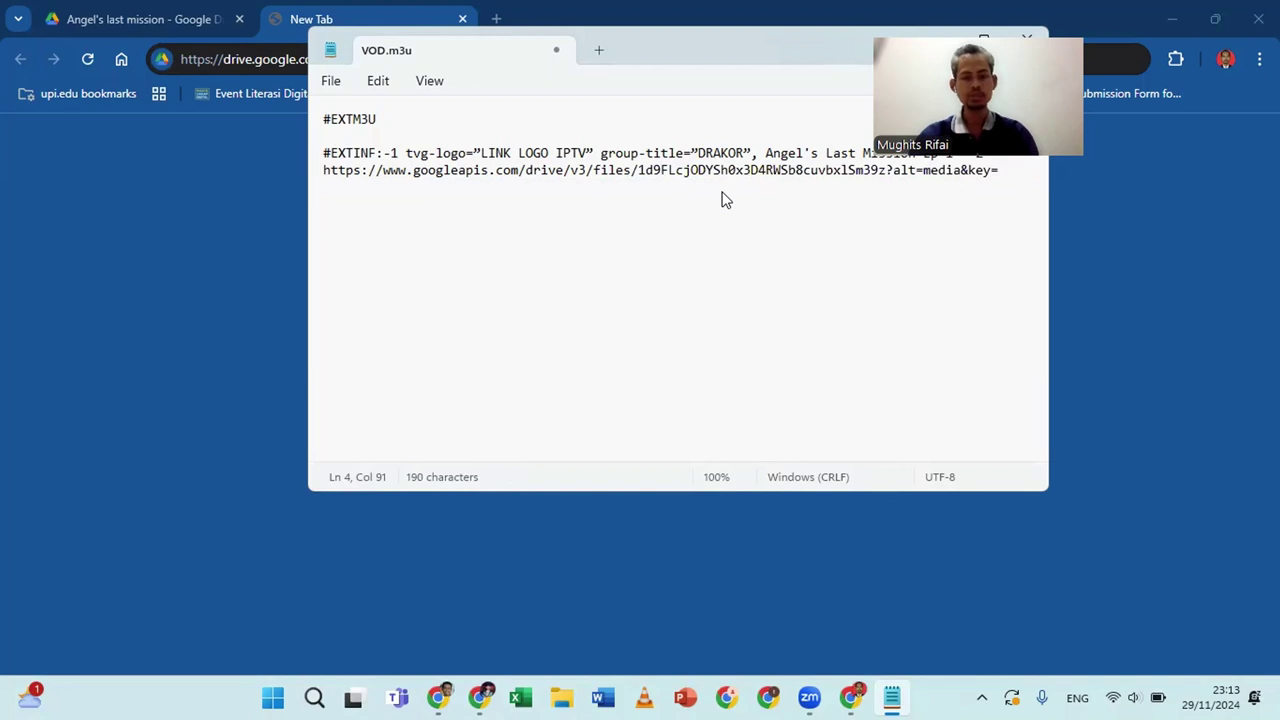
{"action": "type", "text": "GOOGLE"}
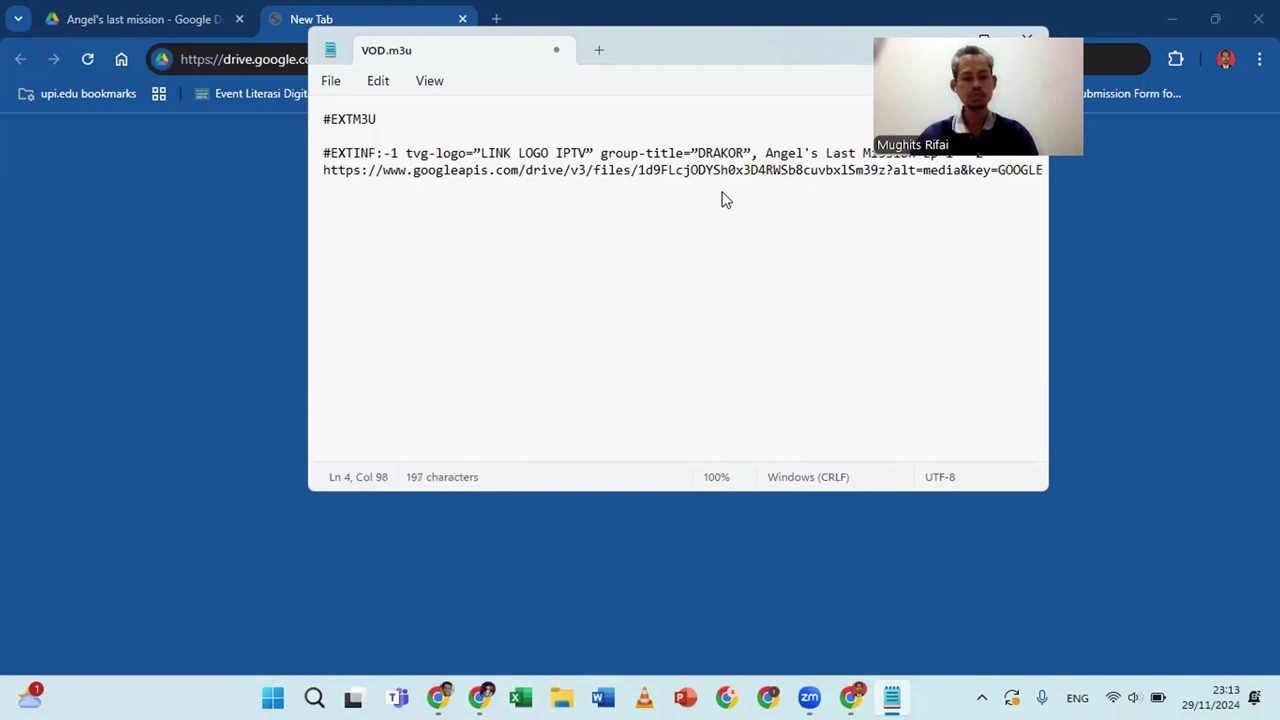
{"action": "key", "text": "BackSpace"}
{"action": "type", "text": "APIKE"}
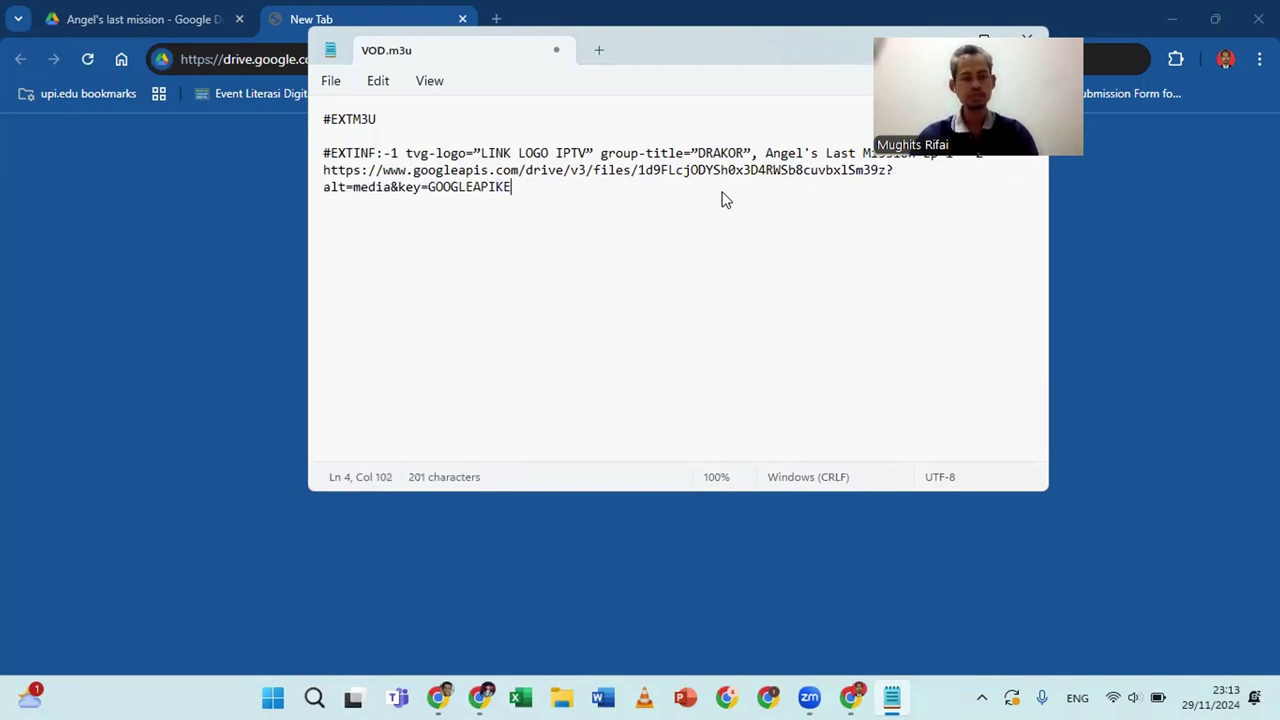
{"action": "type", "text": "Y"}
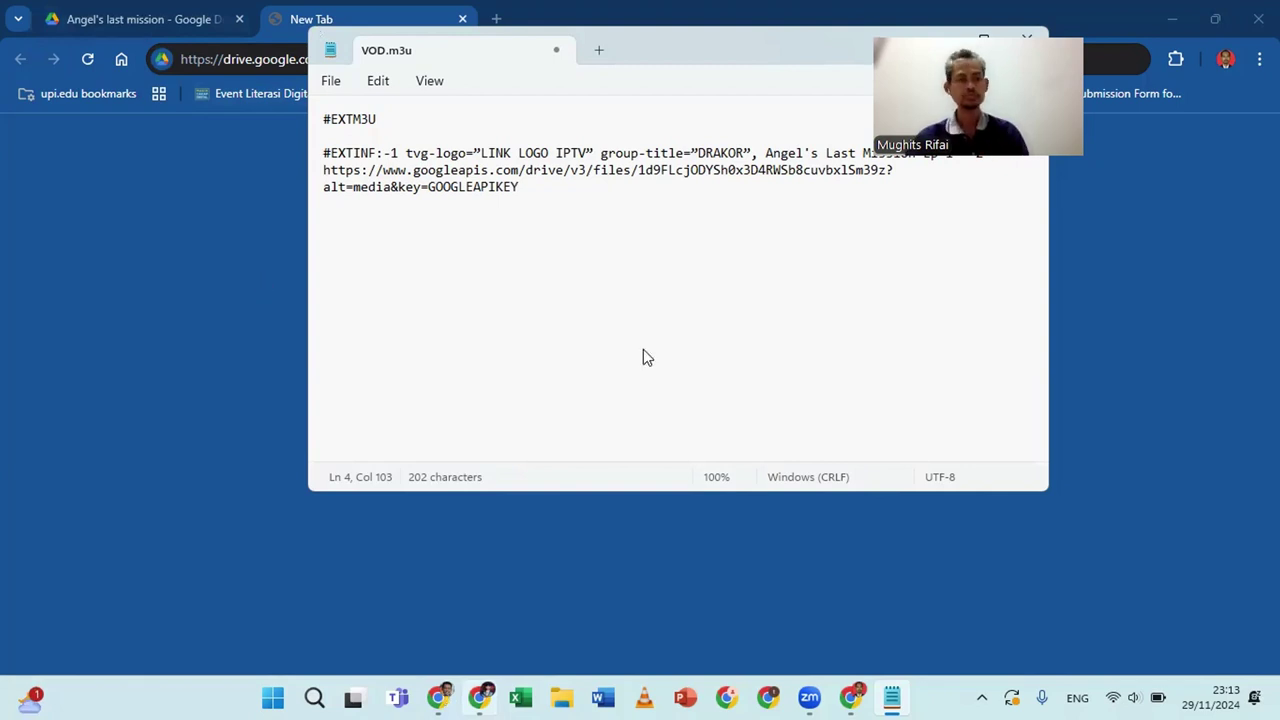
{"action": "key", "text": "alt+Tab"}
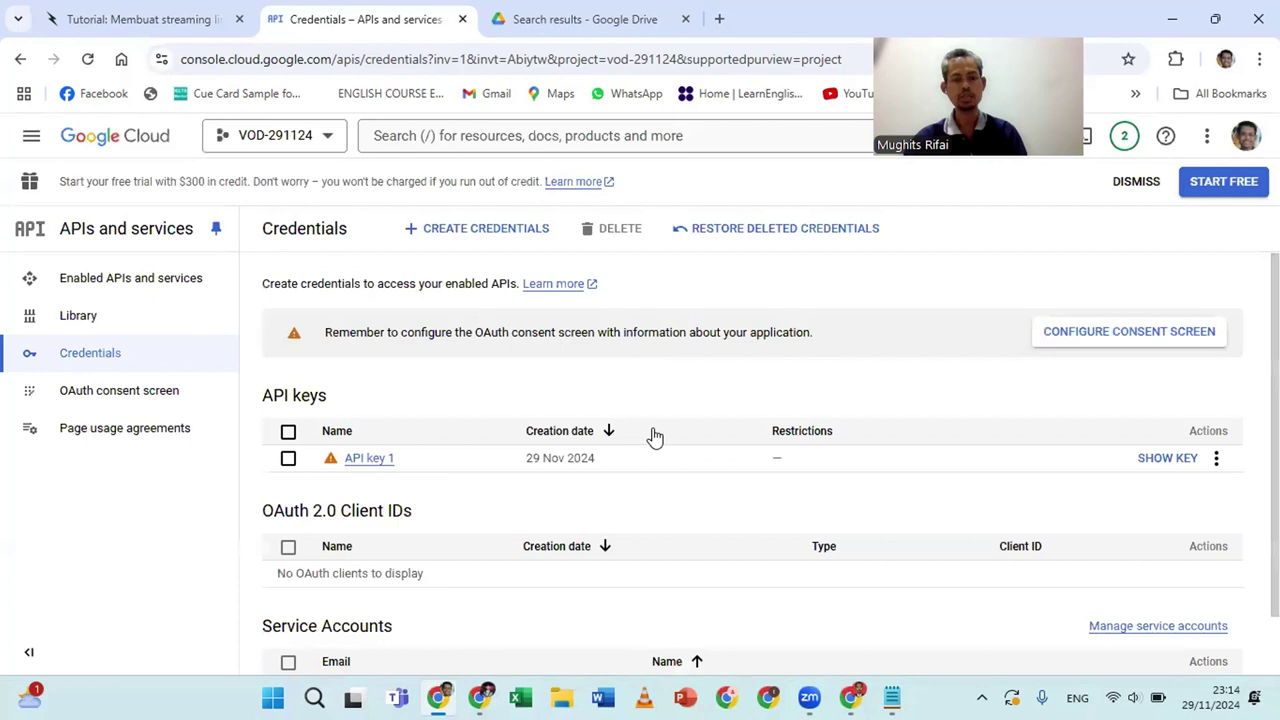
Reveal and copy API key 1's value in the Credentials page, then return to VOD.m3u
{"action": "scroll", "coordinate": [655, 437], "scroll_direction": "down", "scroll_amount": 1}
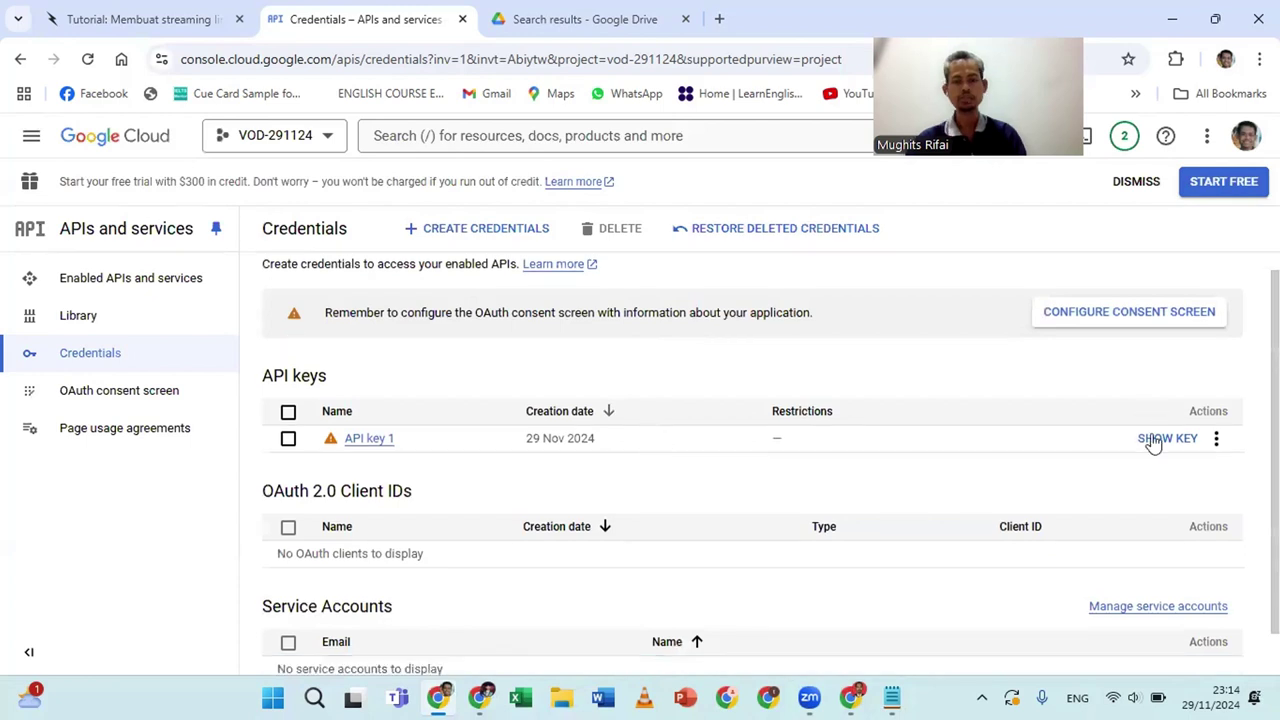
{"action": "scroll", "coordinate": [1153, 440], "scroll_direction": "down", "scroll_amount": 1}
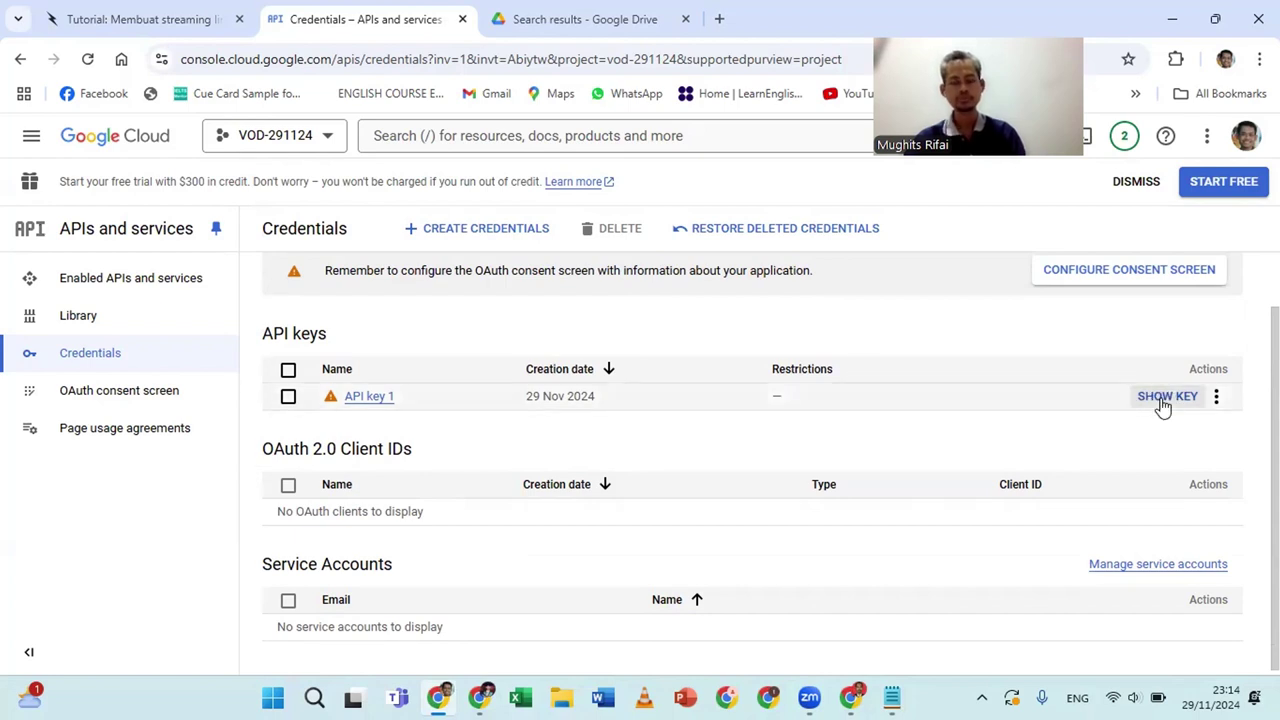
{"action": "left_click", "coordinate": [1163, 398]}
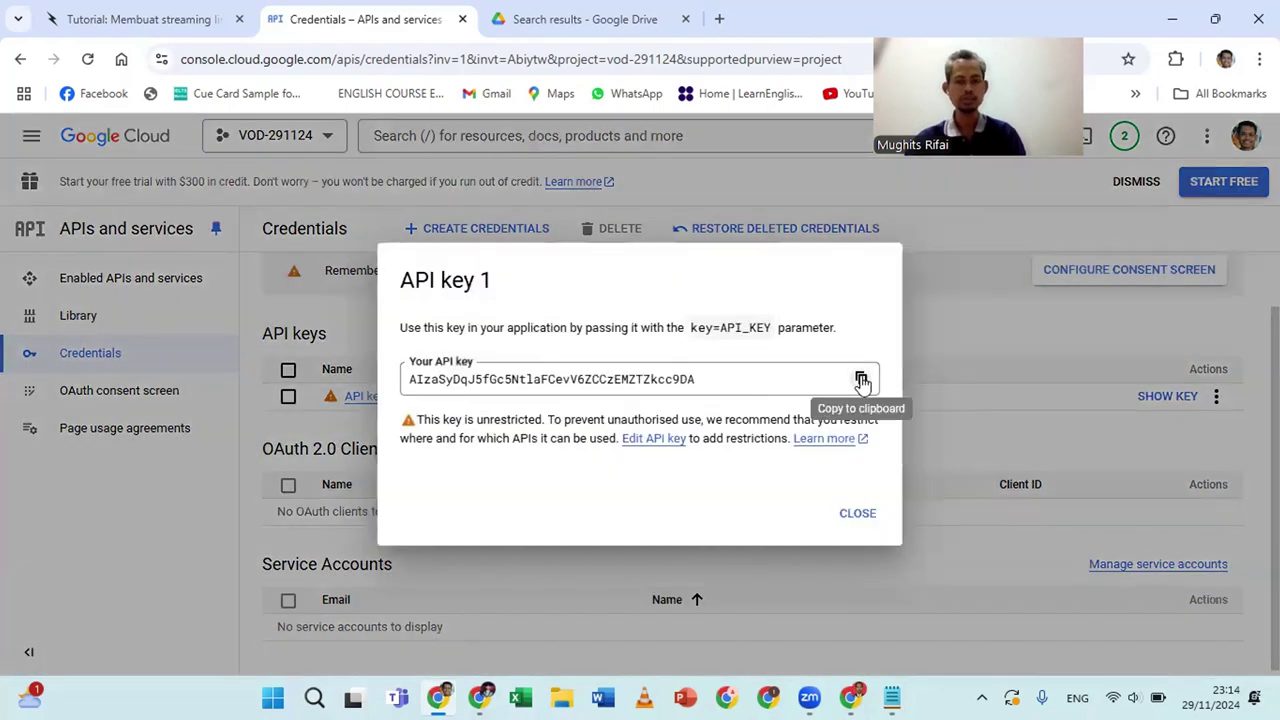
{"action": "left_click", "coordinate": [861, 381]}
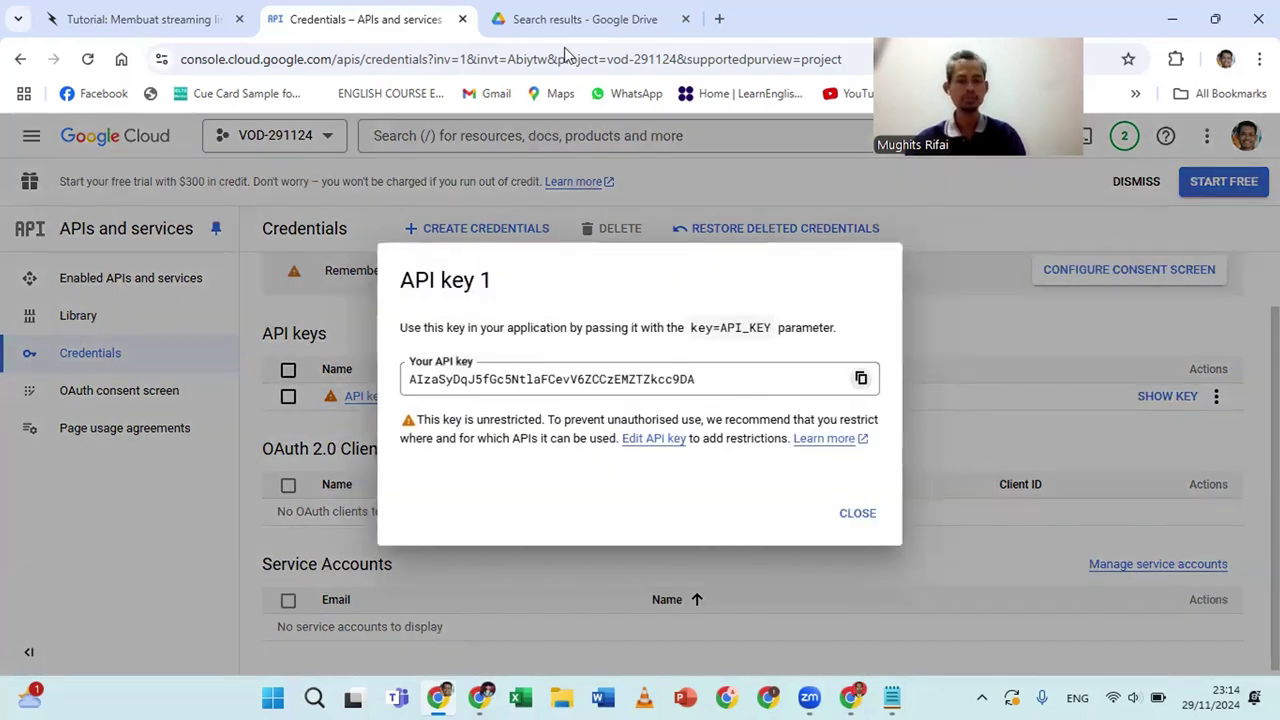
{"action": "left_click", "coordinate": [893, 697]}
{"action": "key", "text": "BackSpace"}
{"action": "key", "text": "BackSpace"}
{"action": "key", "text": "BackSpace"}
{"action": "key", "text": "BackSpace"}
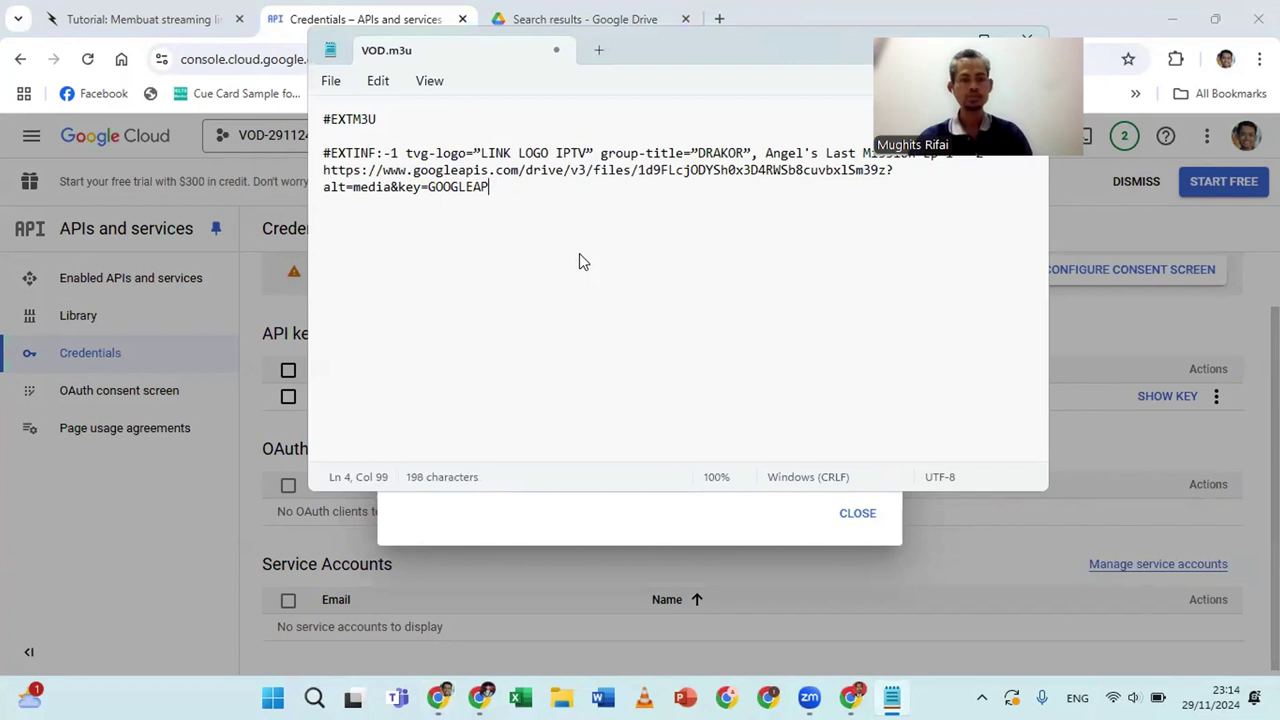
Paste the copied API key after key= in place of the GOOGLEAPIKEY placeholder
{"action": "key", "text": "BackSpace"}
{"action": "key", "text": "BackSpace"}
{"action": "key", "text": "BackSpace"}
{"action": "key", "text": "BackSpace"}
{"action": "key", "text": "BackSpace"}
{"action": "key", "text": "BackSpace"}
{"action": "key", "text": "BackSpace"}
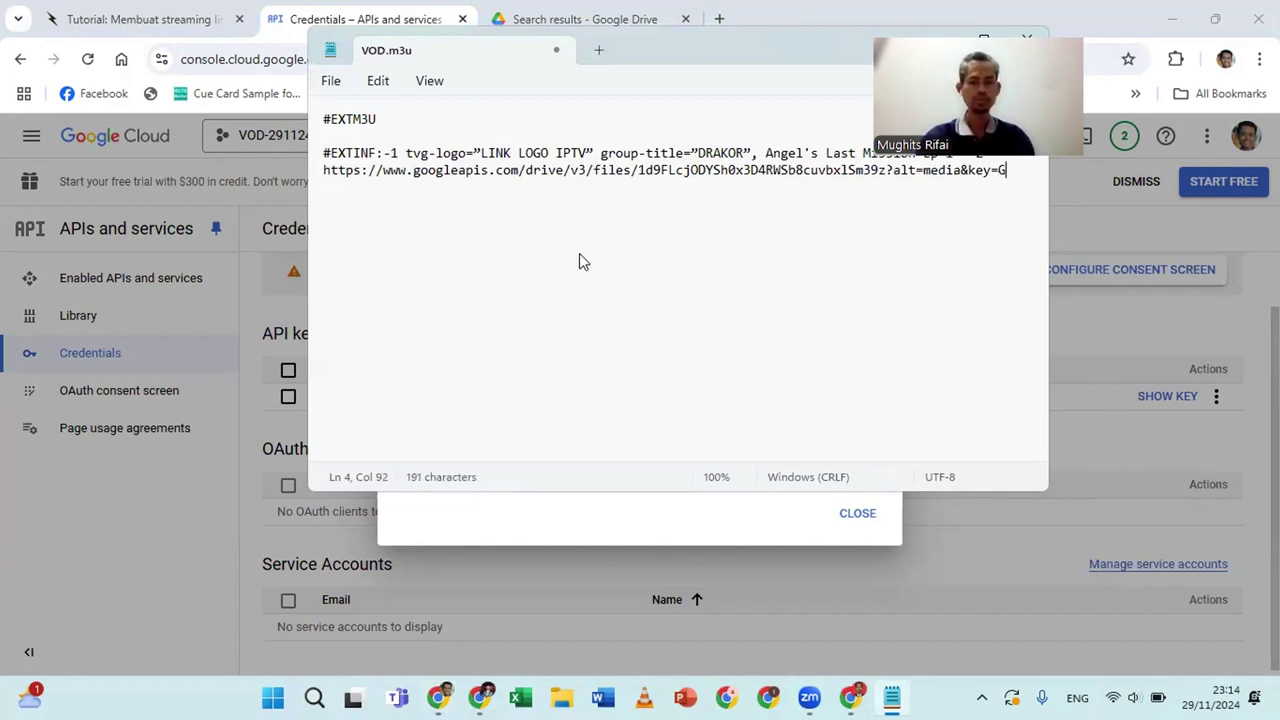
{"action": "key", "text": "BackSpace"}
{"action": "key", "text": "ctrl+v"}
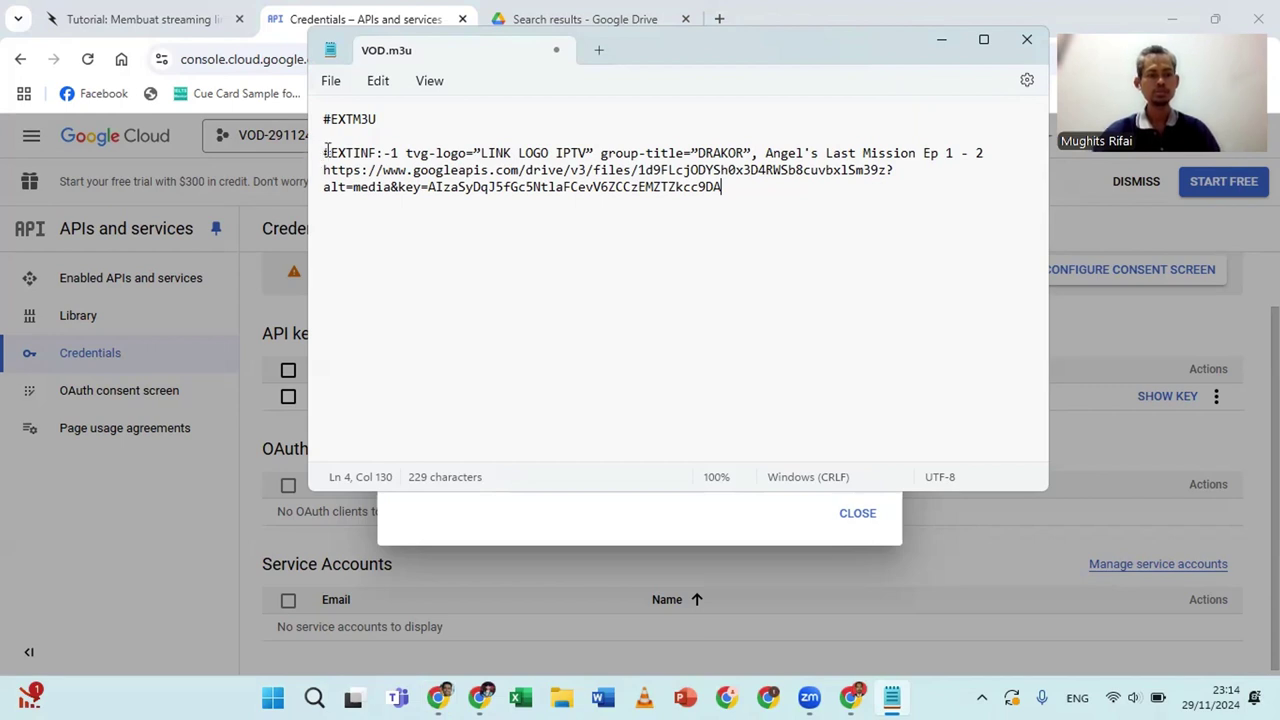
{"action": "left_click_drag", "start_coordinate": [325, 150], "coordinate": [745, 189]}
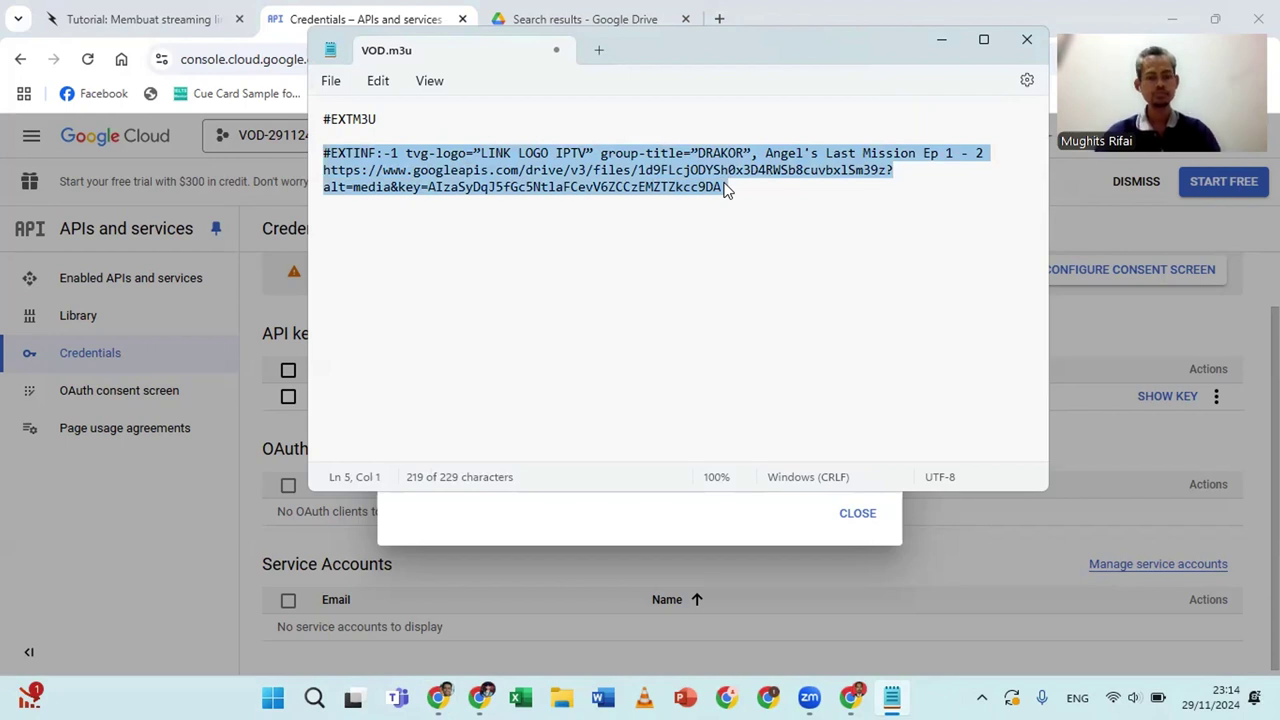
Duplicate the Ep 1 - 2 entry below a blank line and retitle the copy Ep 3 - 4
{"action": "key", "text": "shift+Left"}
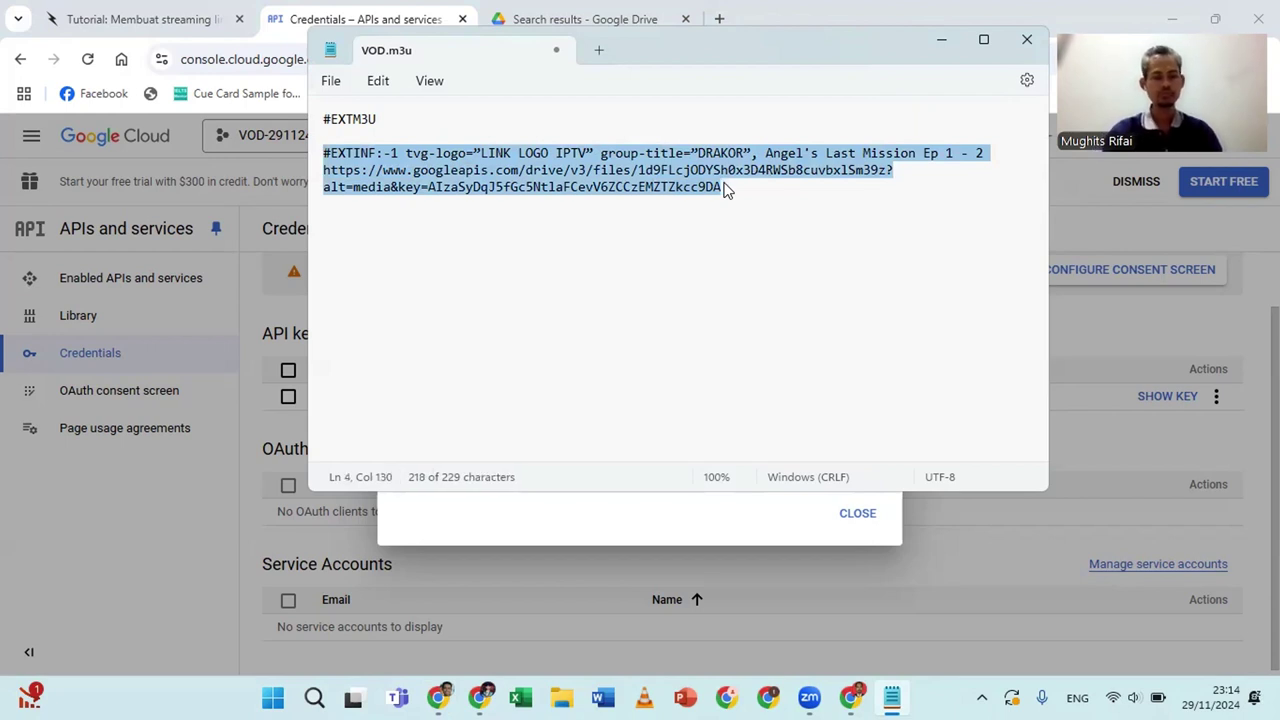
{"action": "left_click", "coordinate": [727, 190]}
{"action": "key", "text": "Return"}
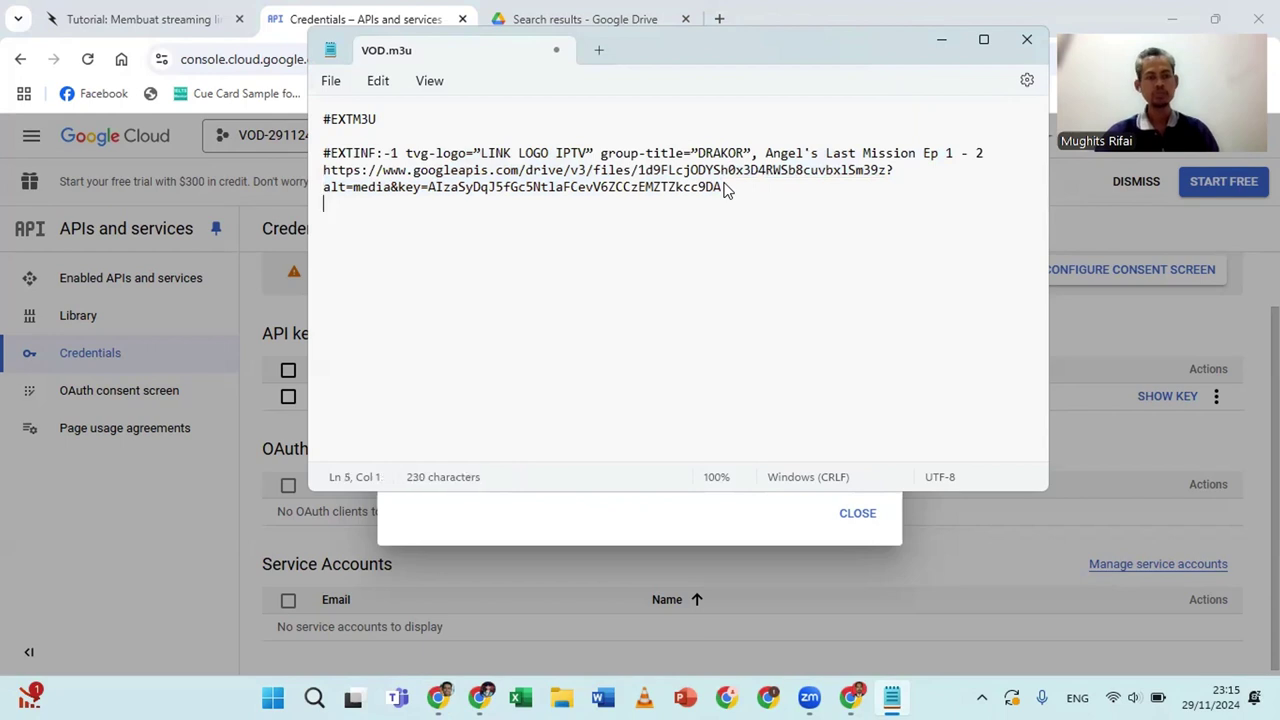
{"action": "key", "text": "Return"}
{"action": "key", "text": "ctrl+v"}
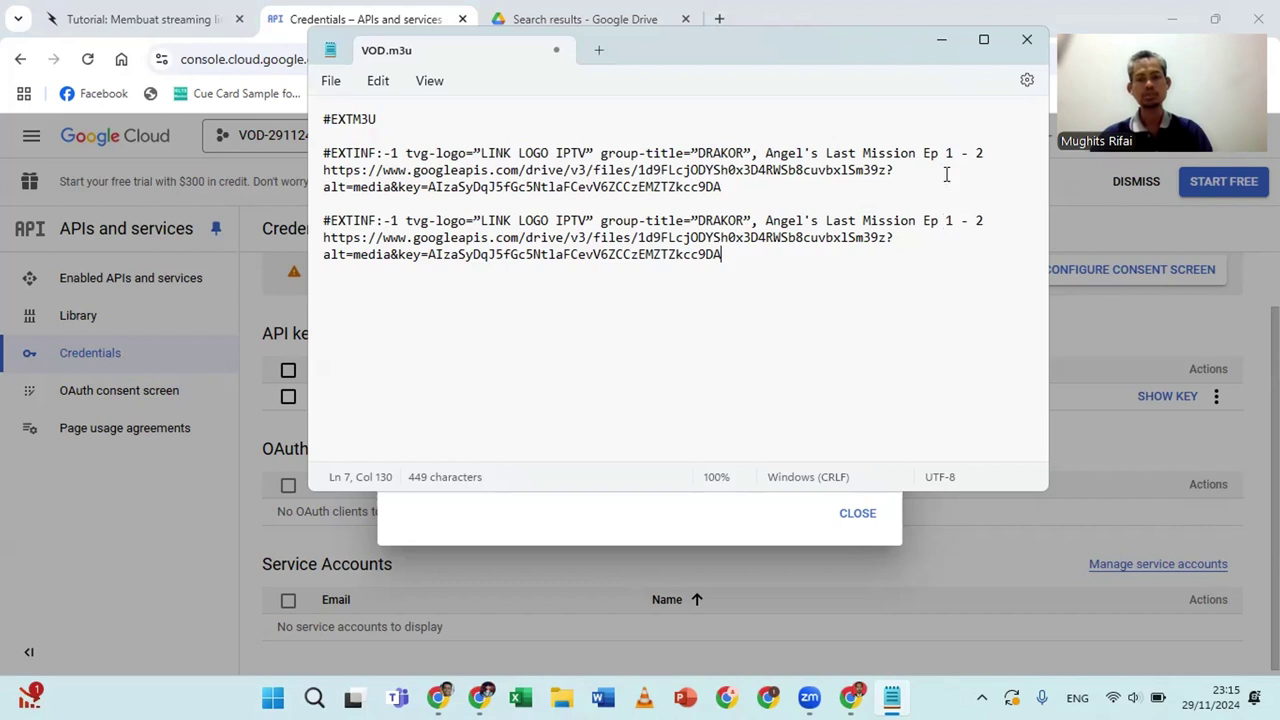
{"action": "double_click", "coordinate": [948, 220]}
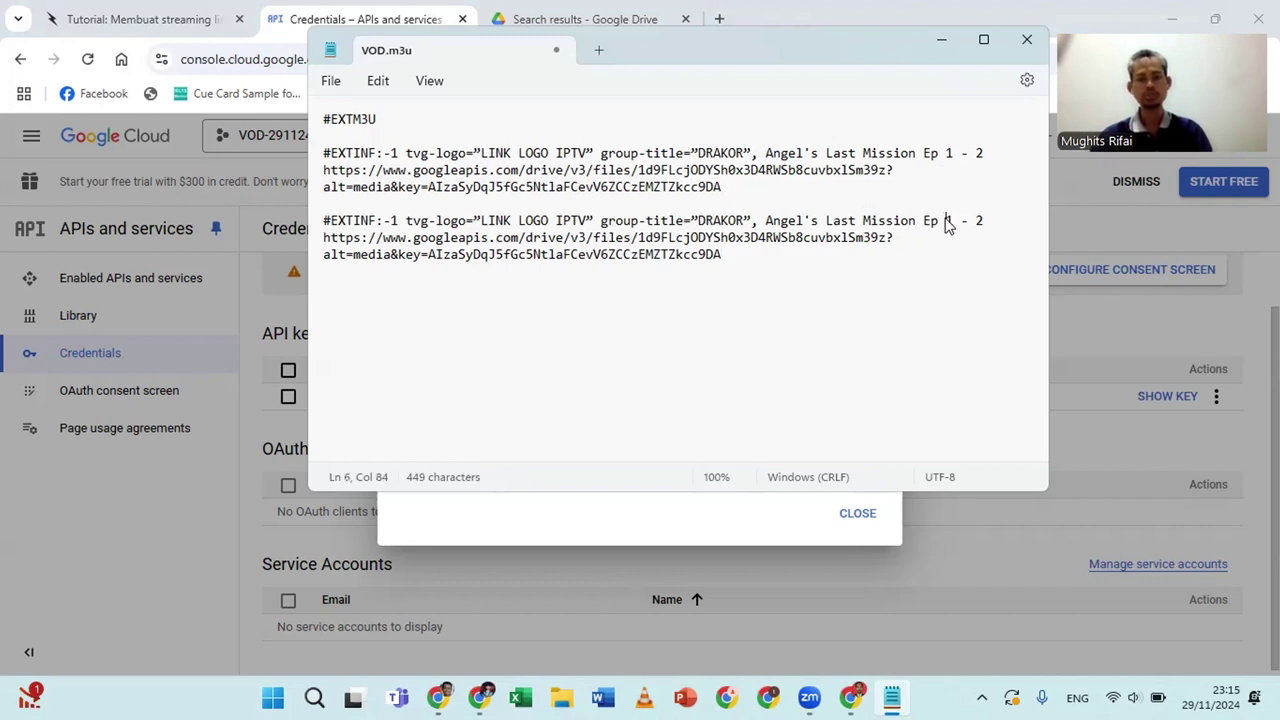
{"action": "type", "text": "3"}
{"action": "double_click", "coordinate": [948, 222]}
{"action": "left_click", "coordinate": [995, 220]}
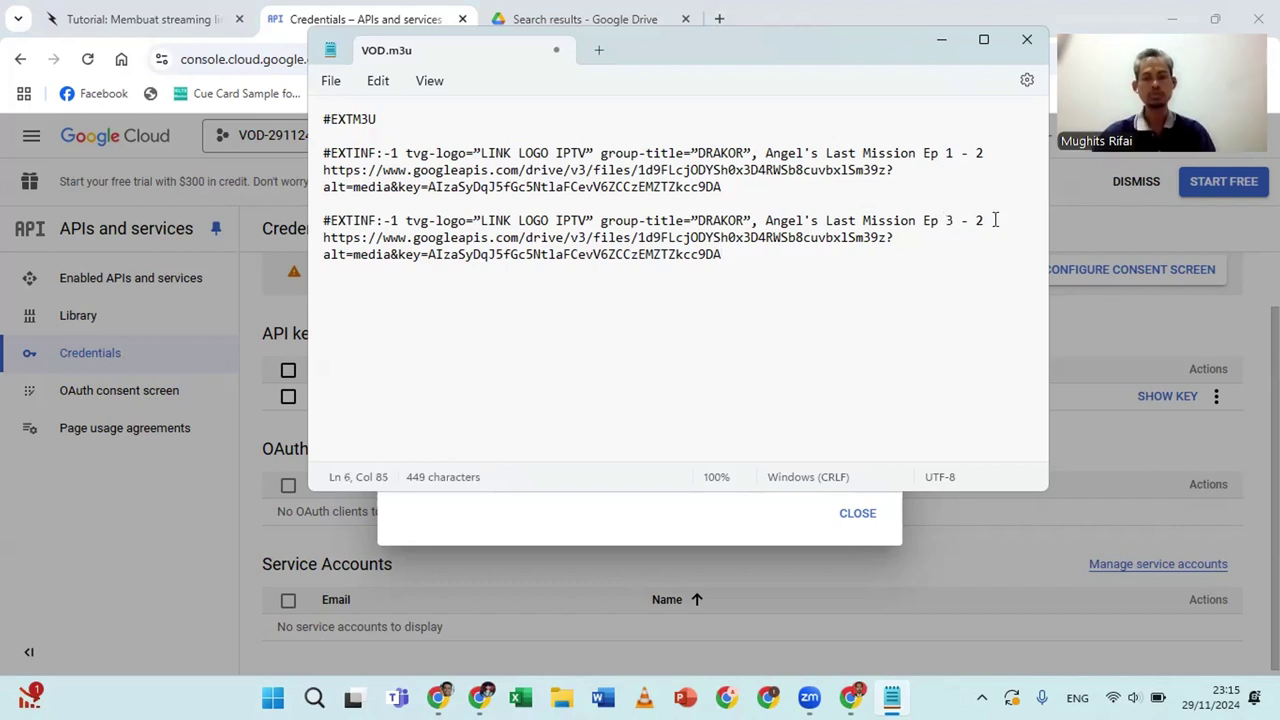
{"action": "key", "text": "BackSpace"}
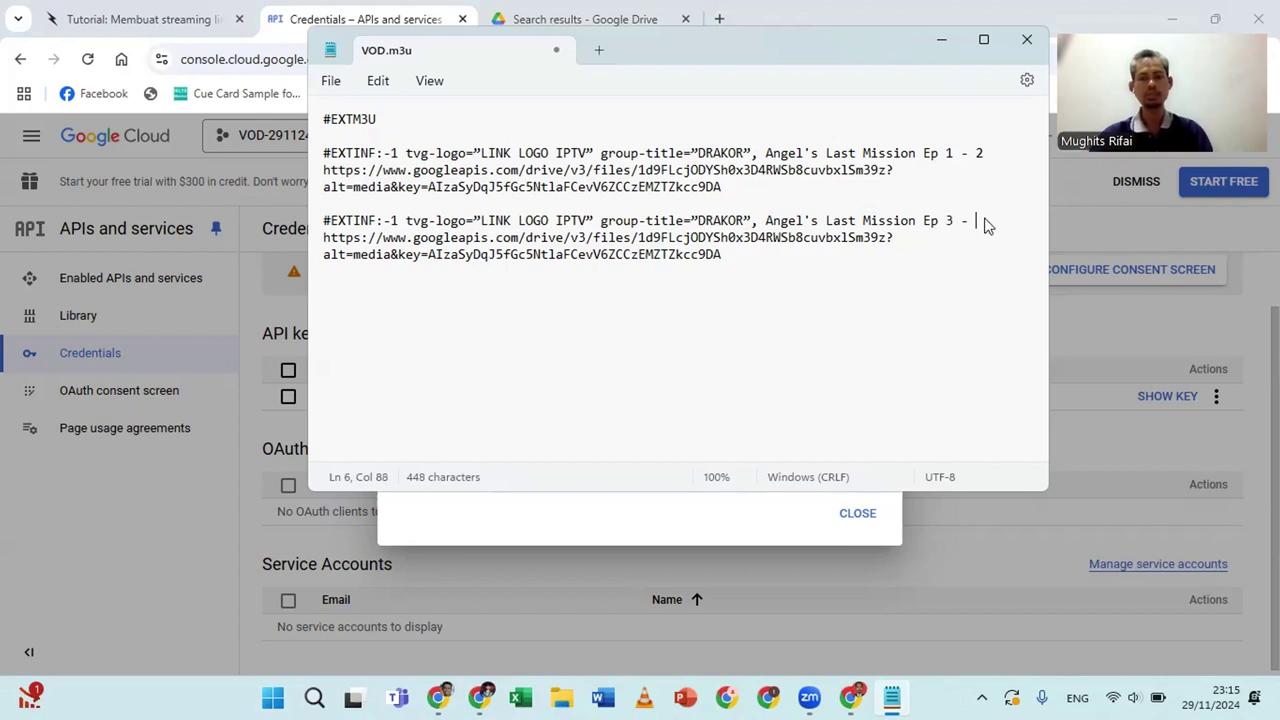
{"action": "type", "text": "4"}
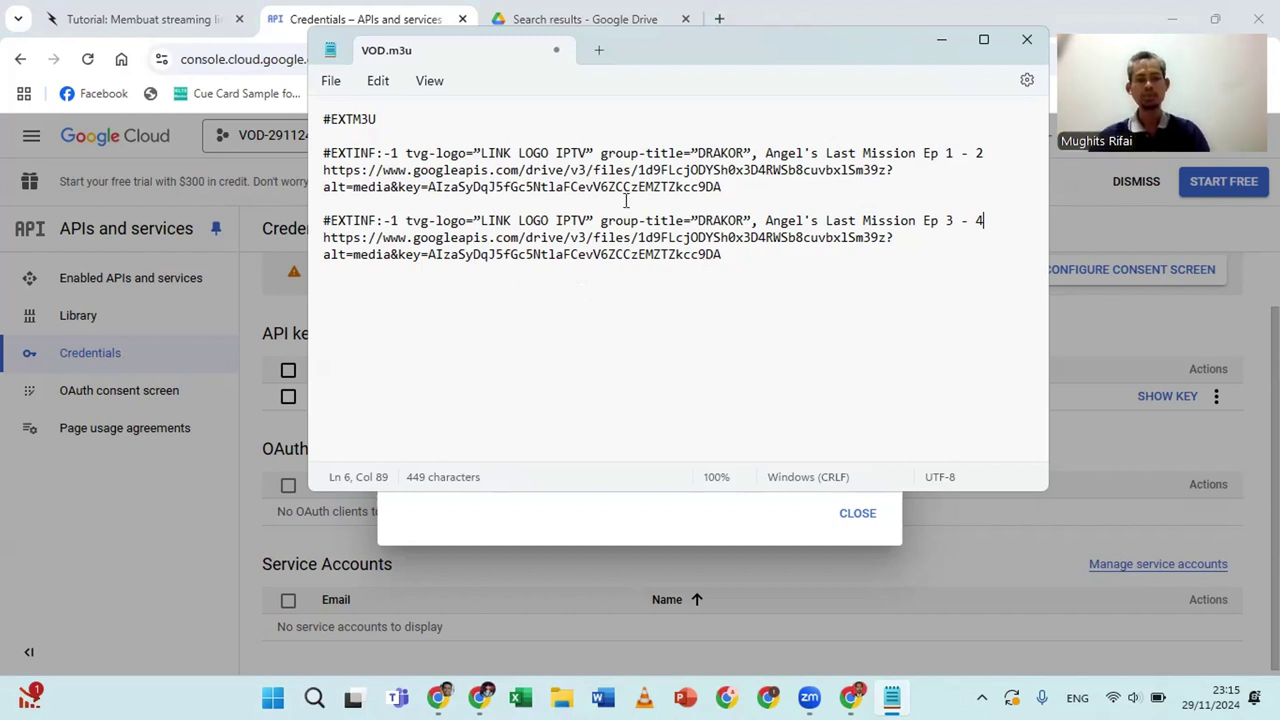
Delete the old file ID from the Ep 3 - 4 entry's URL
{"action": "left_click", "coordinate": [639, 237]}
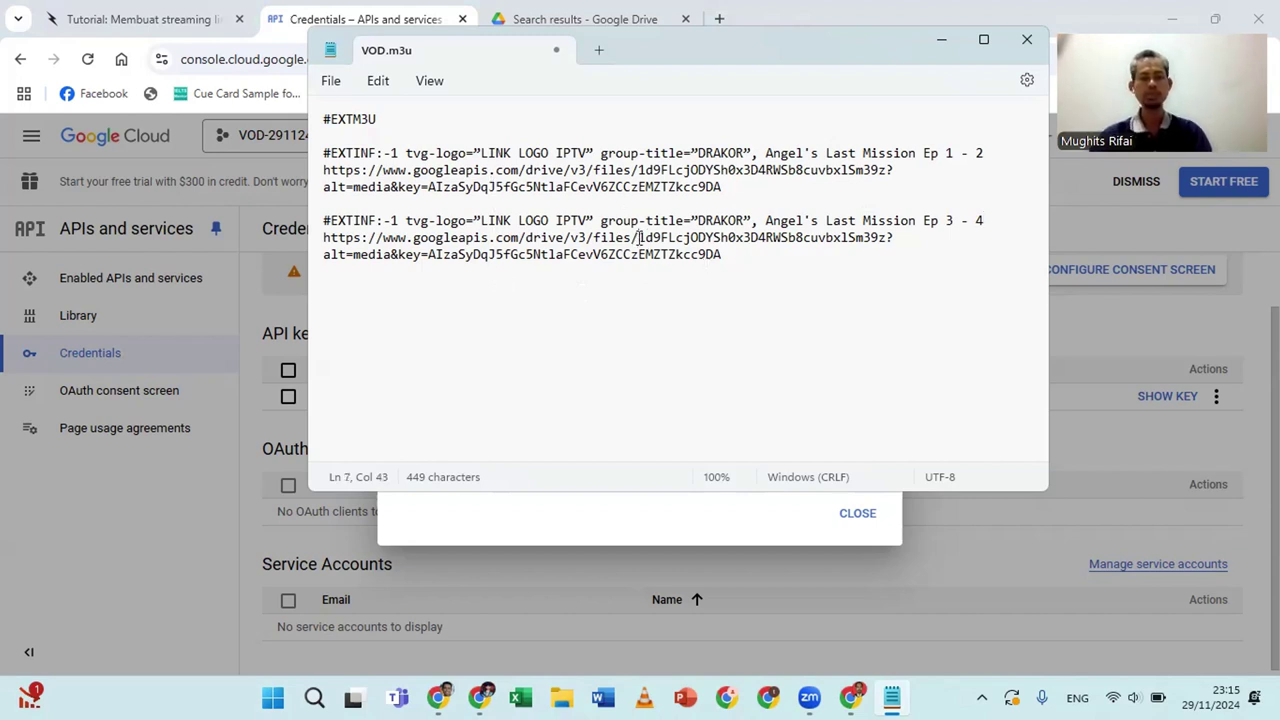
{"action": "double_click", "coordinate": [640, 240]}
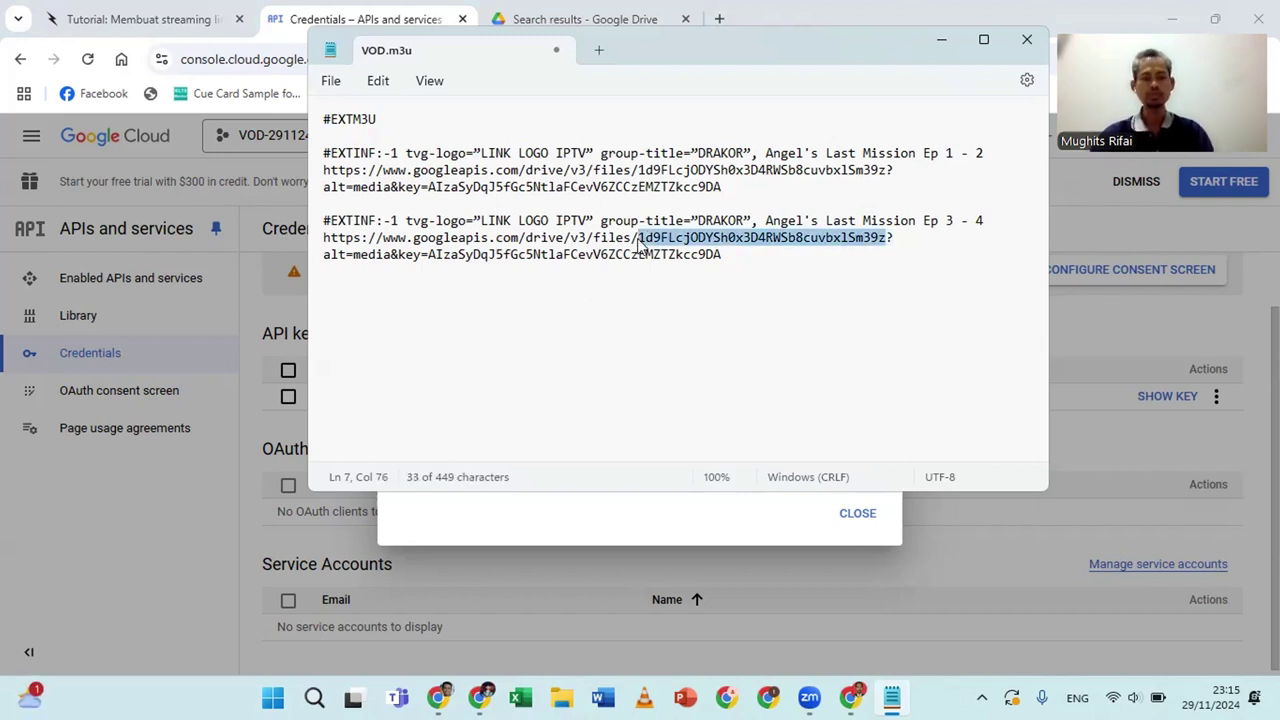
{"action": "key", "text": "BackSpace"}
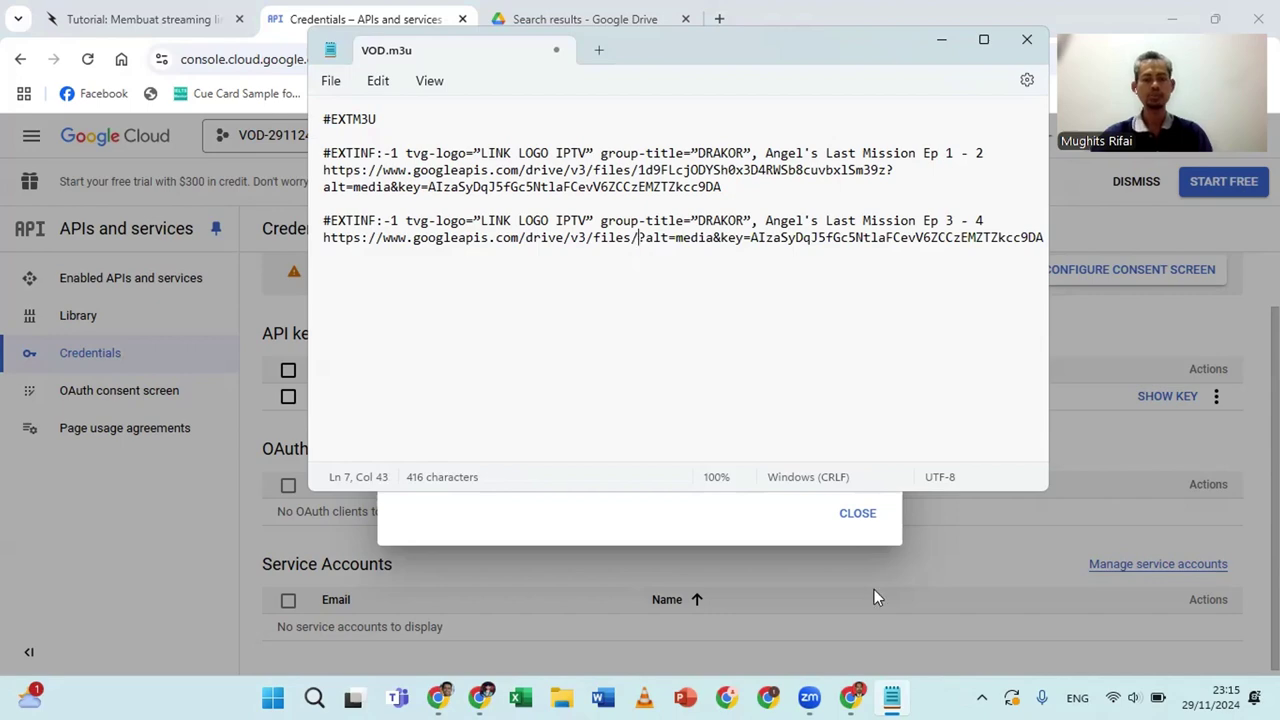
{"action": "mouse_move", "coordinate": [850, 697]}
{"action": "left_click", "coordinate": [845, 624]}
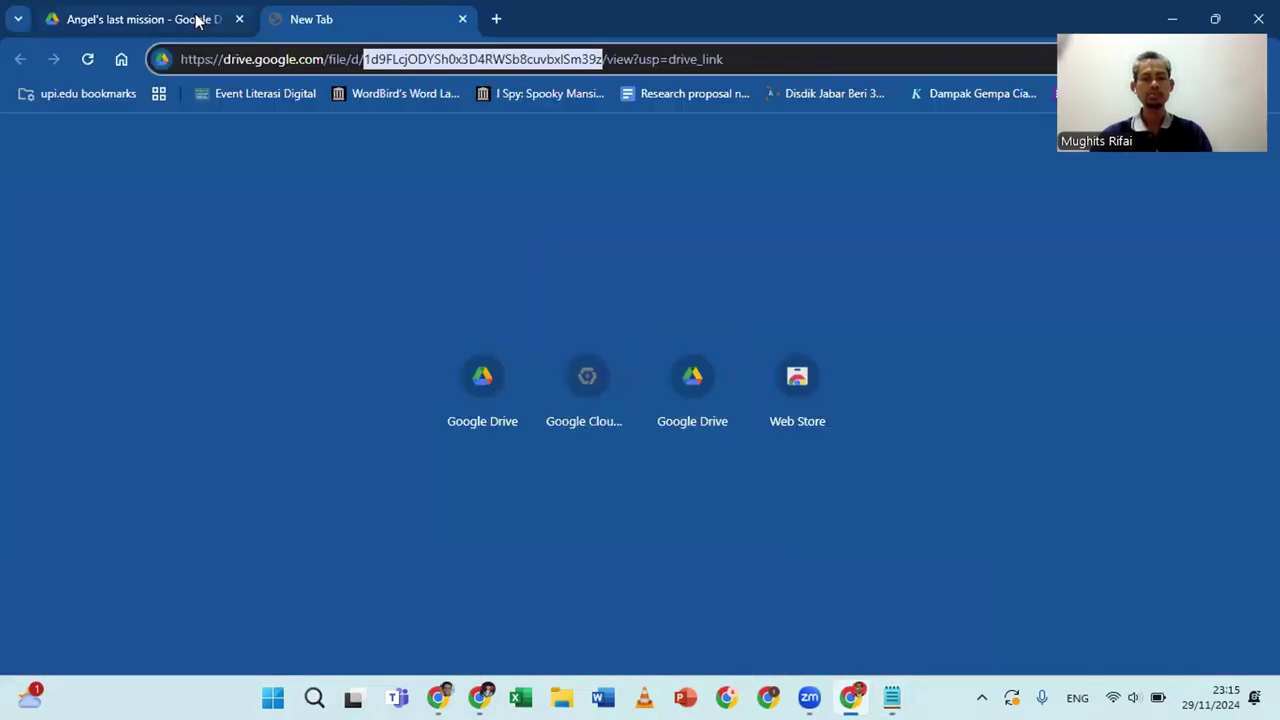
Close the empty tab and copy the 03-04 video's link with Share > Copy link
{"action": "left_click", "coordinate": [462, 20]}
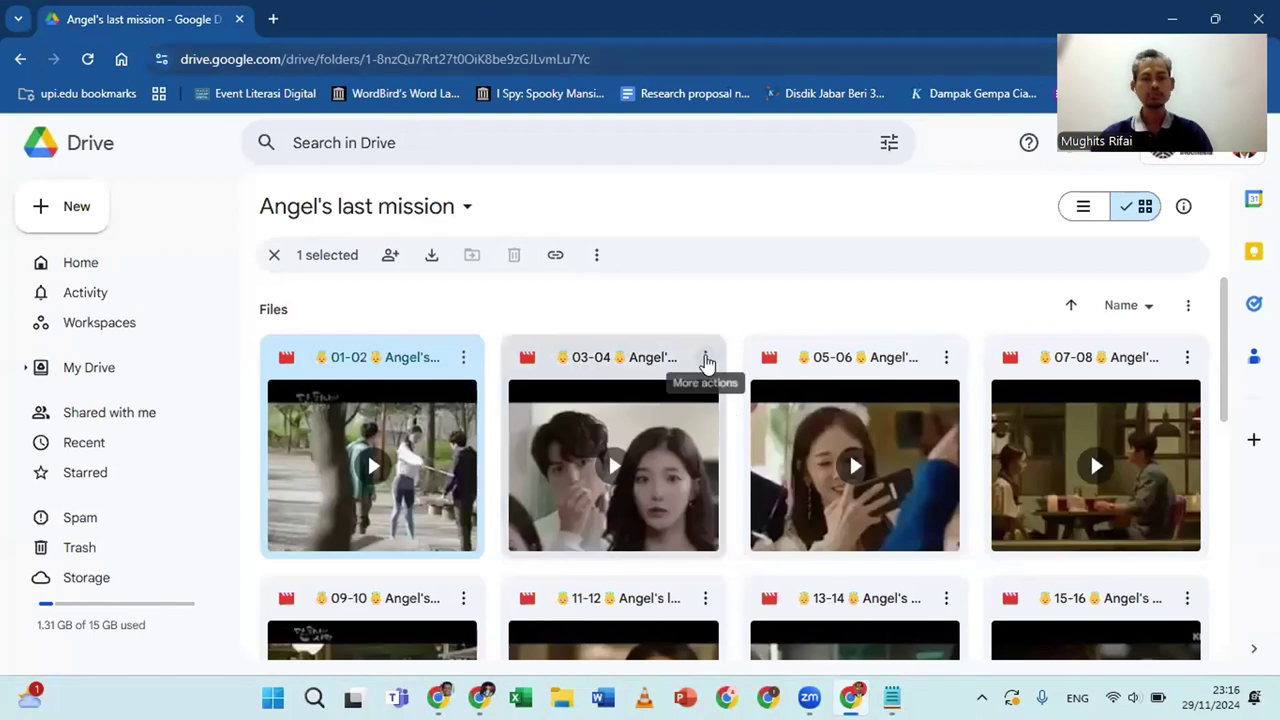
{"action": "left_click", "coordinate": [706, 358]}
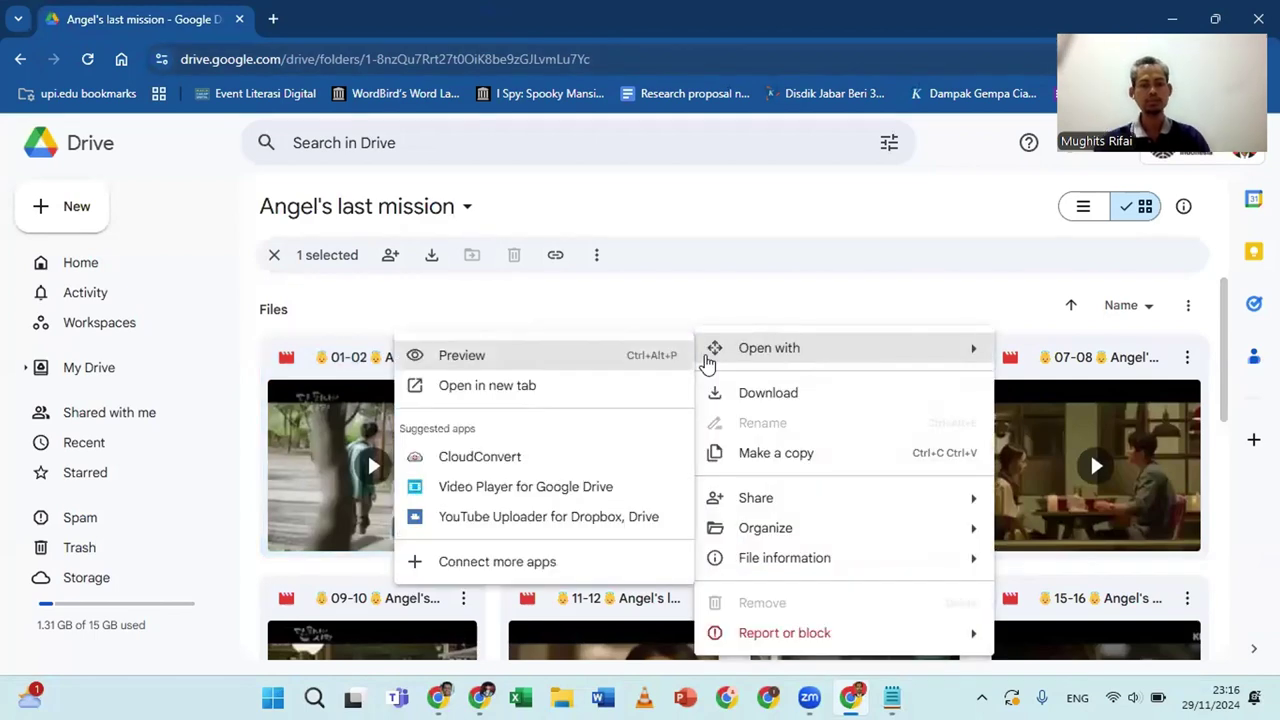
{"action": "mouse_move", "coordinate": [790, 505]}
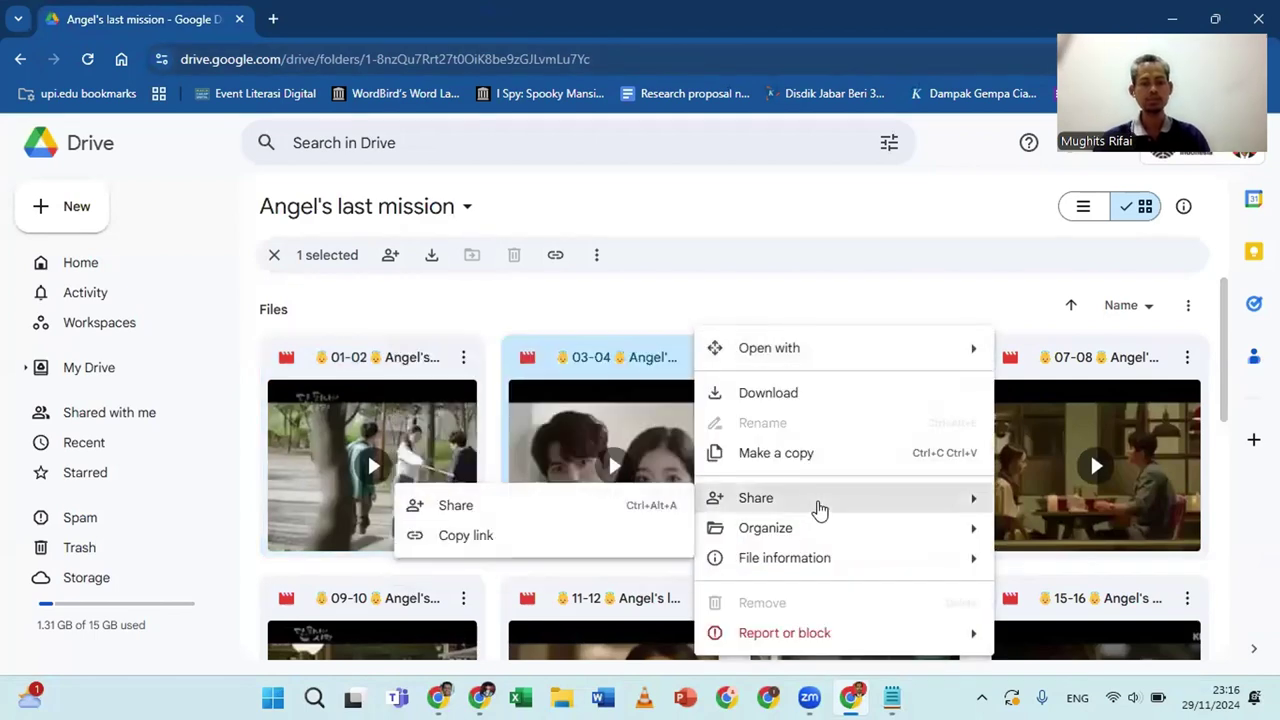
{"action": "left_click", "coordinate": [465, 536]}
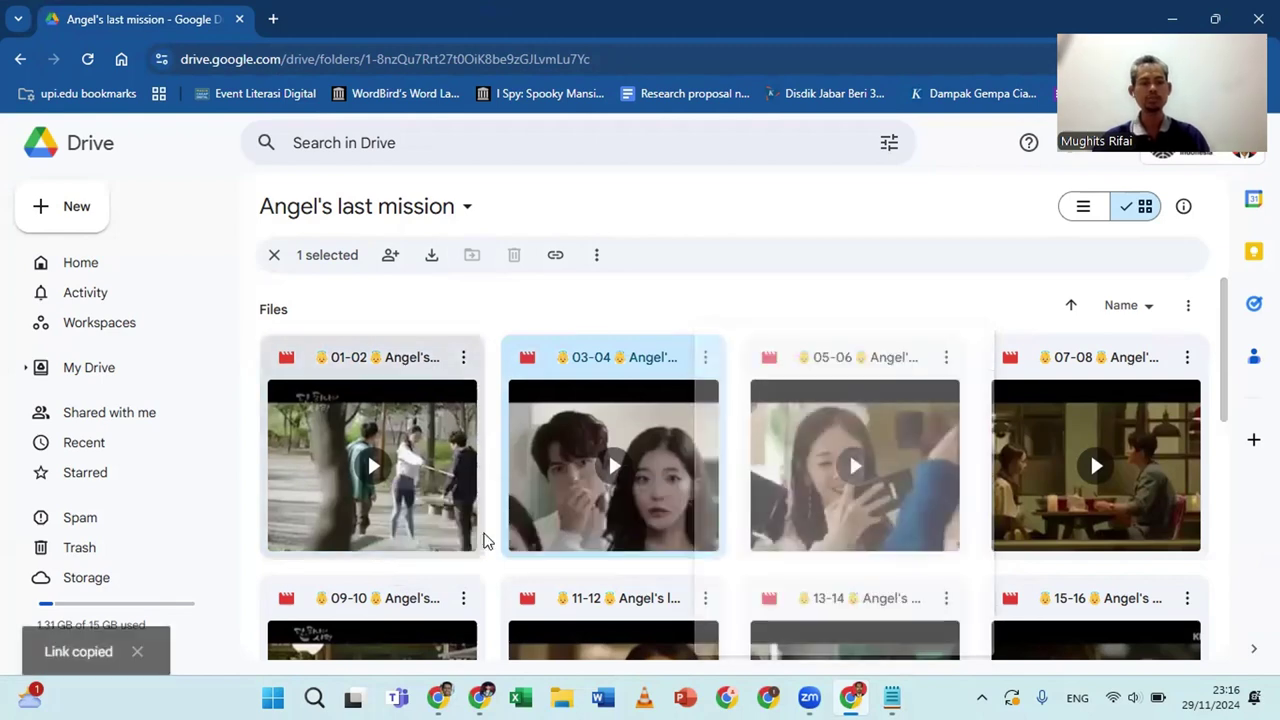
Paste the 03-04 Drive link into a new Chrome tab and select its file ID
{"action": "left_click", "coordinate": [273, 19]}
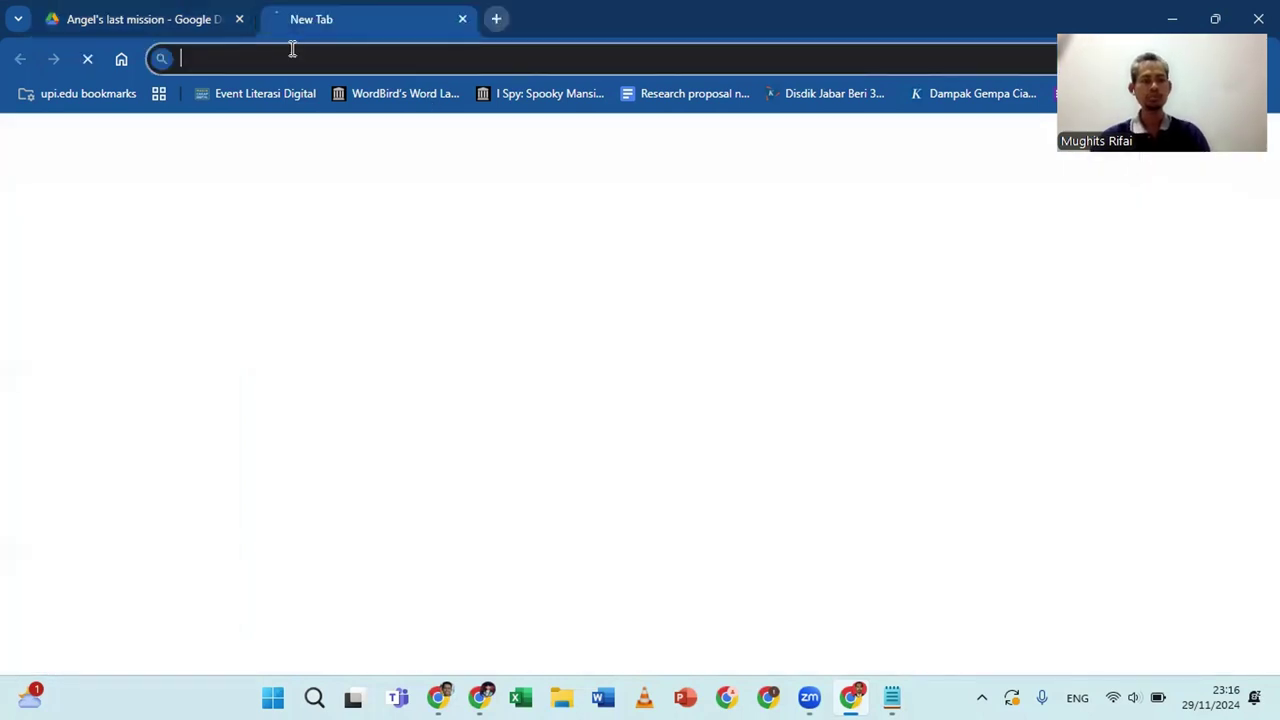
{"action": "key", "text": "ctrl+v"}
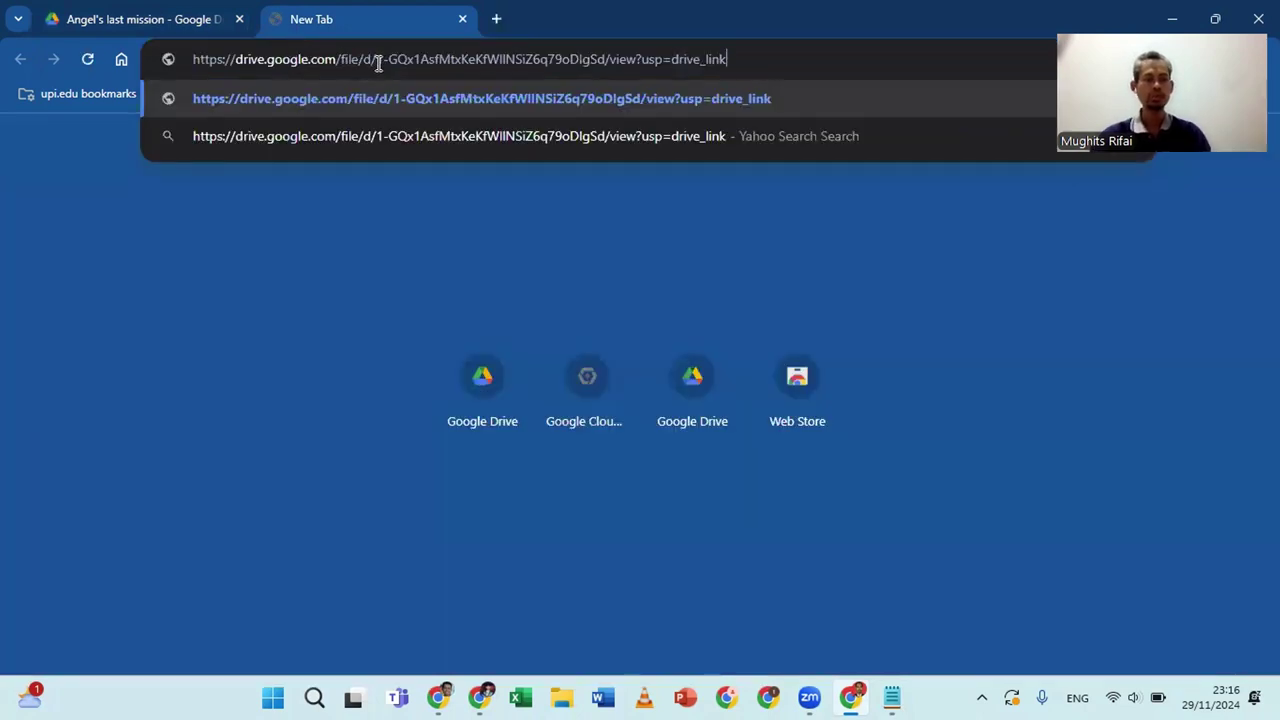
{"action": "left_click_drag", "start_coordinate": [376, 59], "coordinate": [604, 55]}
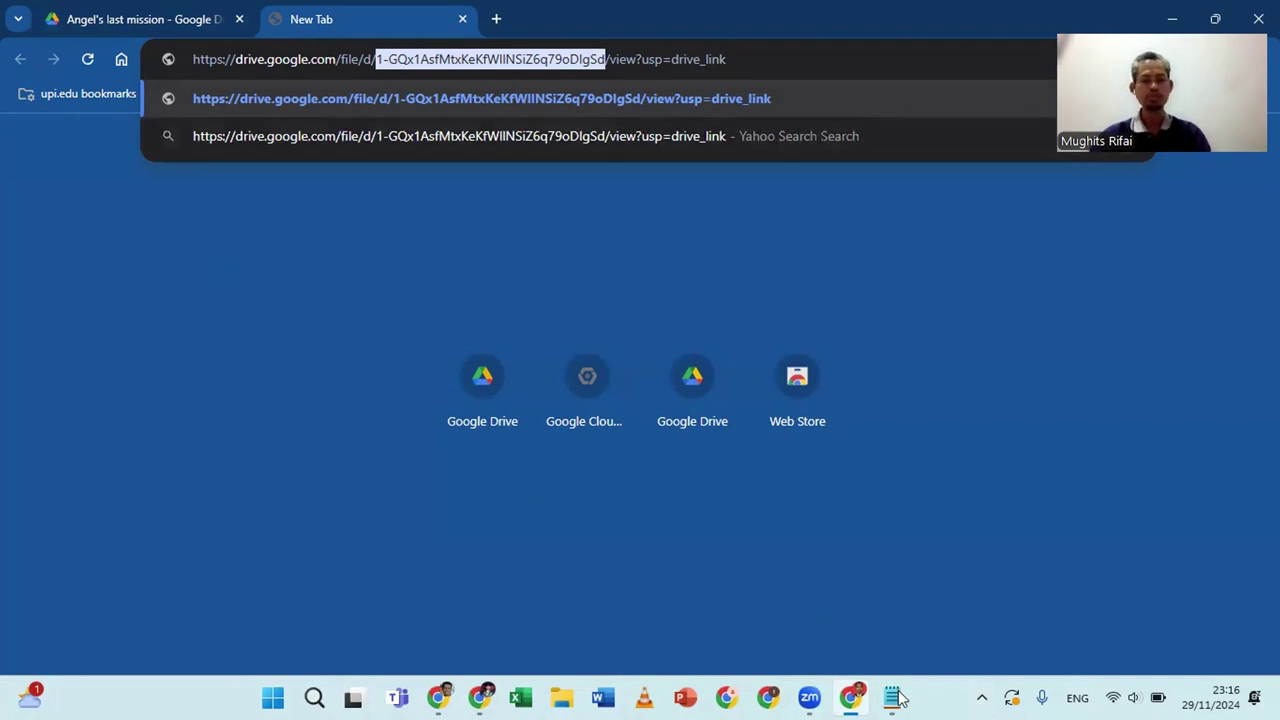
Paste the 03-04 video's file ID after files/ in the Ep 3 - 4 URL
{"action": "mouse_move", "coordinate": [897, 697]}
{"action": "left_click", "coordinate": [886, 600]}
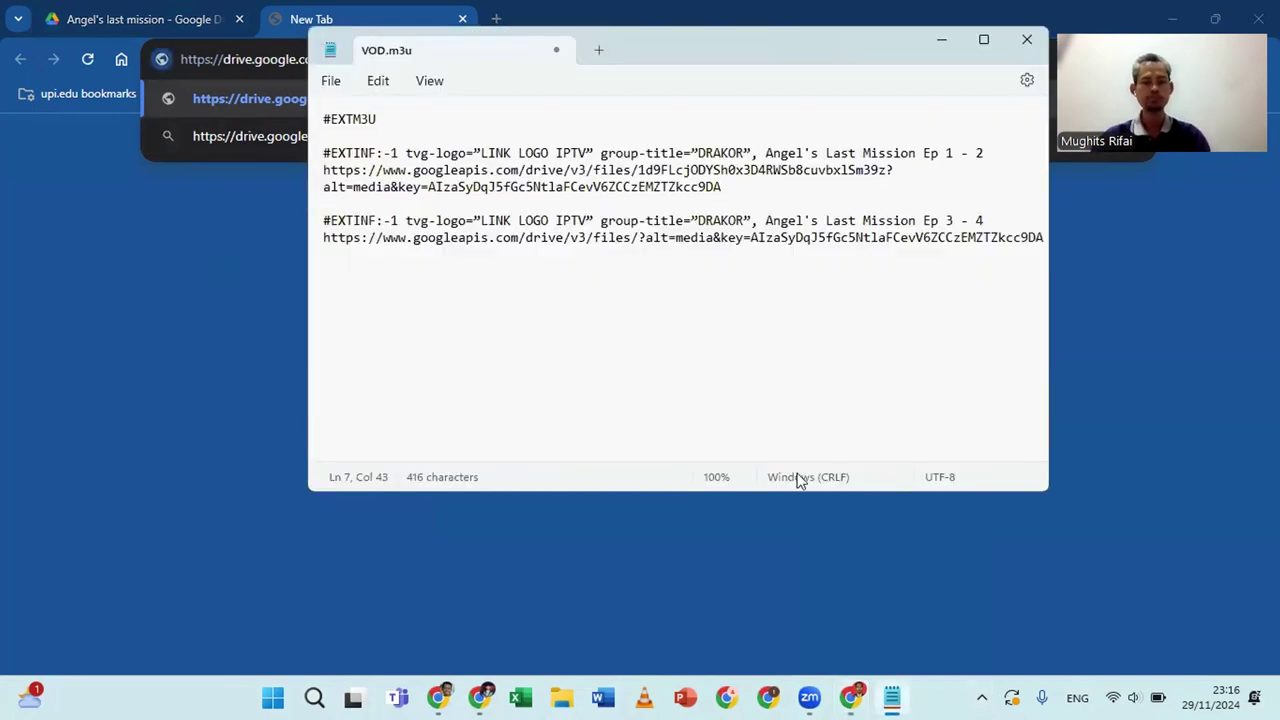
{"action": "key", "text": "ctrl+v"}
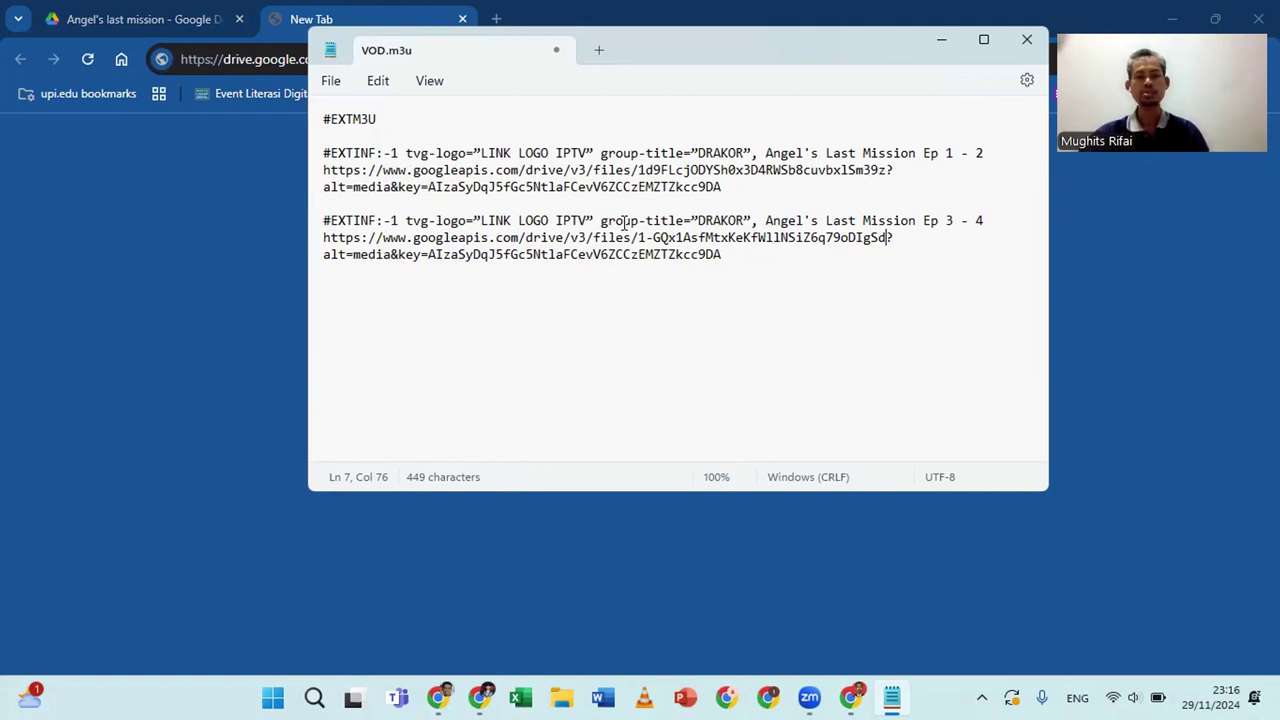
Start saving the playlist as a new file with the All Files type
{"action": "left_click", "coordinate": [333, 81]}
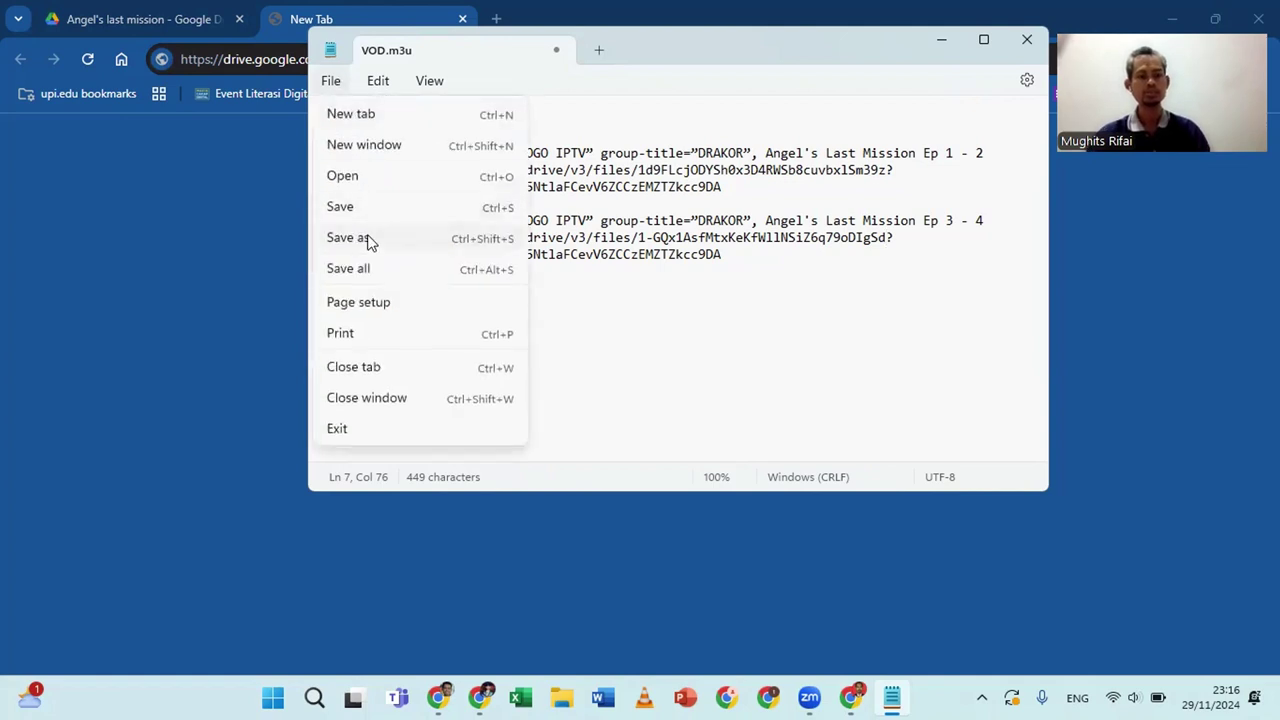
{"action": "key", "text": "Escape"}
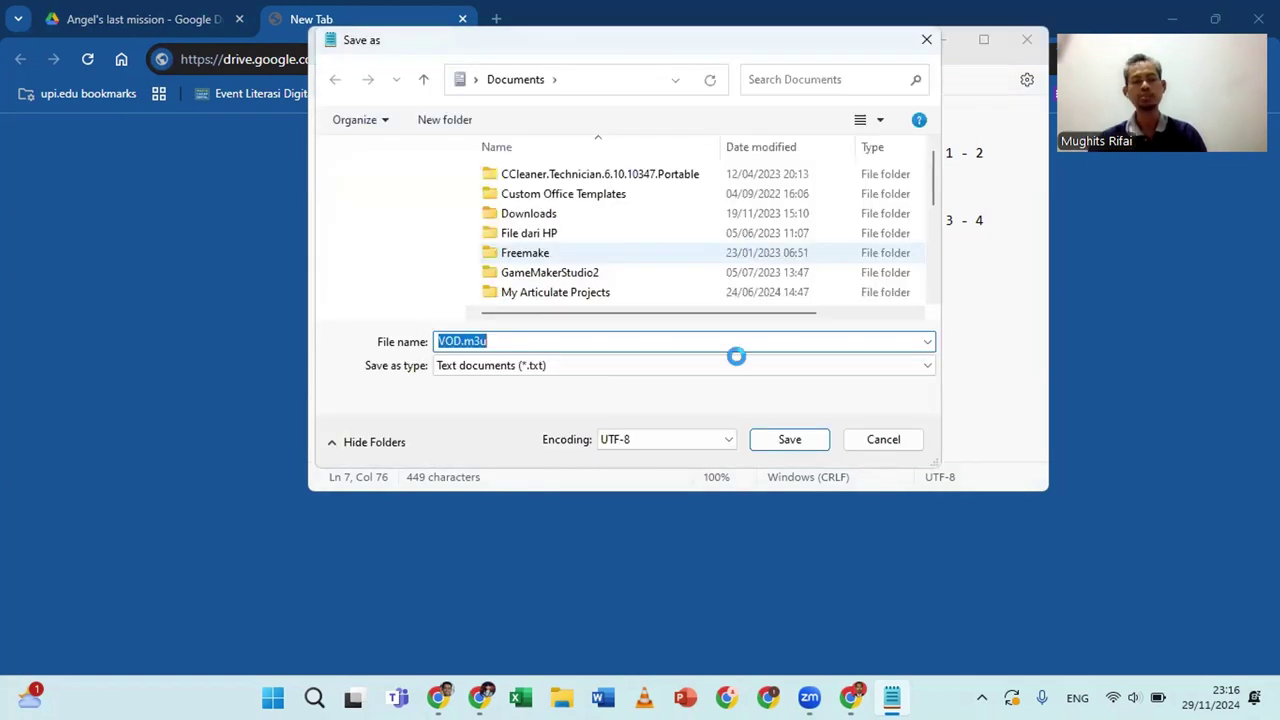
{"action": "left_click", "coordinate": [784, 369]}
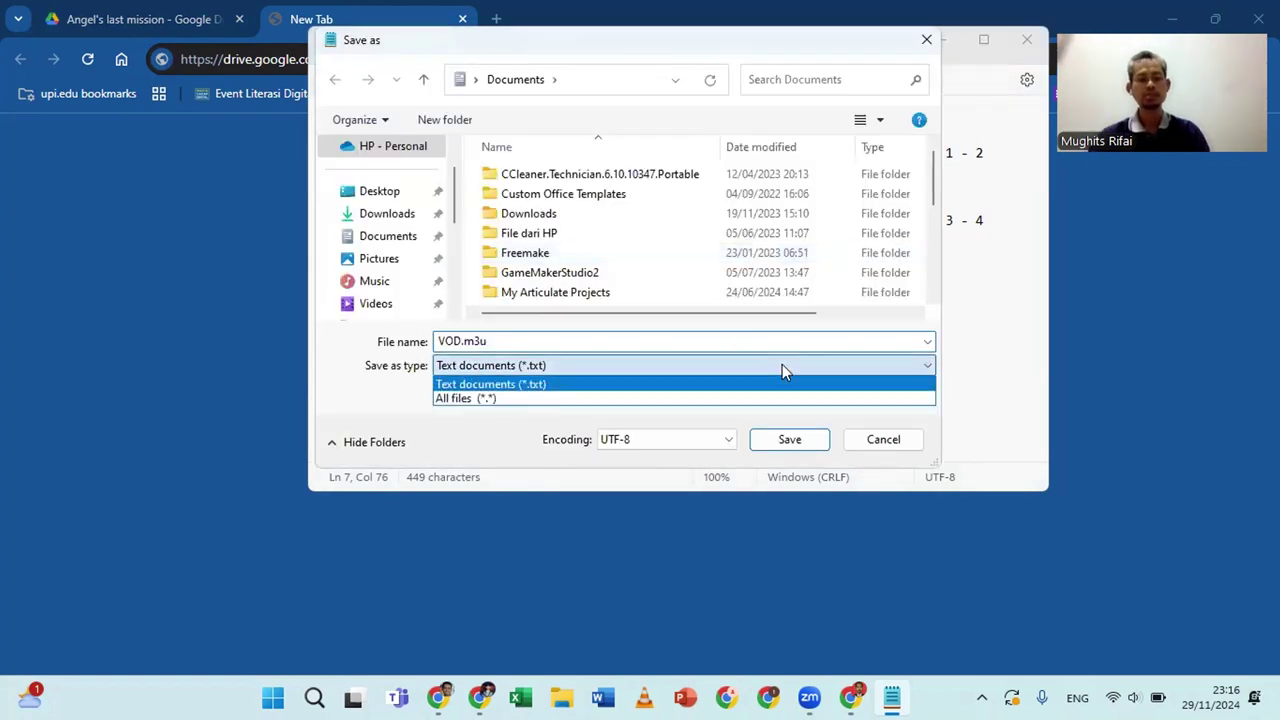
{"action": "left_click", "coordinate": [482, 398]}
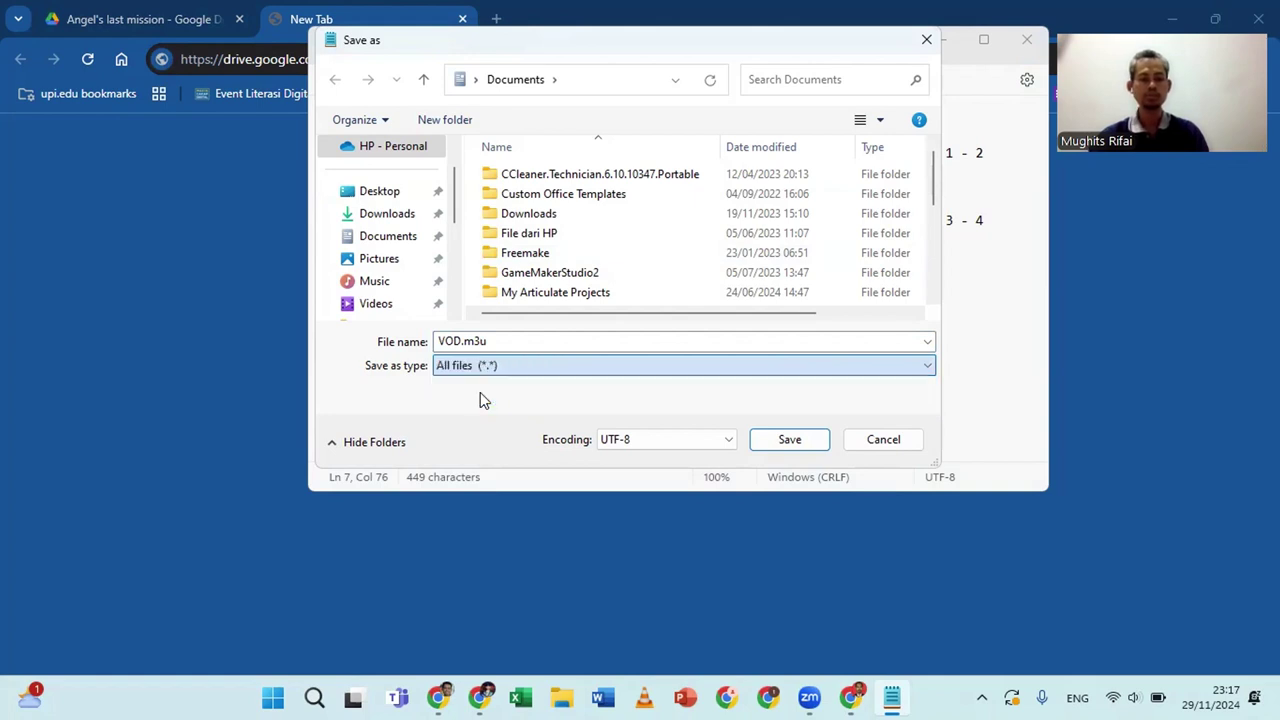
Name the file VOD 2.m3u and save it in Documents
{"action": "left_click", "coordinate": [503, 342]}
{"action": "left_click", "coordinate": [503, 342]}
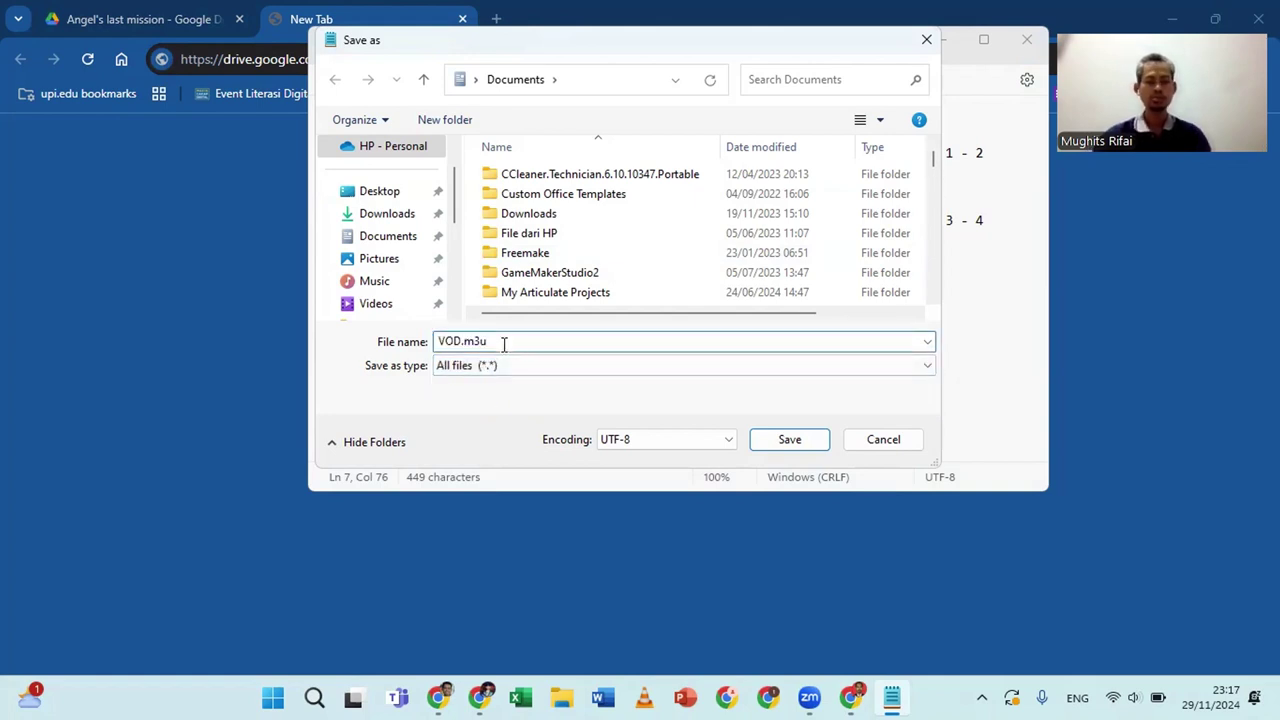
{"action": "key", "text": "BackSpace"}
{"action": "key", "text": "BackSpace"}
{"action": "key", "text": "BackSpace"}
{"action": "key", "text": "BackSpace"}
{"action": "key", "text": "BackSpace"}
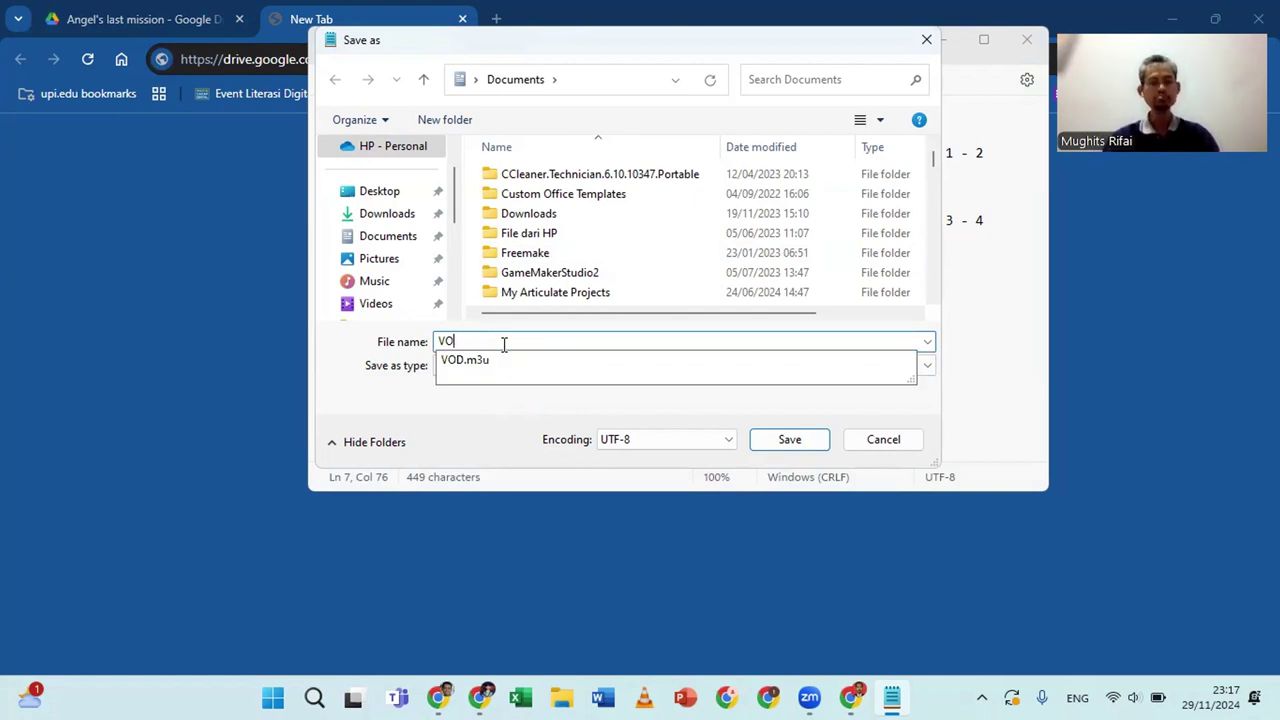
{"action": "type", "text": "d 2"}
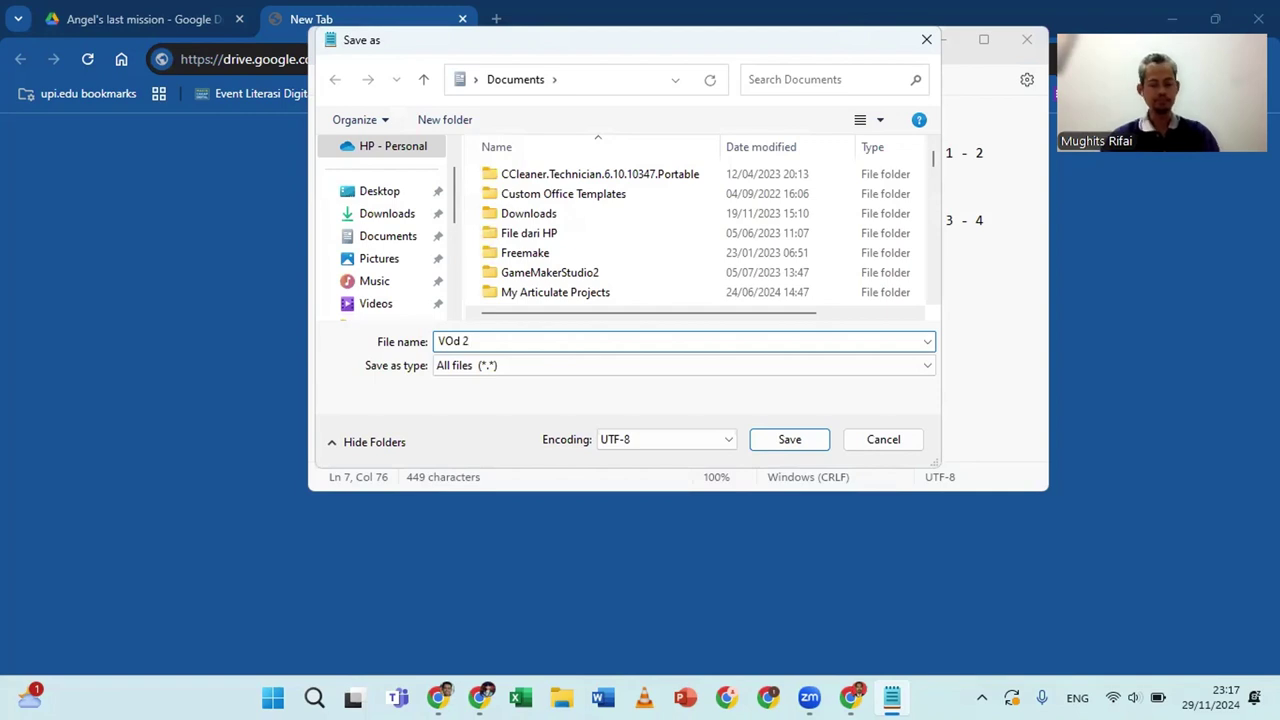
{"action": "type", "text": "."}
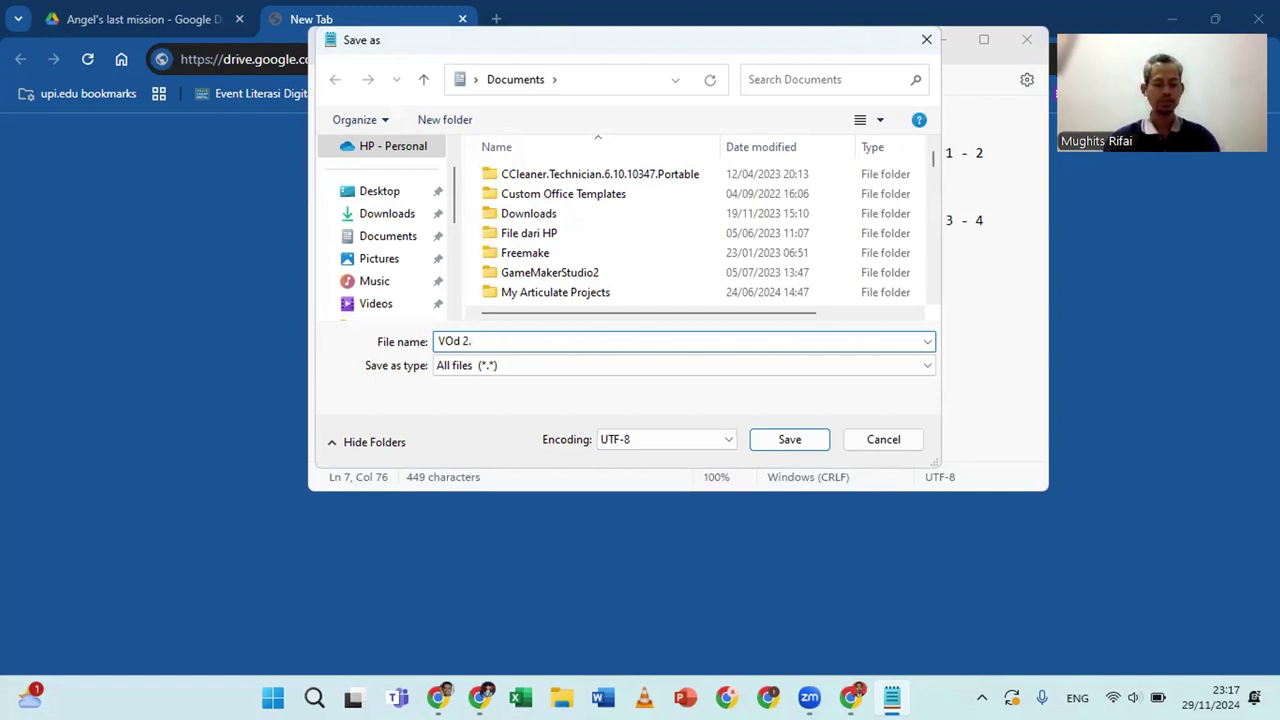
{"action": "type", "text": "M3U"}
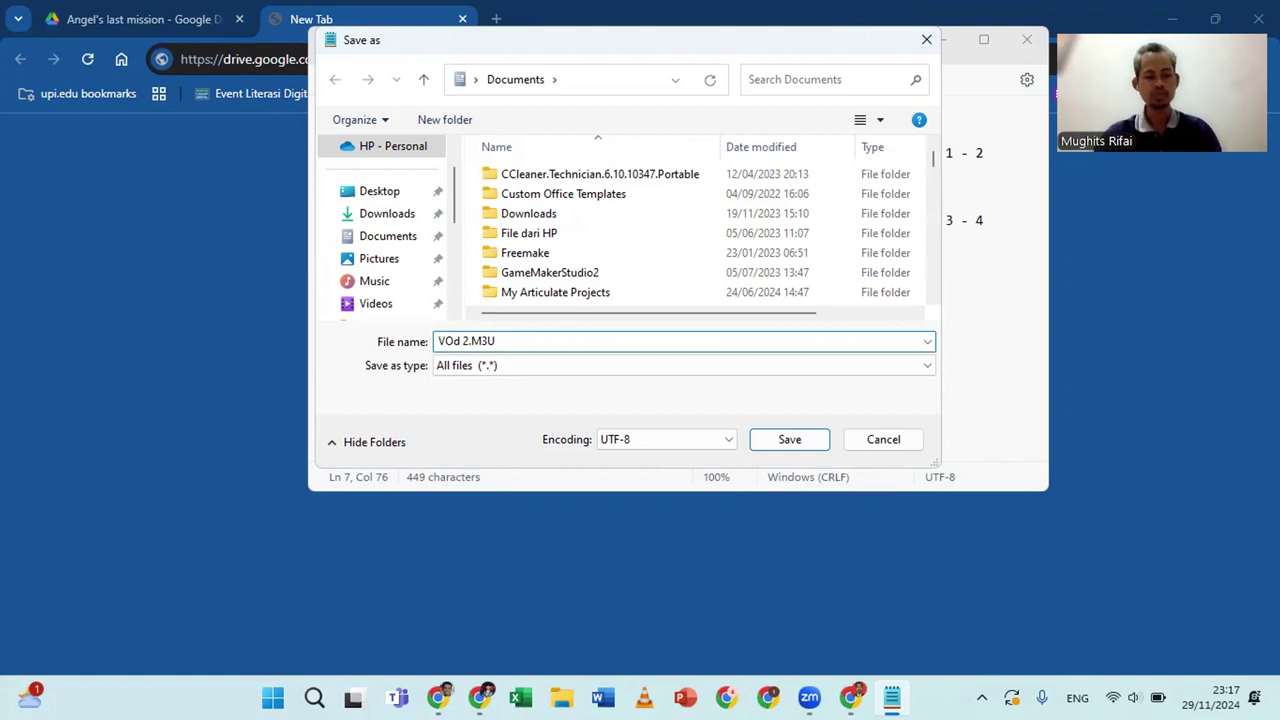
{"action": "key", "text": "BackSpace"}
{"action": "key", "text": "BackSpace"}
{"action": "key", "text": "BackSpace"}
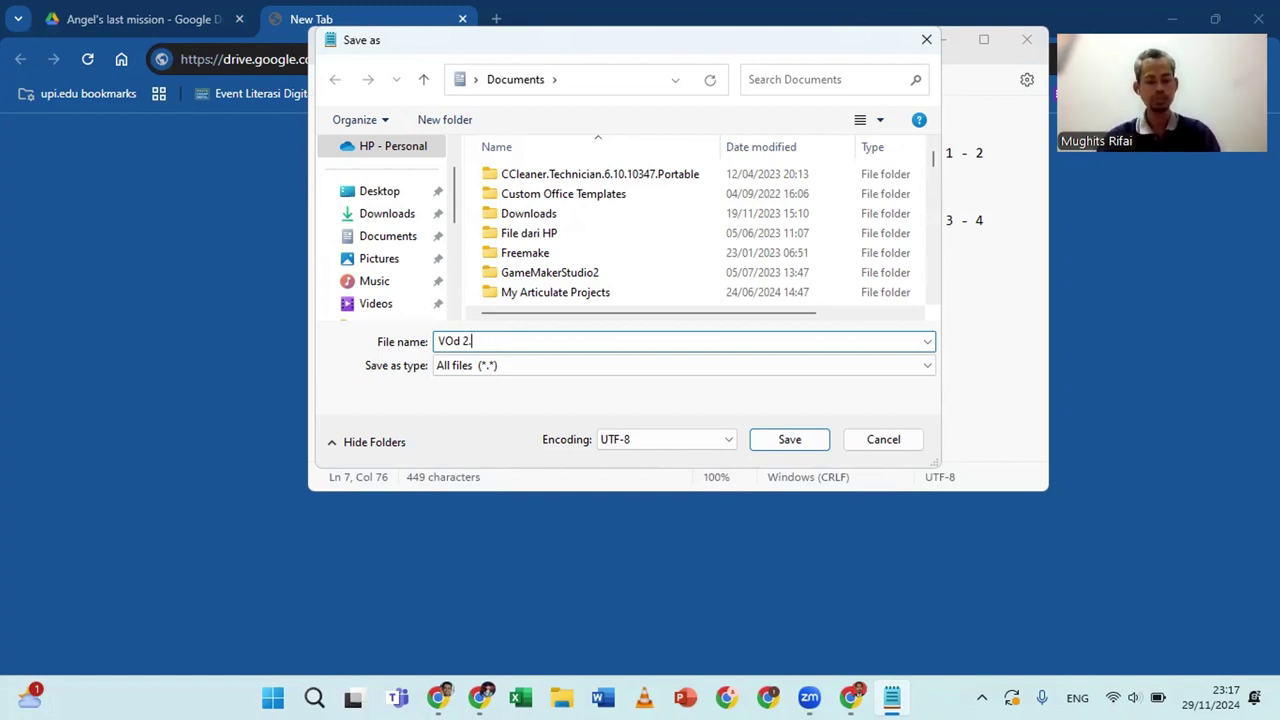
{"action": "type", "text": "m3u"}
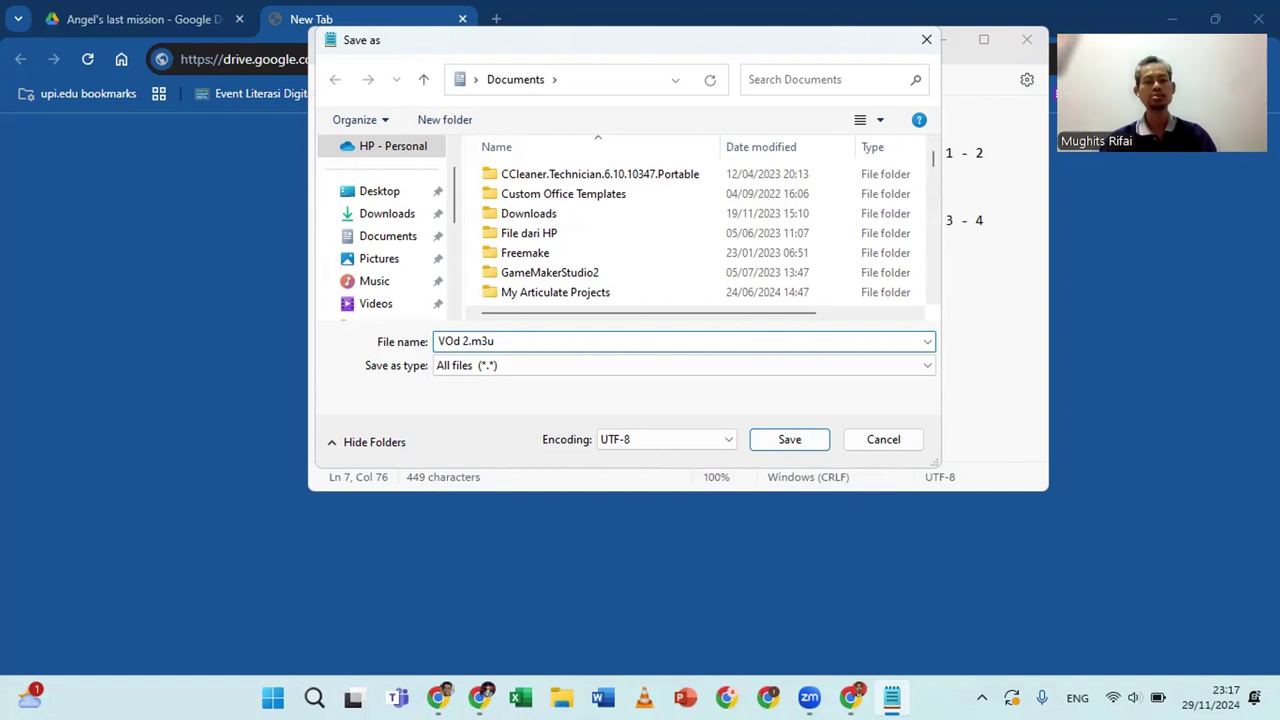
{"action": "left_click", "coordinate": [457, 345]}
{"action": "key", "text": "BackSpace"}
{"action": "type", "text": "D"}
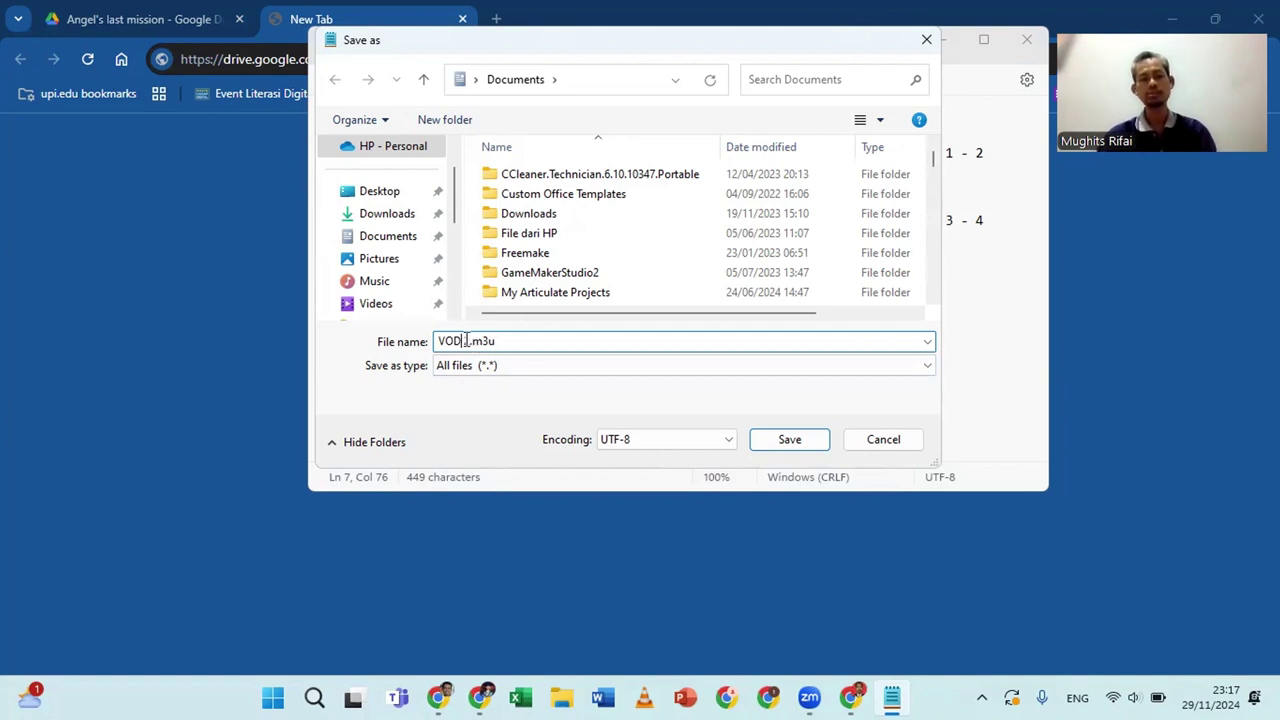
{"action": "left_click", "coordinate": [463, 341]}
{"action": "type", "text": "2"}
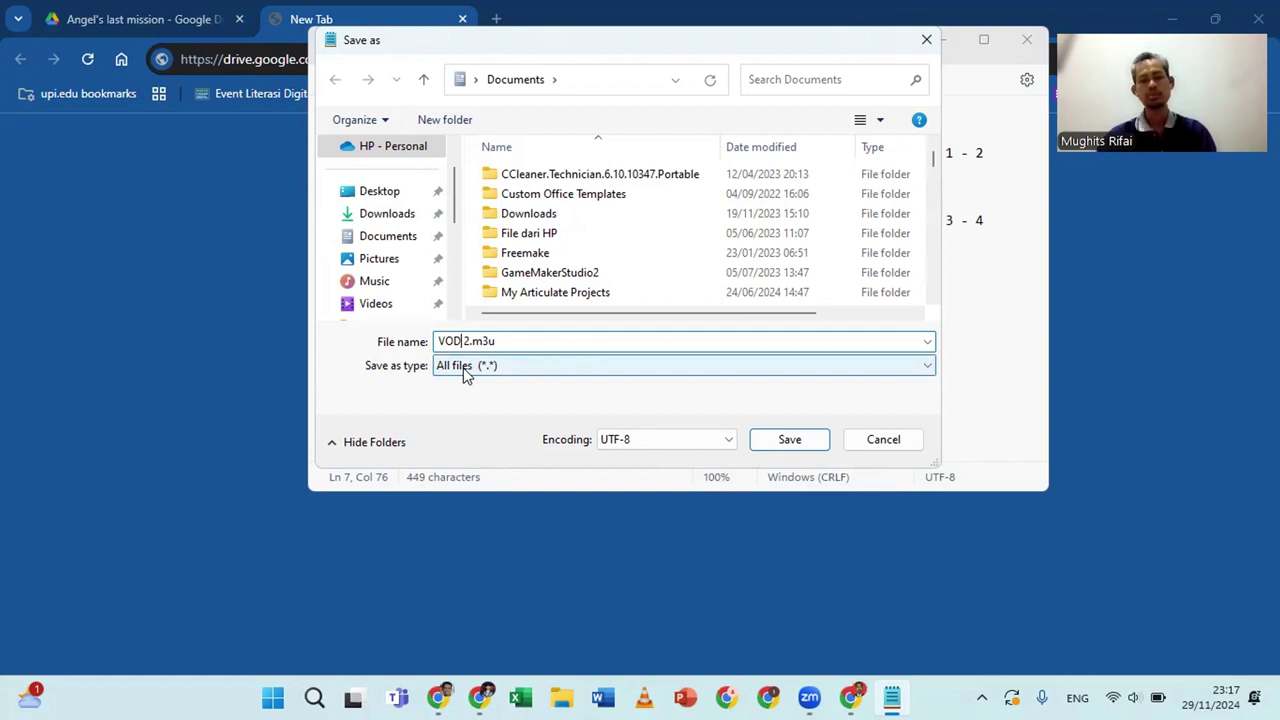
{"action": "left_click", "coordinate": [776, 443]}
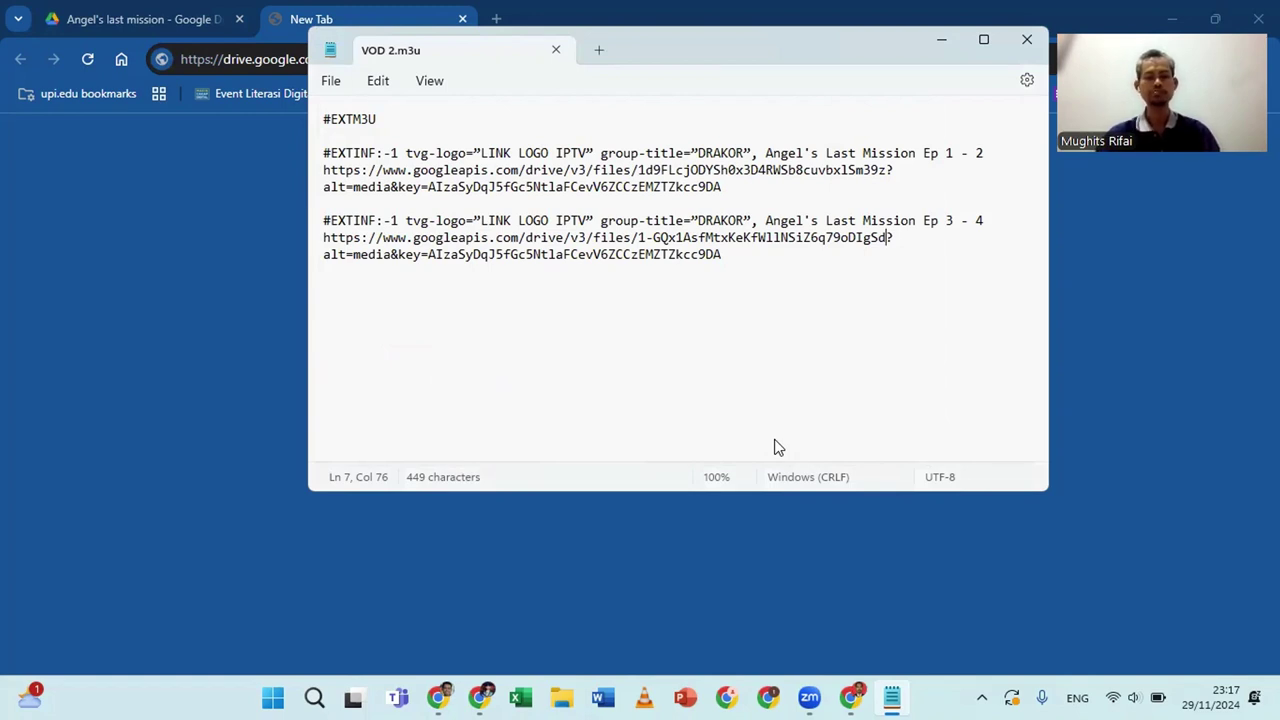
Minimize Notepad and launch VLC media player from the taskbar
{"action": "left_click", "coordinate": [956, 41]}
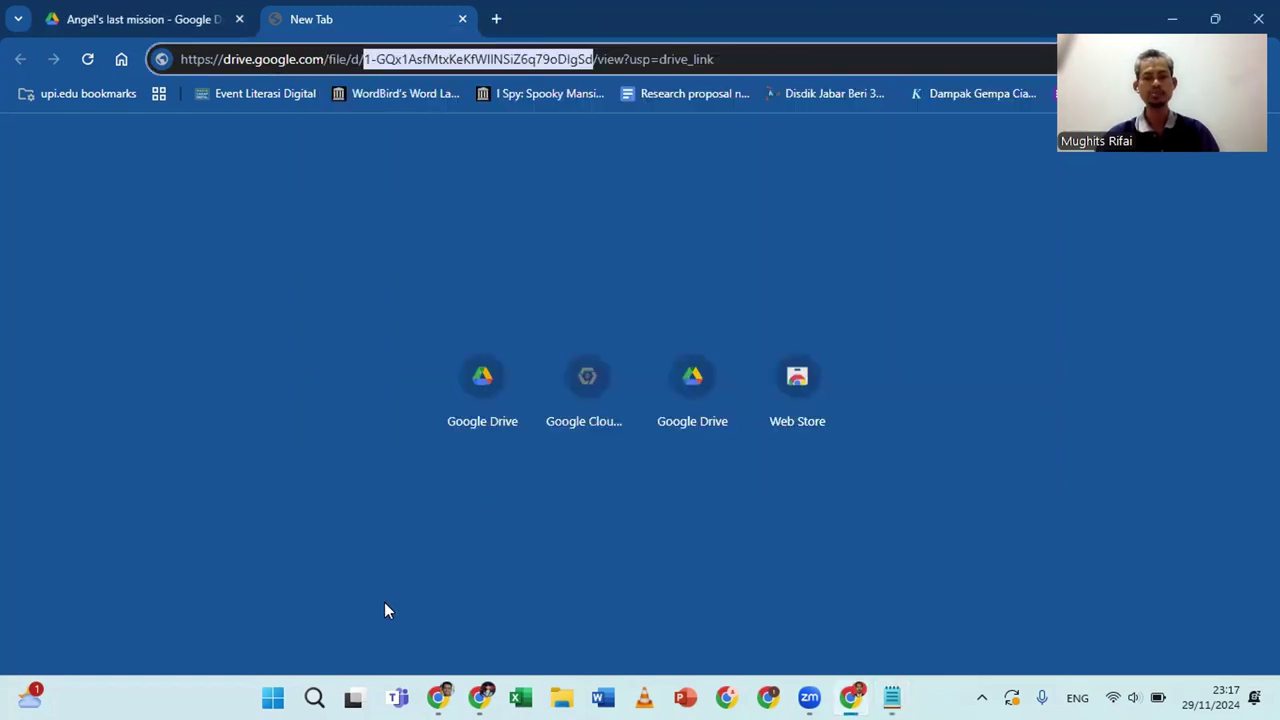
{"action": "left_click", "coordinate": [316, 698]}
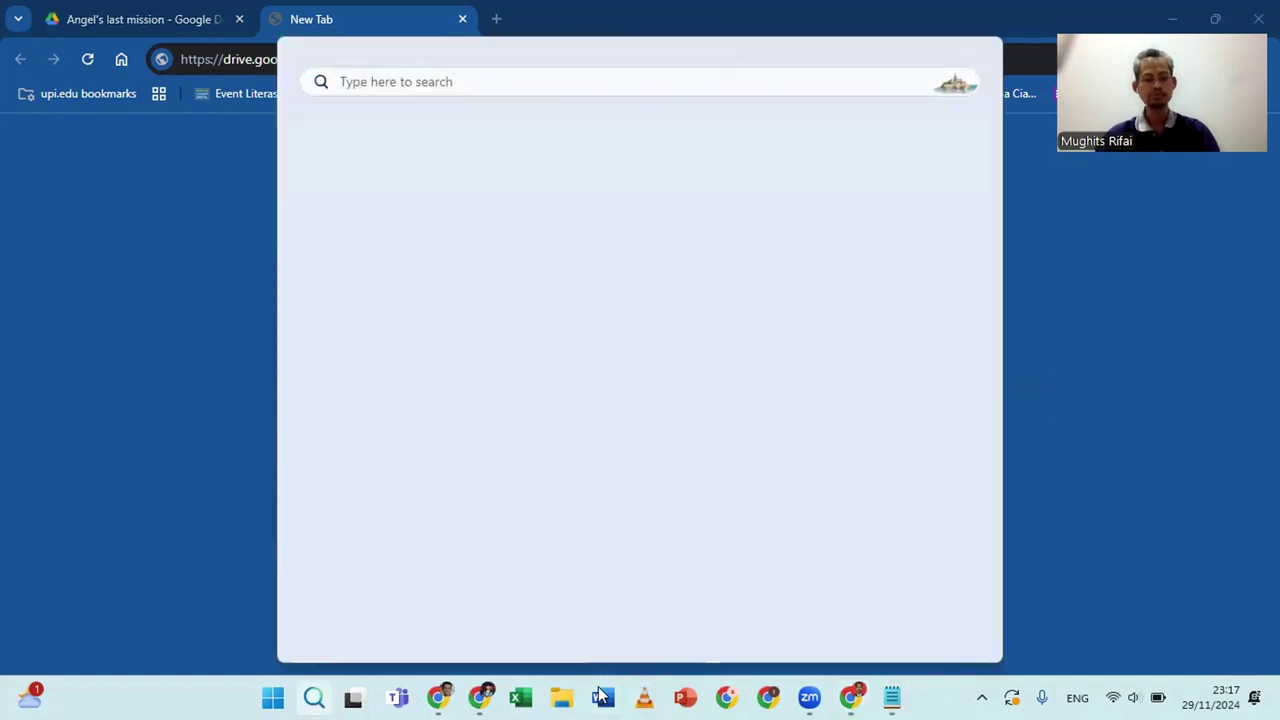
{"action": "left_click", "coordinate": [316, 698]}
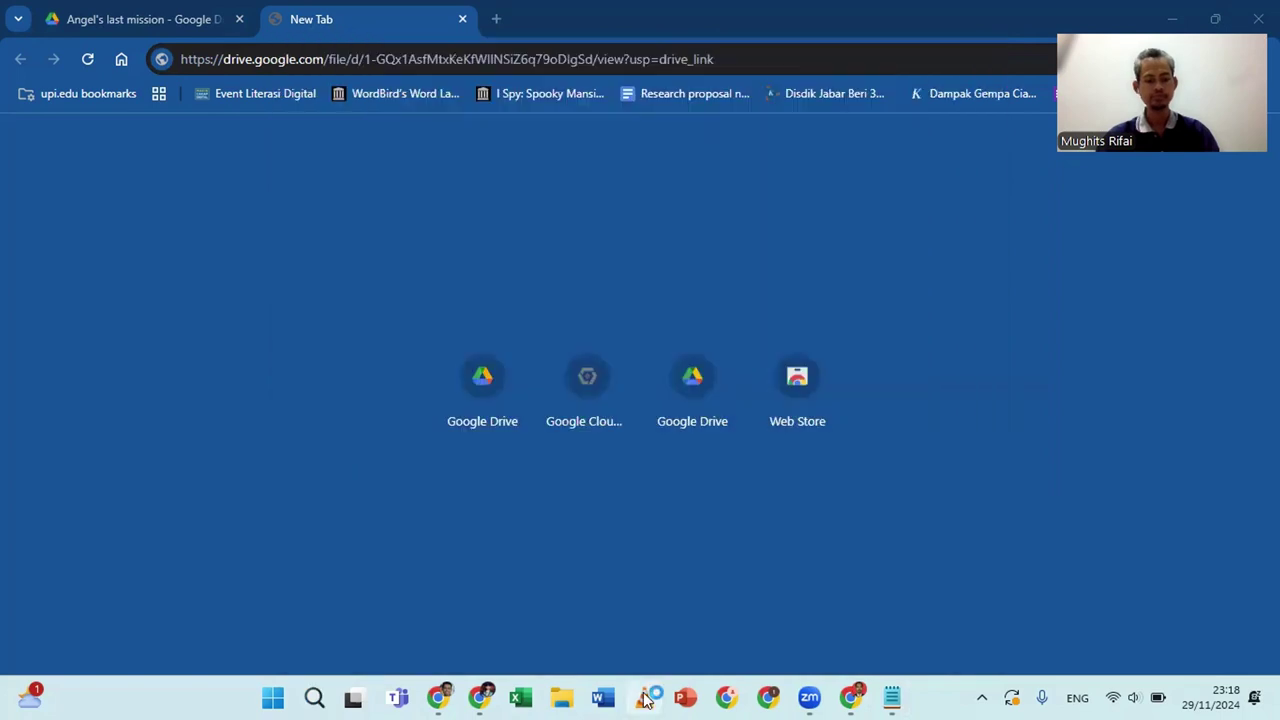
{"action": "left_click", "coordinate": [644, 698]}
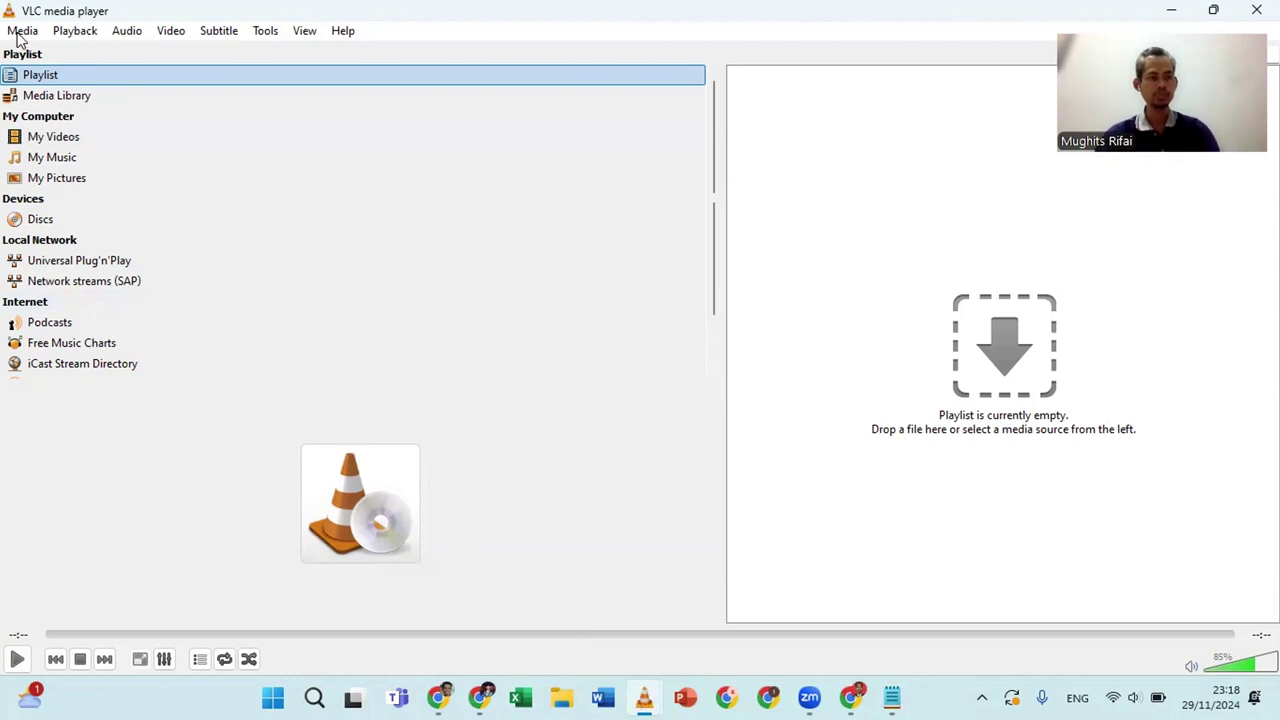
Open VOD 2.m3u from the Documents folder in VLC using Ctrl+O
{"action": "key", "text": "alt+m"}
{"action": "key", "text": "Escape"}
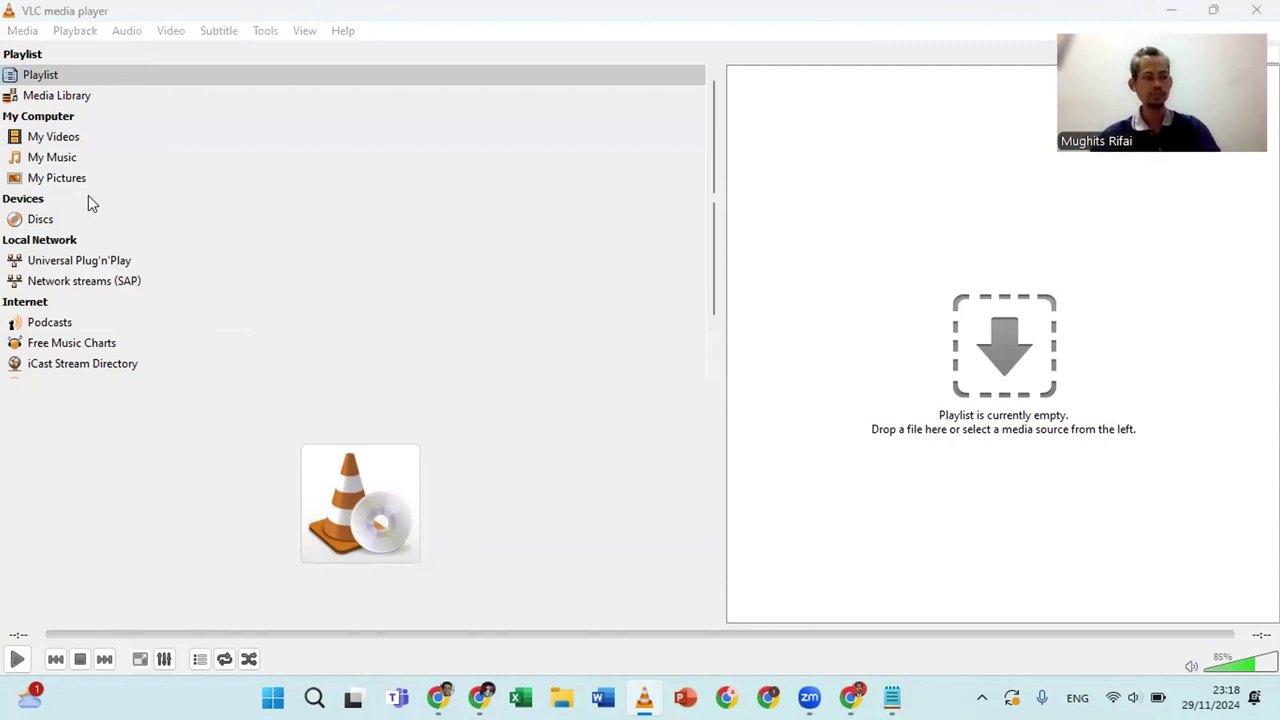
{"action": "key", "text": "ctrl+o"}
{"action": "scroll", "coordinate": [146, 221], "scroll_direction": "up", "scroll_amount": 3}
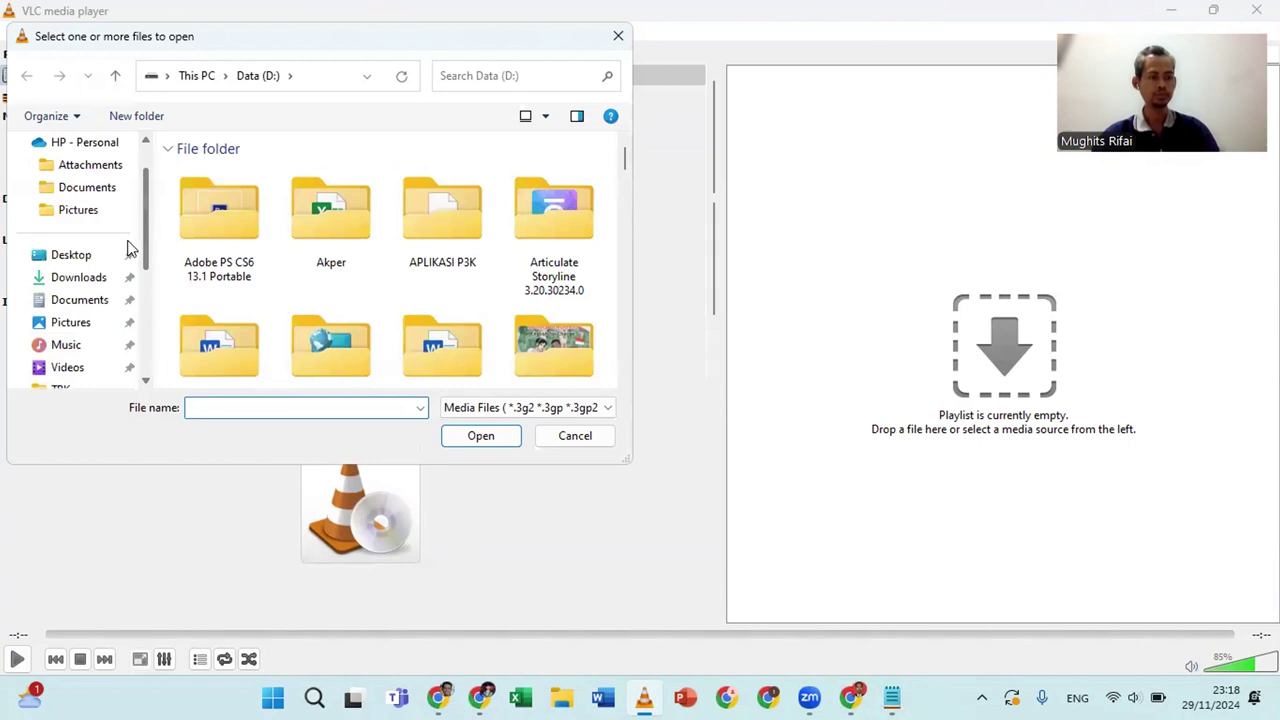
{"action": "left_click", "coordinate": [80, 278]}
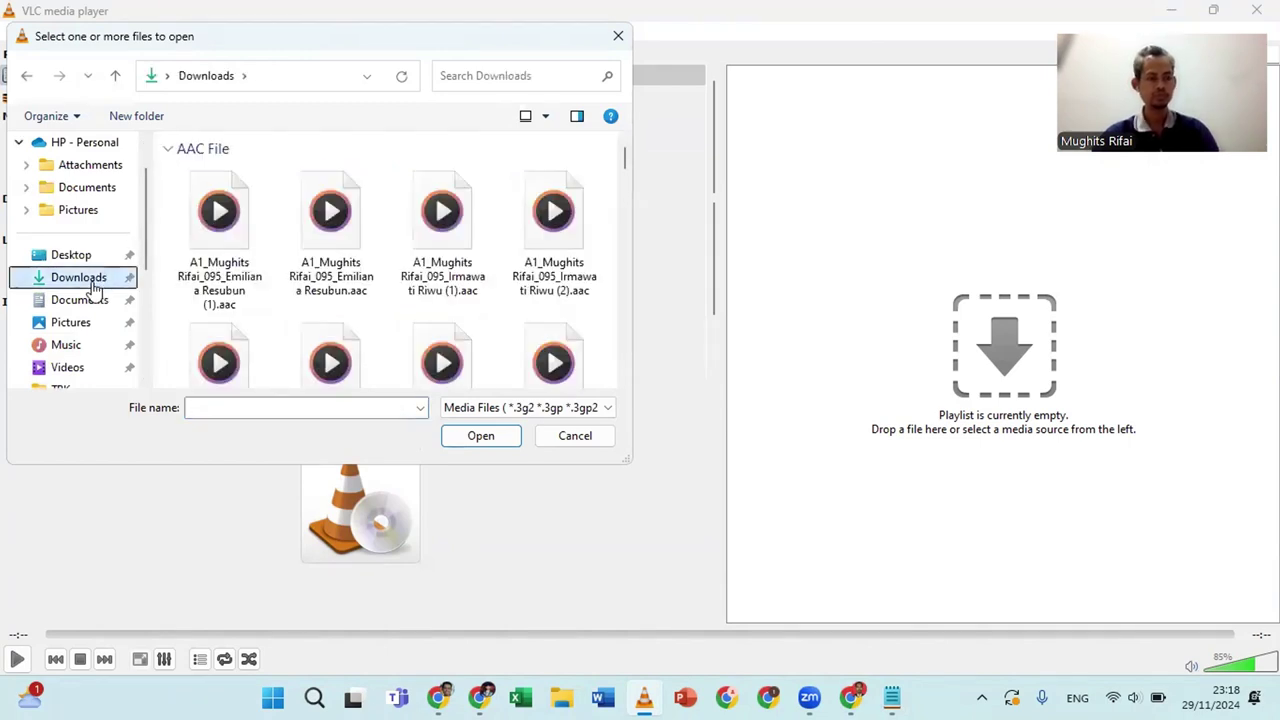
{"action": "left_click", "coordinate": [86, 302]}
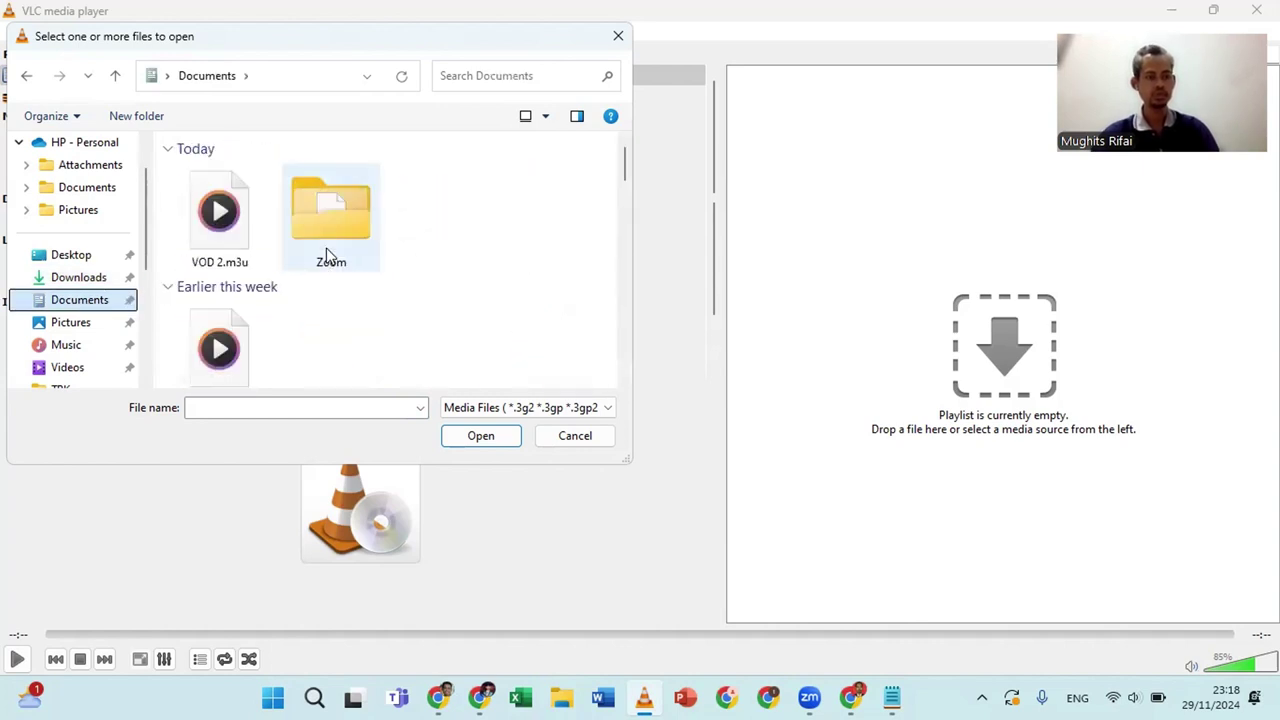
{"action": "scroll", "coordinate": [326, 255], "scroll_direction": "down", "scroll_amount": 1}
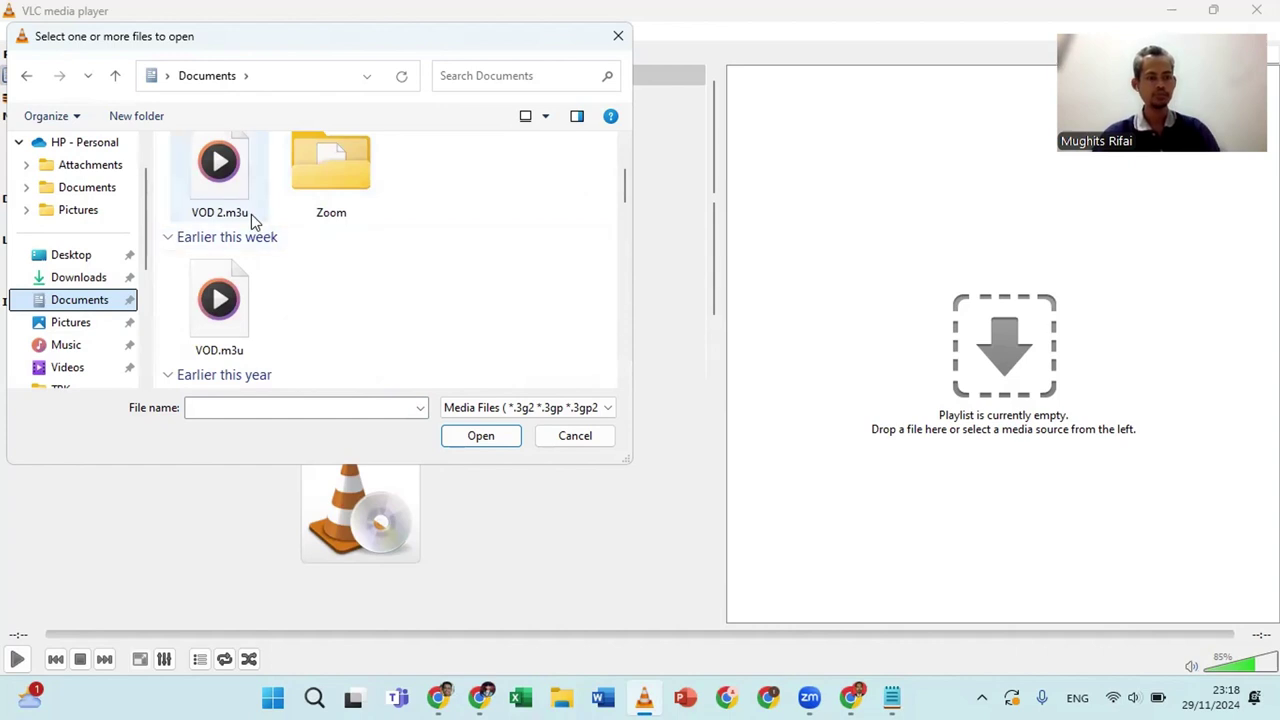
{"action": "scroll", "coordinate": [251, 214], "scroll_direction": "up", "scroll_amount": 1}
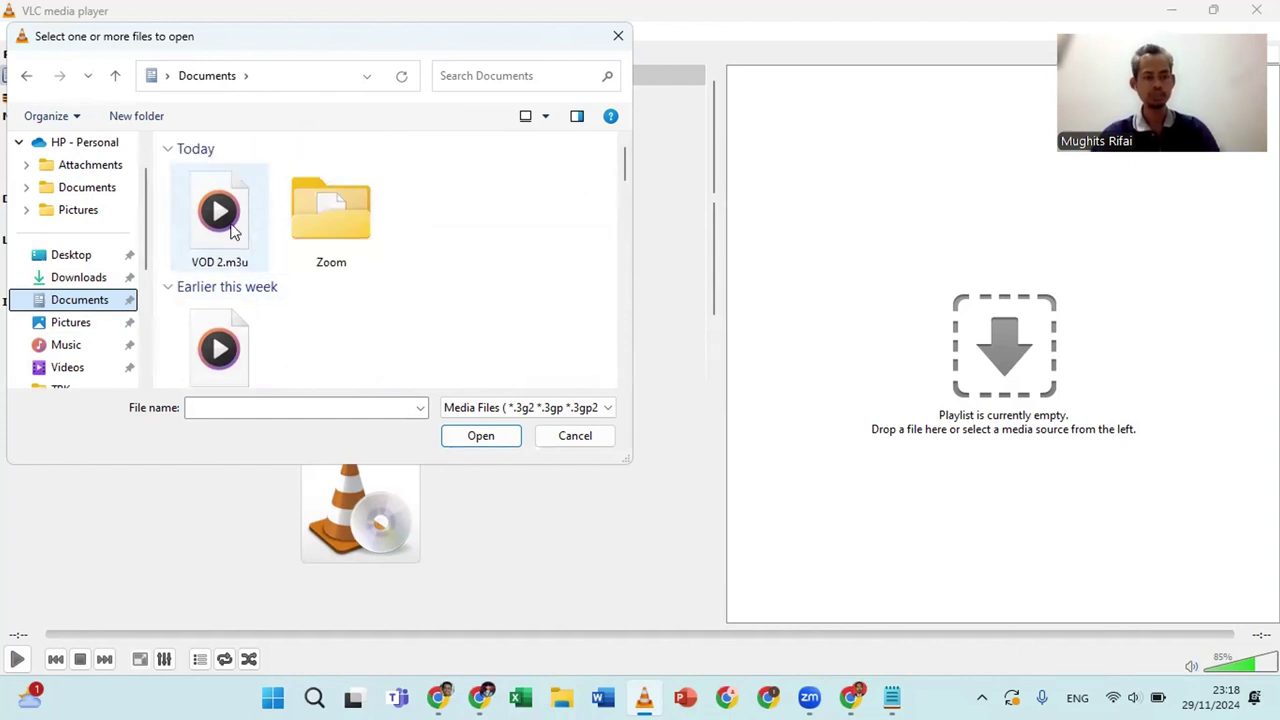
{"action": "left_click", "coordinate": [231, 230]}
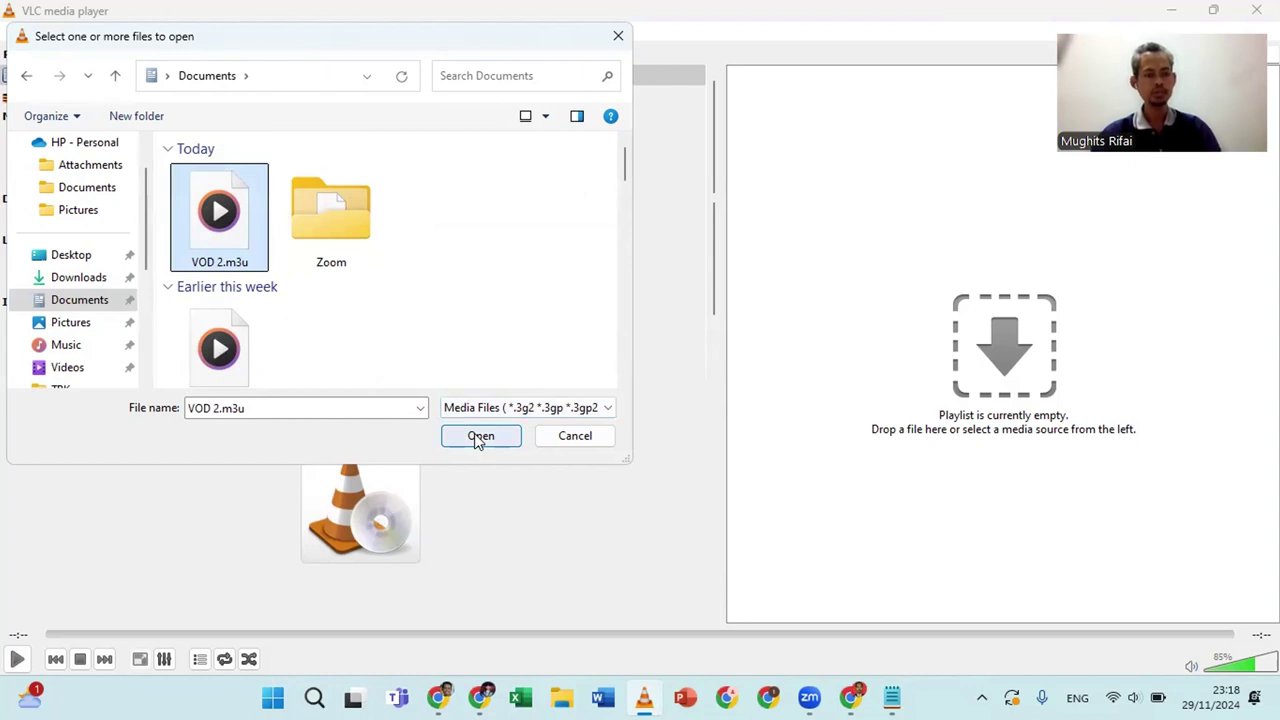
{"action": "left_click", "coordinate": [480, 436]}
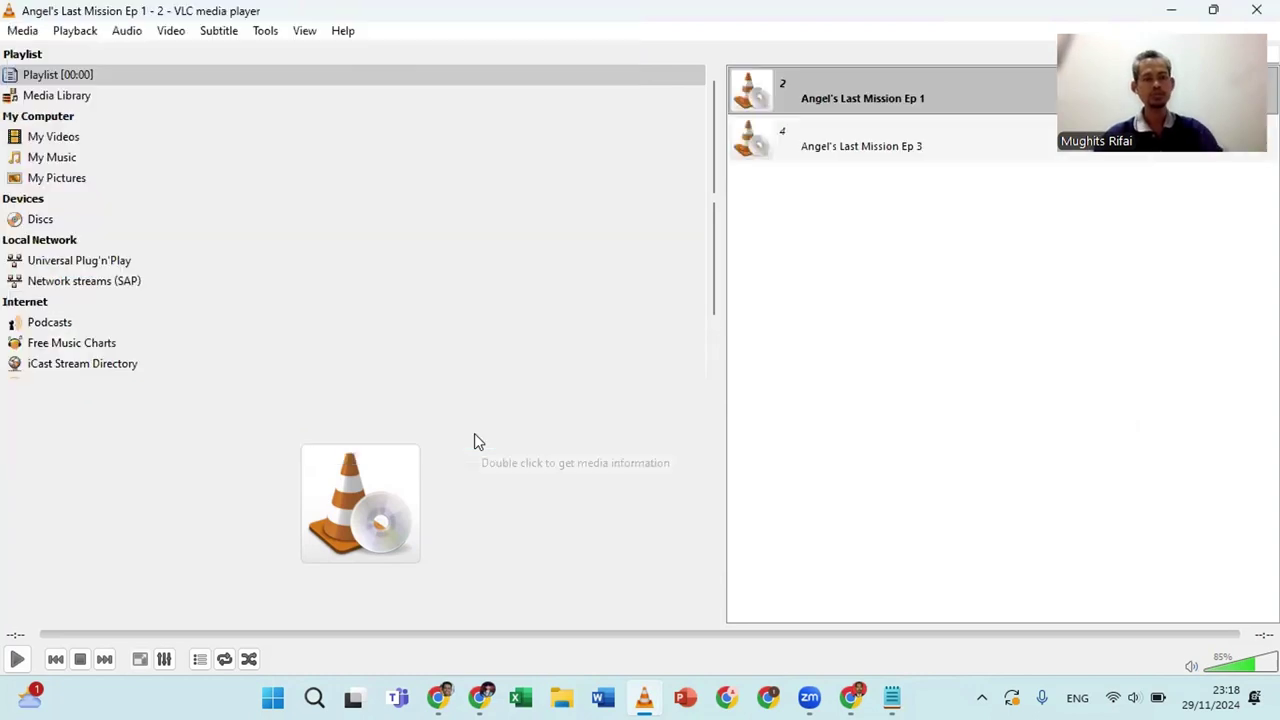
Select Angel's Last Mission Ep 1 in the VLC playlist and start playback
{"action": "left_click", "coordinate": [832, 104]}
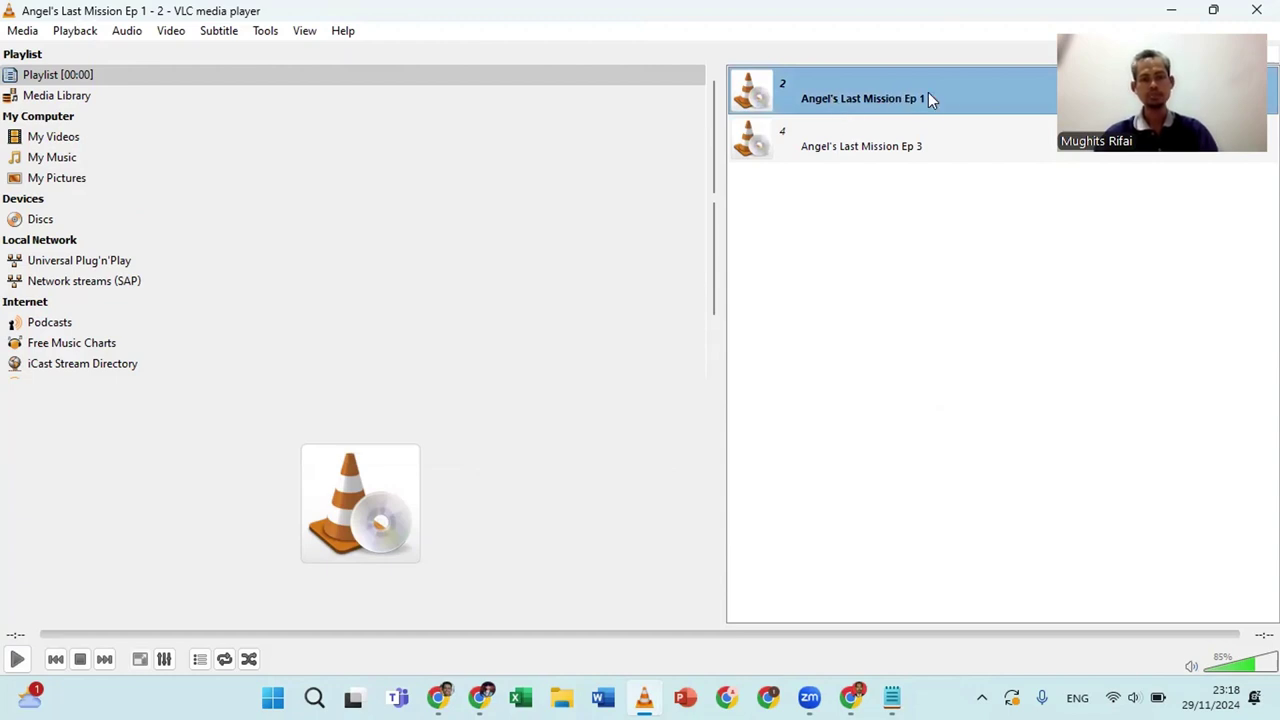
{"action": "left_click", "coordinate": [932, 147]}
{"action": "left_click", "coordinate": [853, 84]}
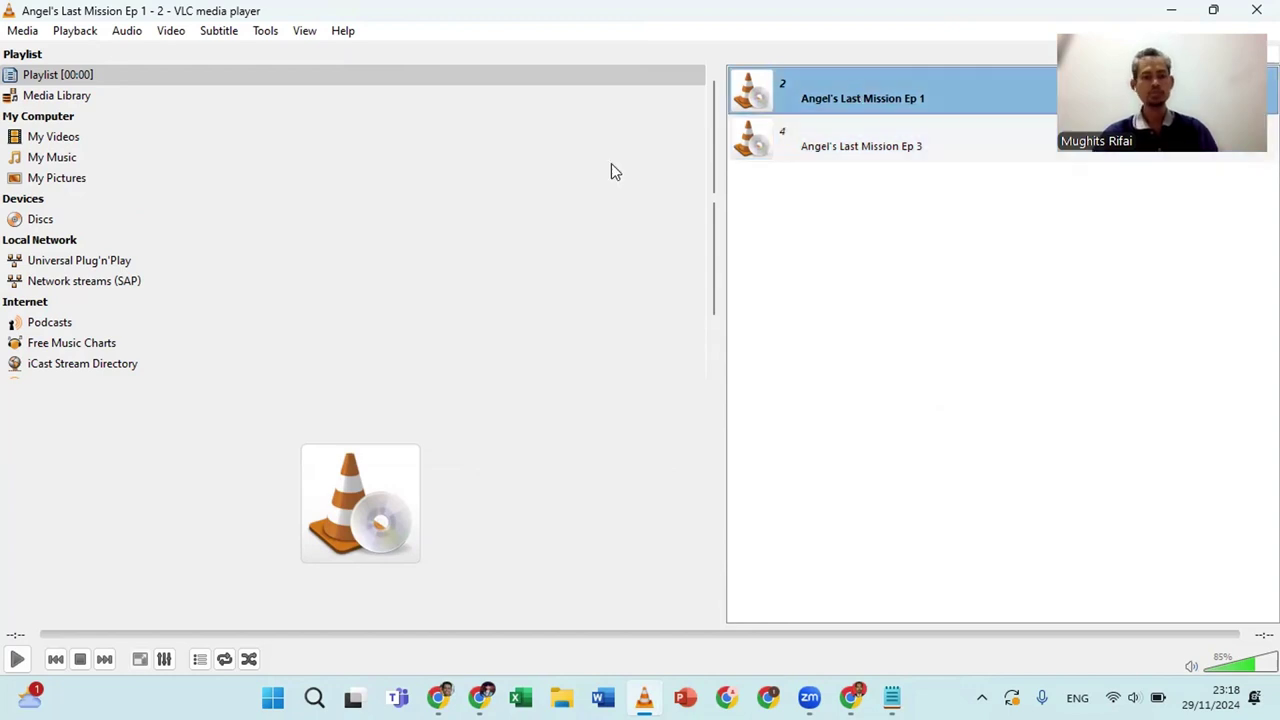
{"action": "left_click", "coordinate": [557, 247]}
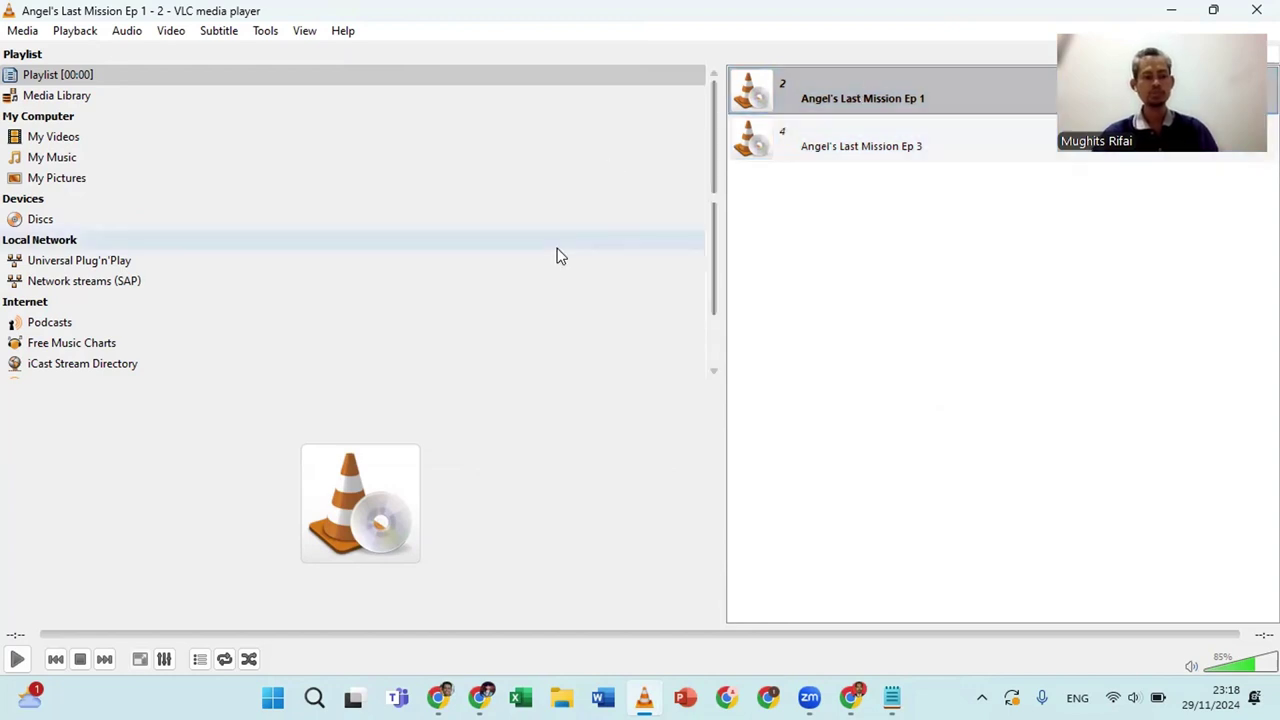
{"action": "left_click", "coordinate": [118, 548]}
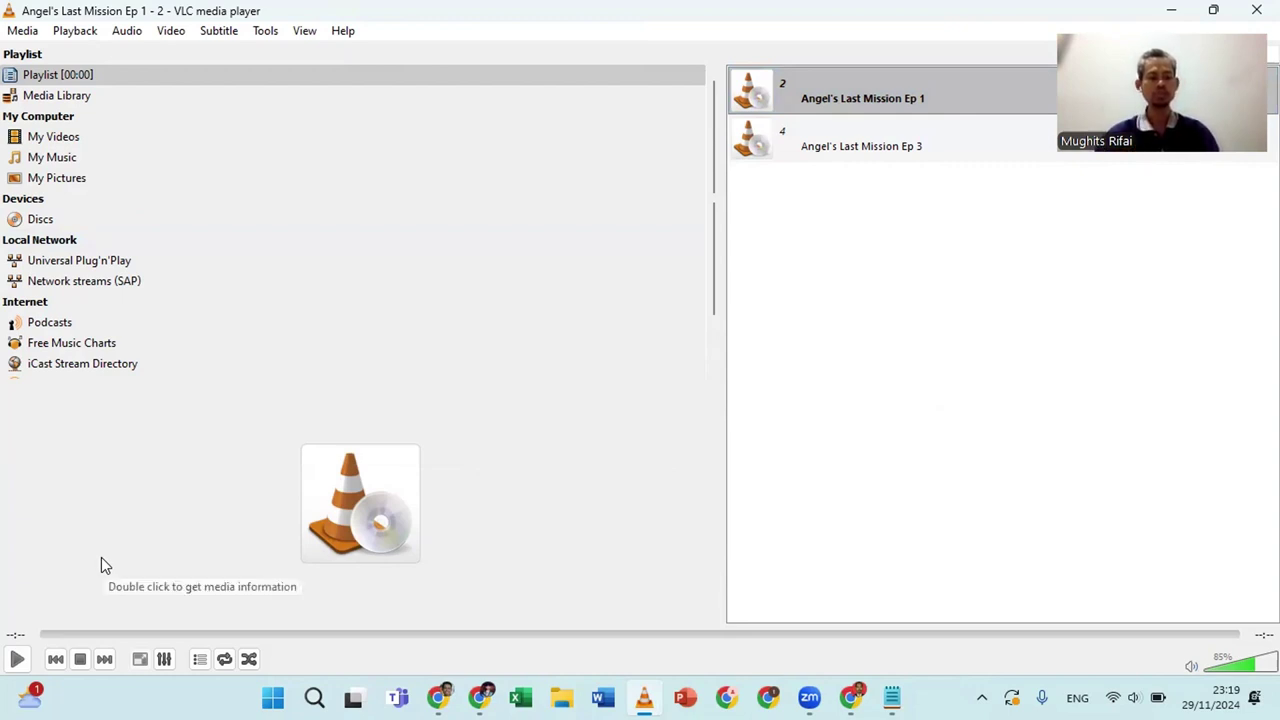
{"action": "key", "text": "space"}
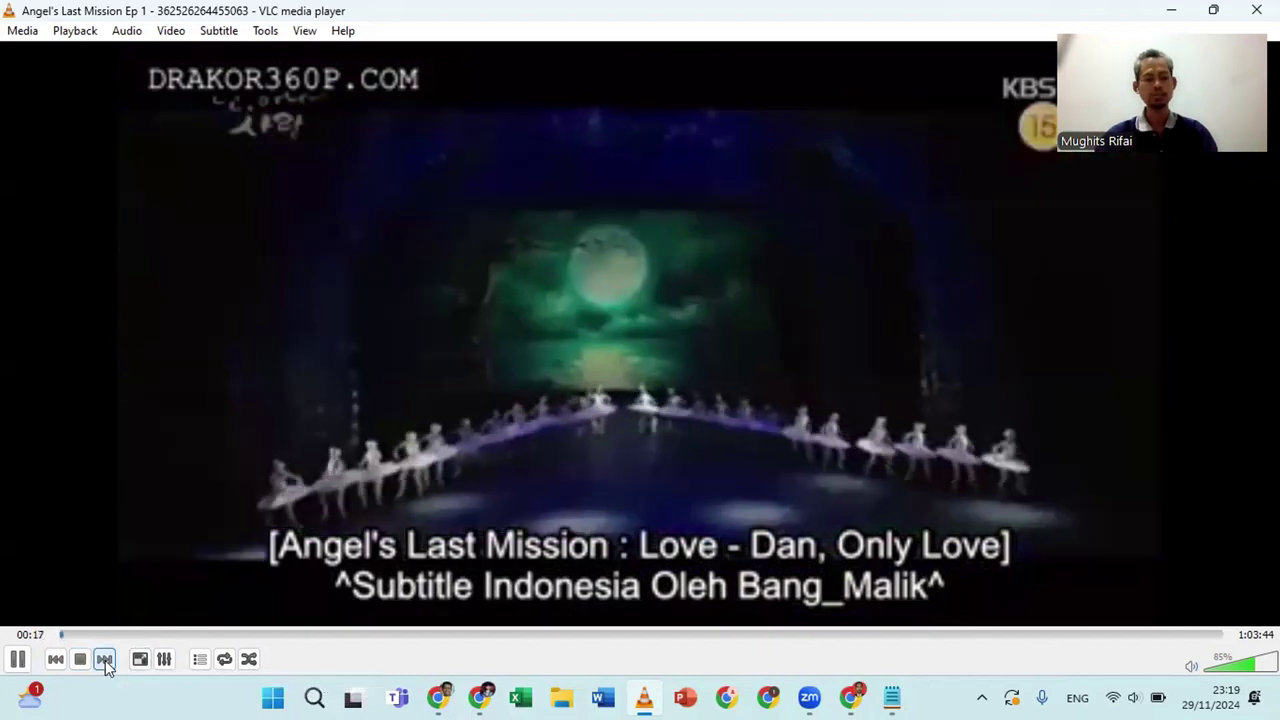
Skip to Ep 3, lower the volume to 45%, then stop playback
{"action": "left_click", "coordinate": [105, 660]}
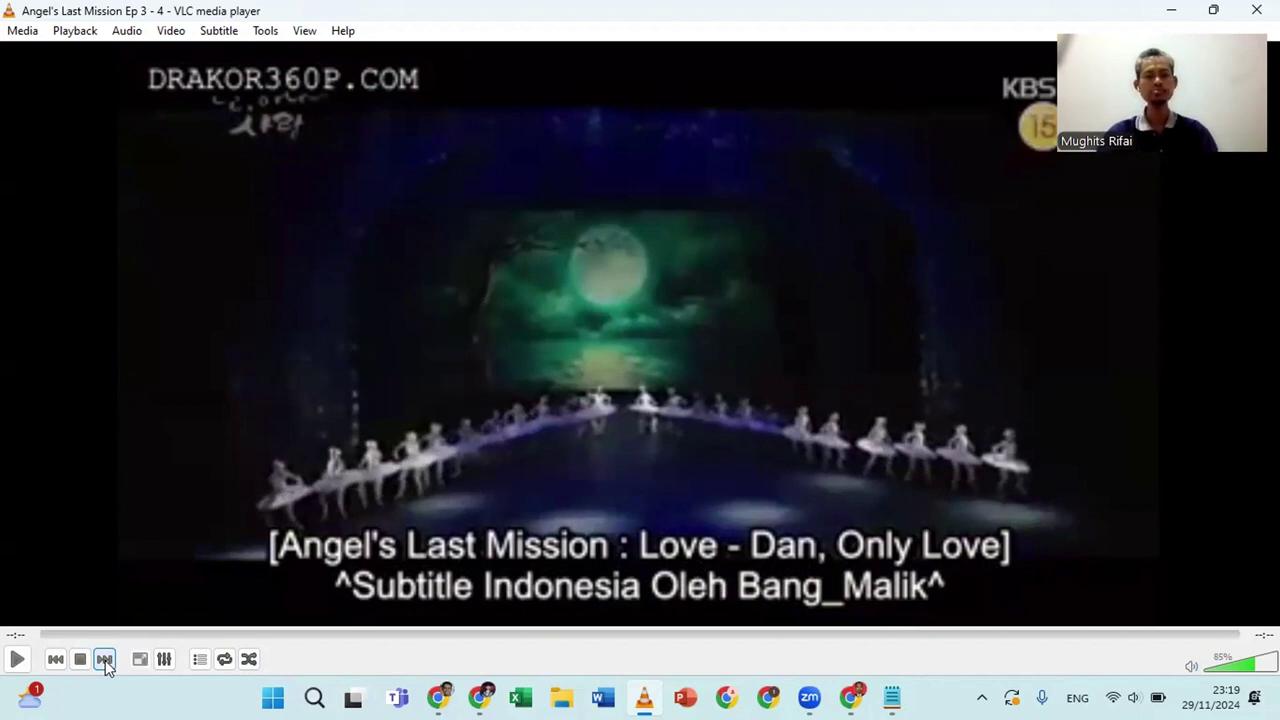
{"action": "left_click", "coordinate": [105, 660]}
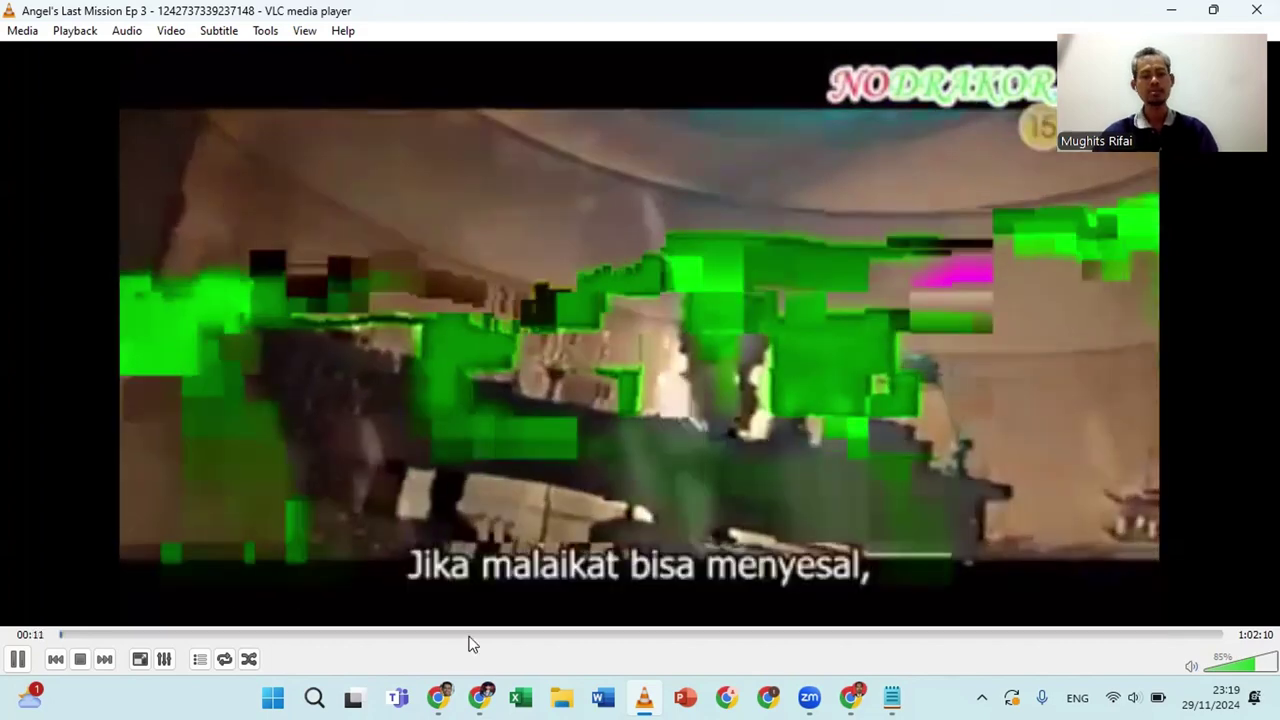
{"action": "left_click", "coordinate": [1232, 668]}
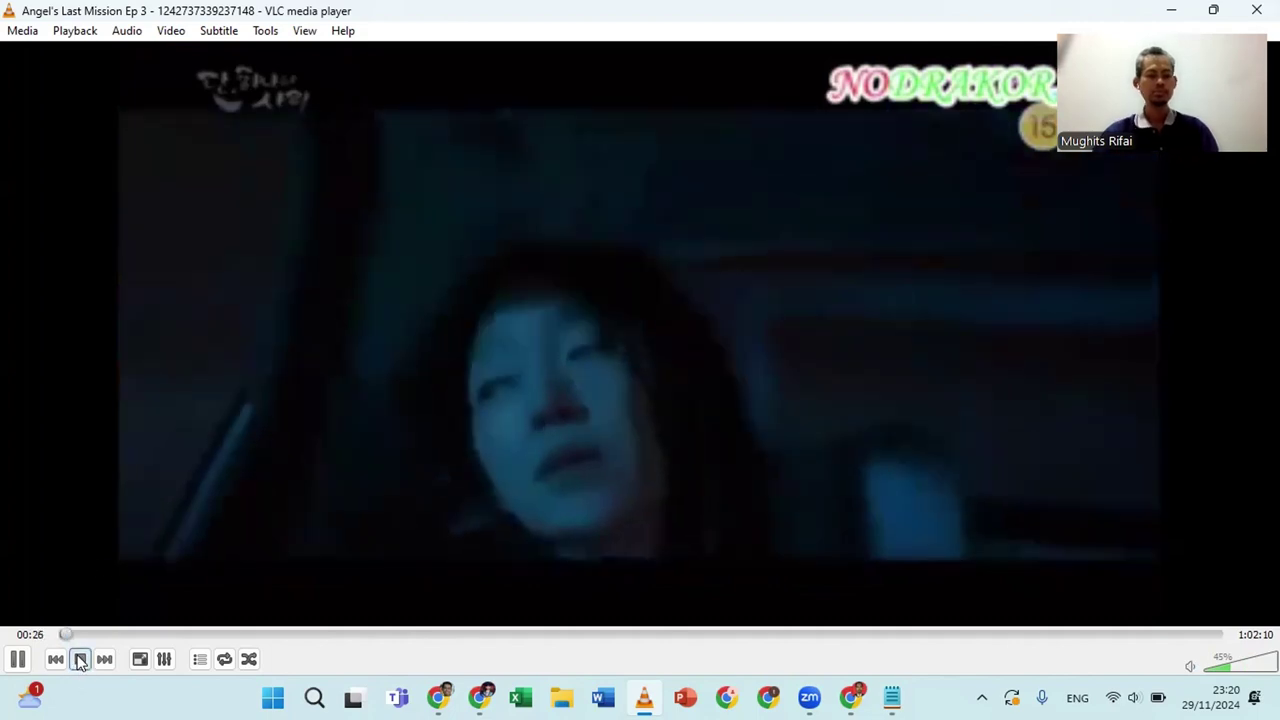
{"action": "left_click", "coordinate": [80, 659]}
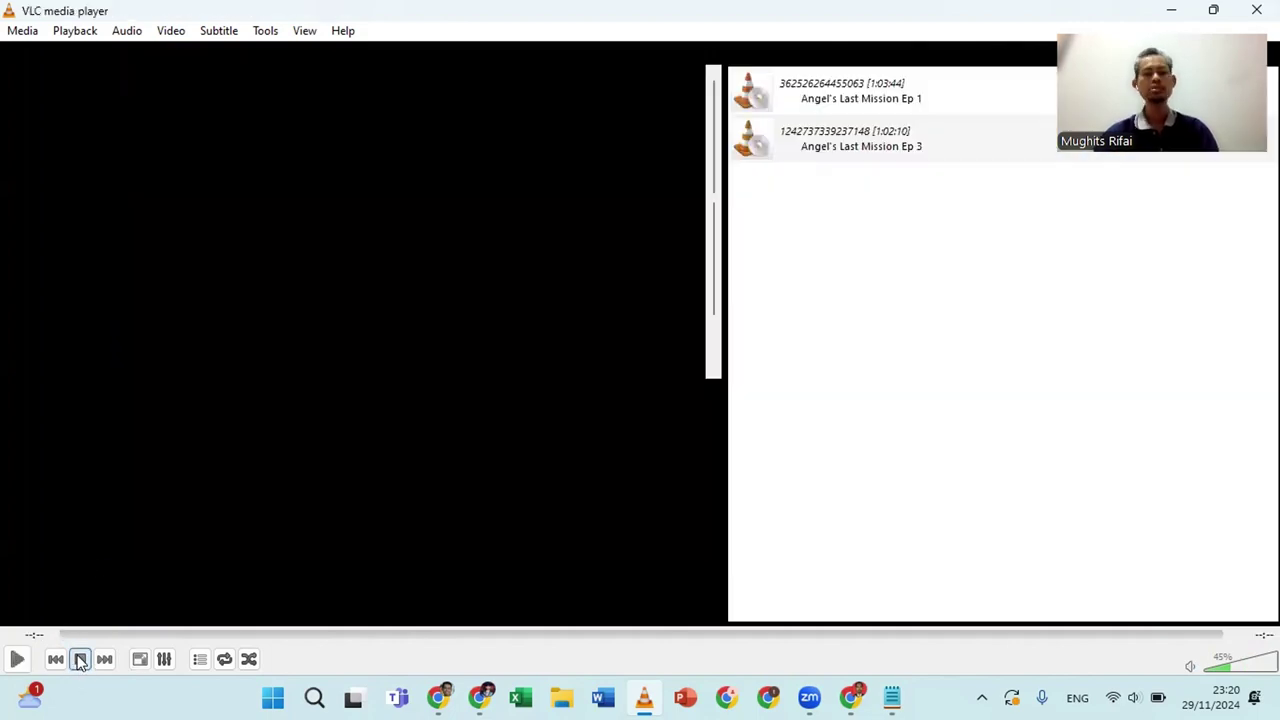
Minimize VLC, Chrome and the Google Cloud console windows to reveal the desktop
{"action": "left_click", "coordinate": [1157, 6]}
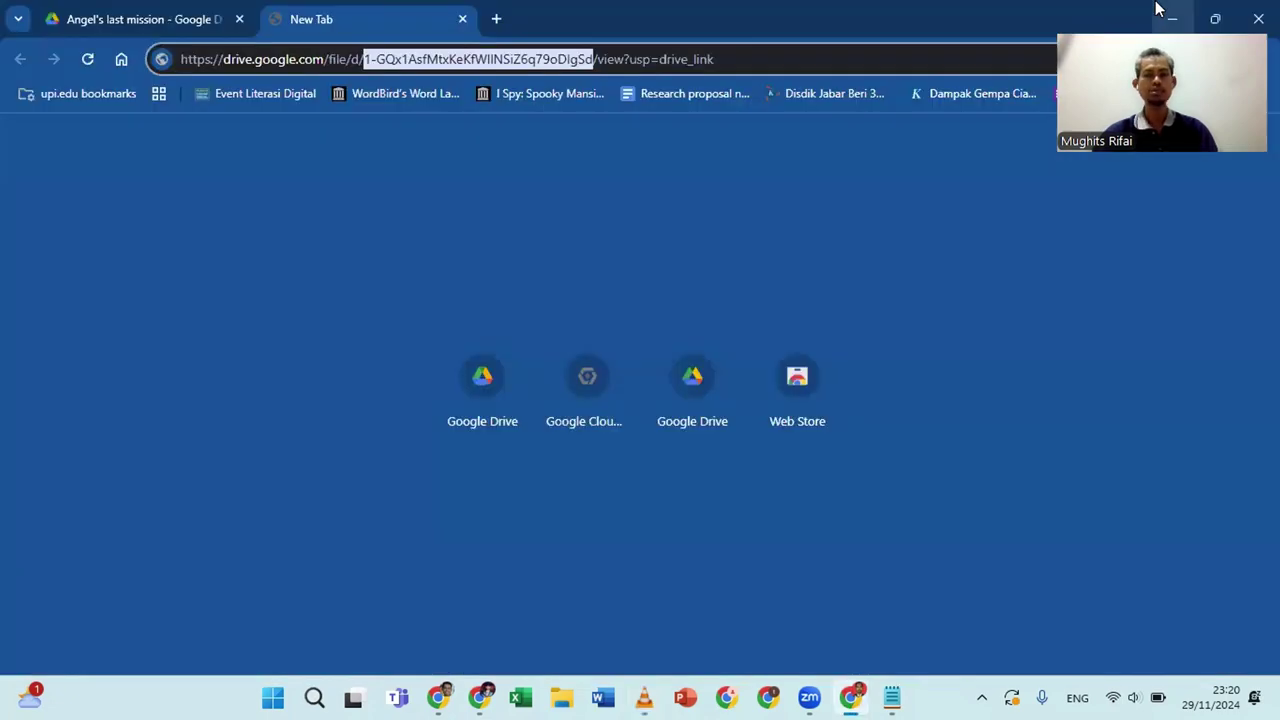
{"action": "left_click", "coordinate": [1166, 20]}
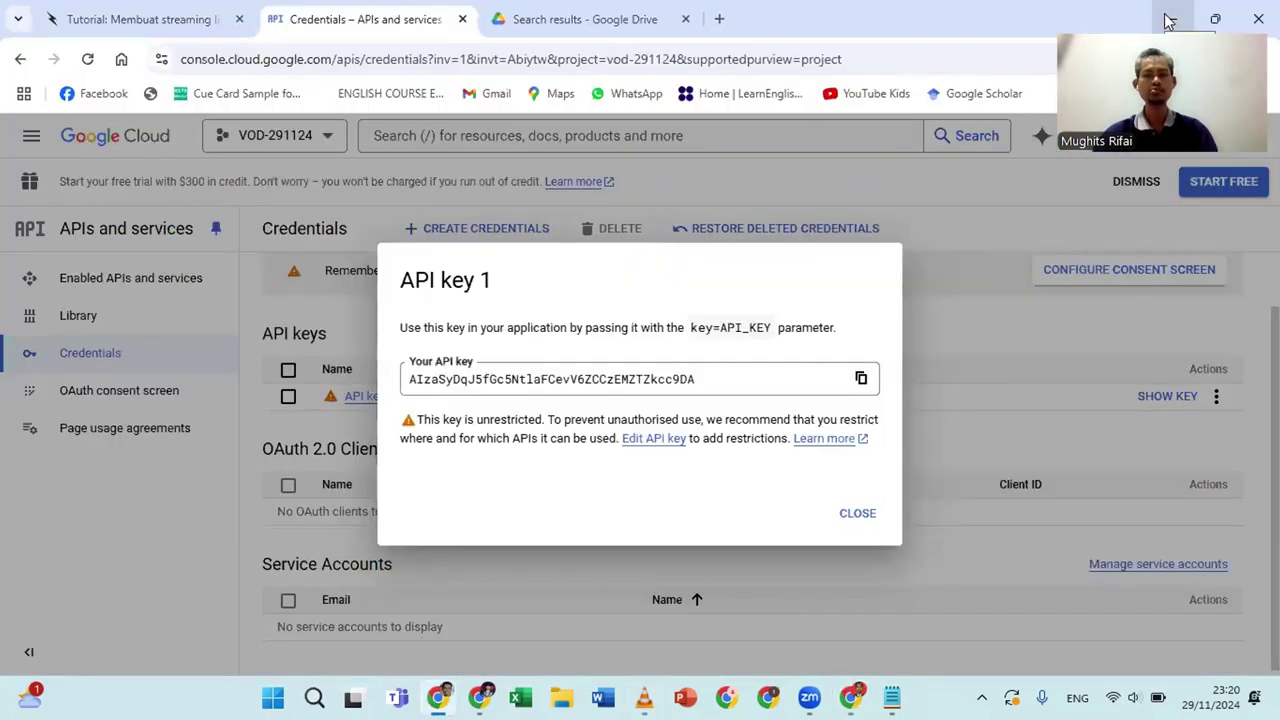
{"action": "left_click", "coordinate": [1169, 20]}
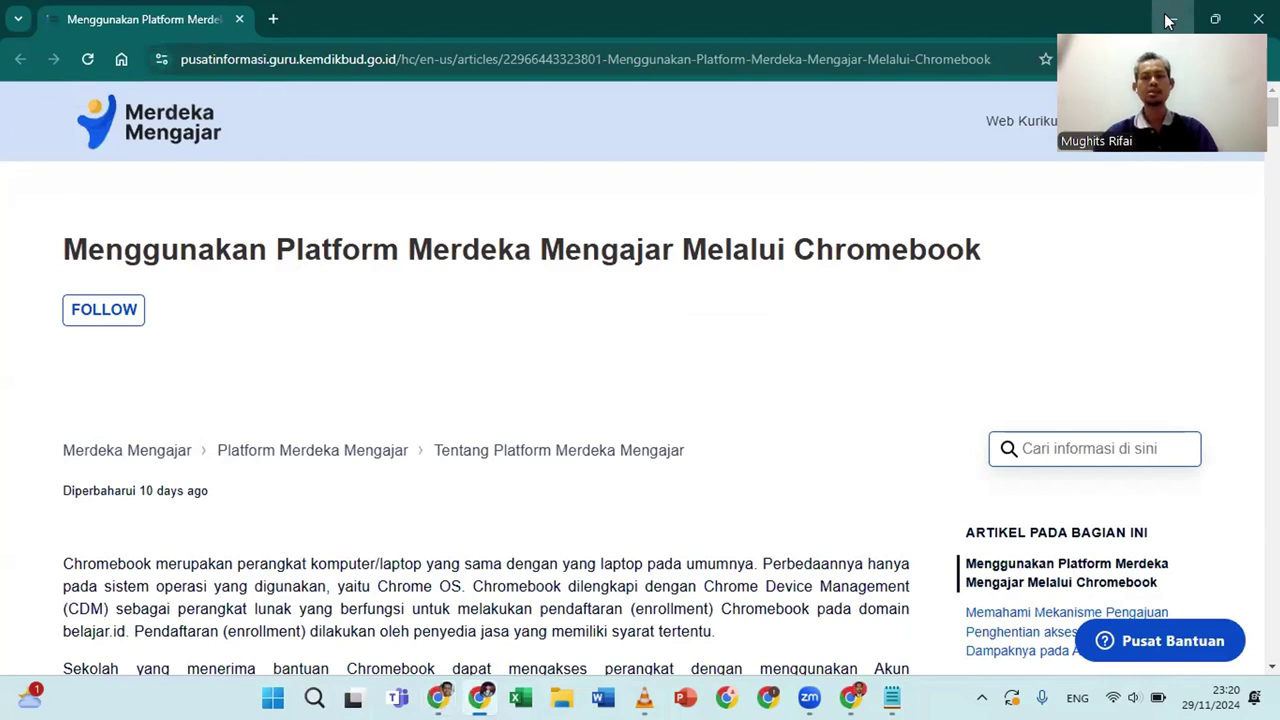
{"action": "left_click", "coordinate": [1167, 20]}
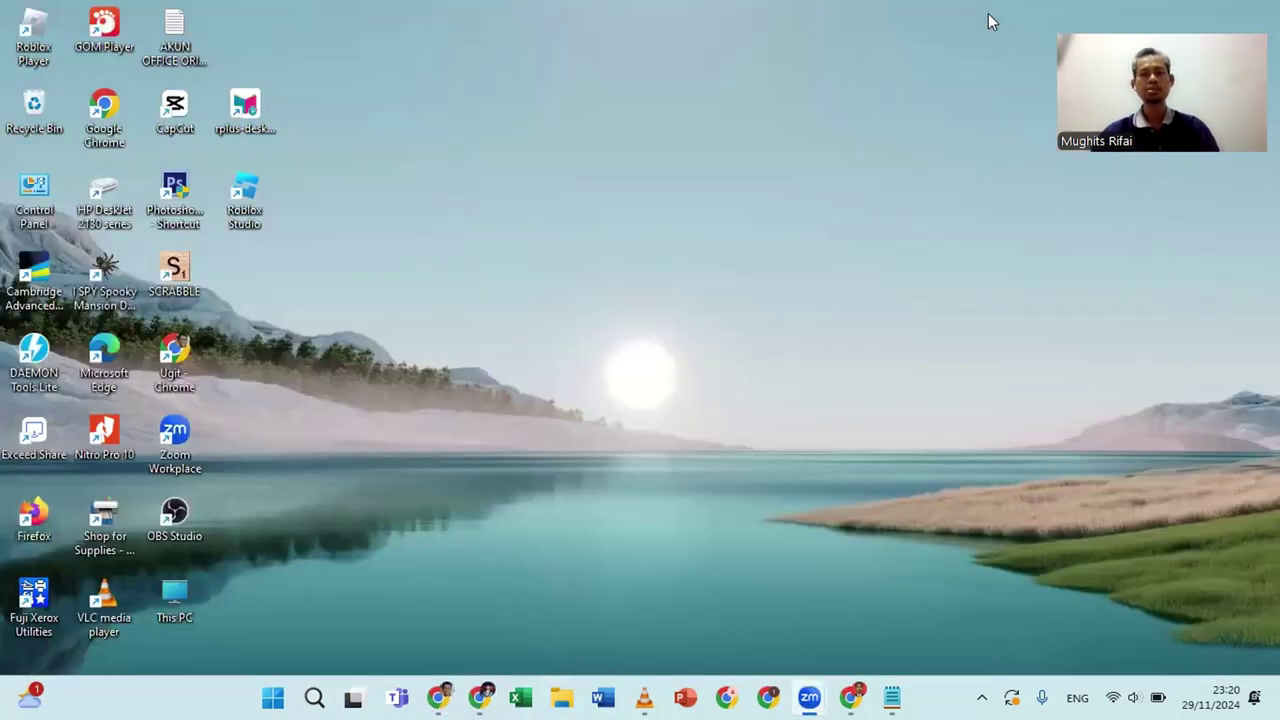